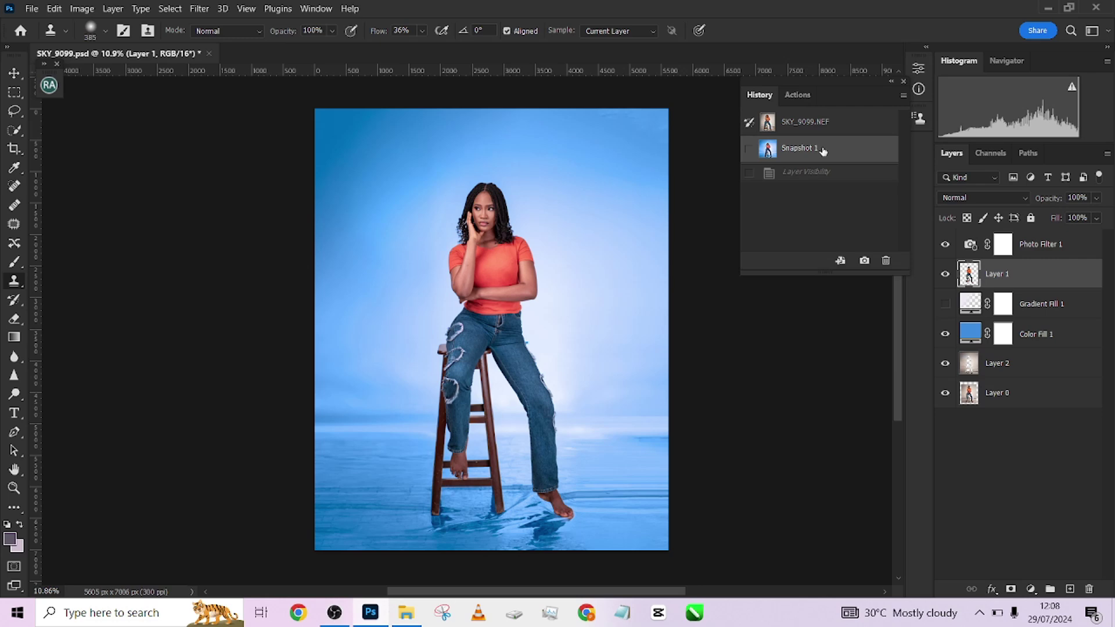
- Hide Color Fill 1 and Photo Filter 1 to preview only the Gradient Fill 1 glow
left_click(945, 334)
left_click(942, 303)
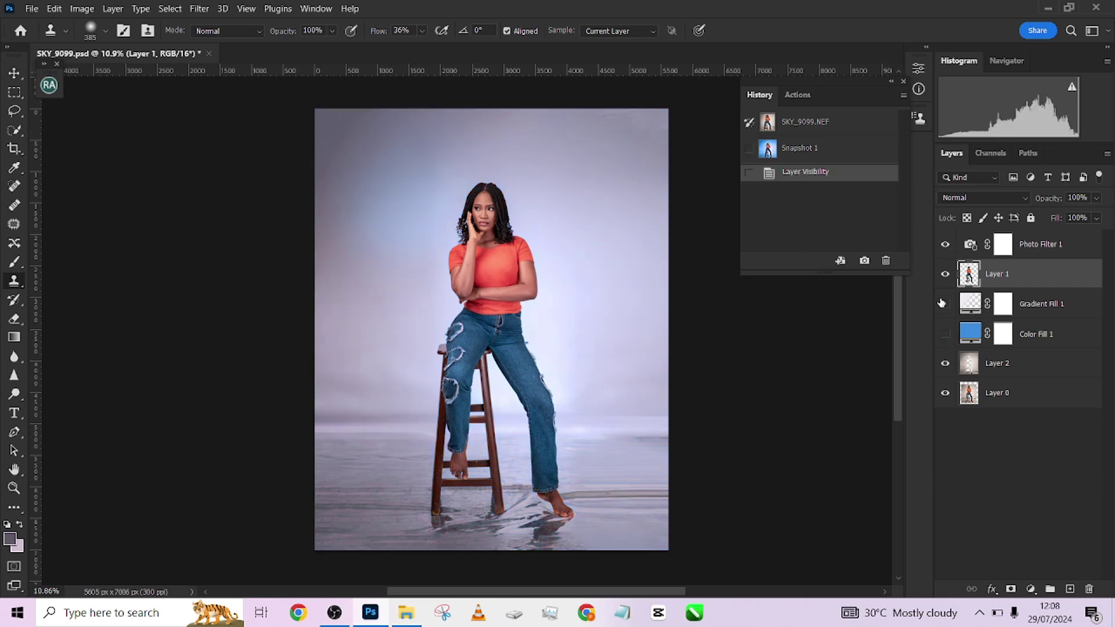
left_click(945, 247)
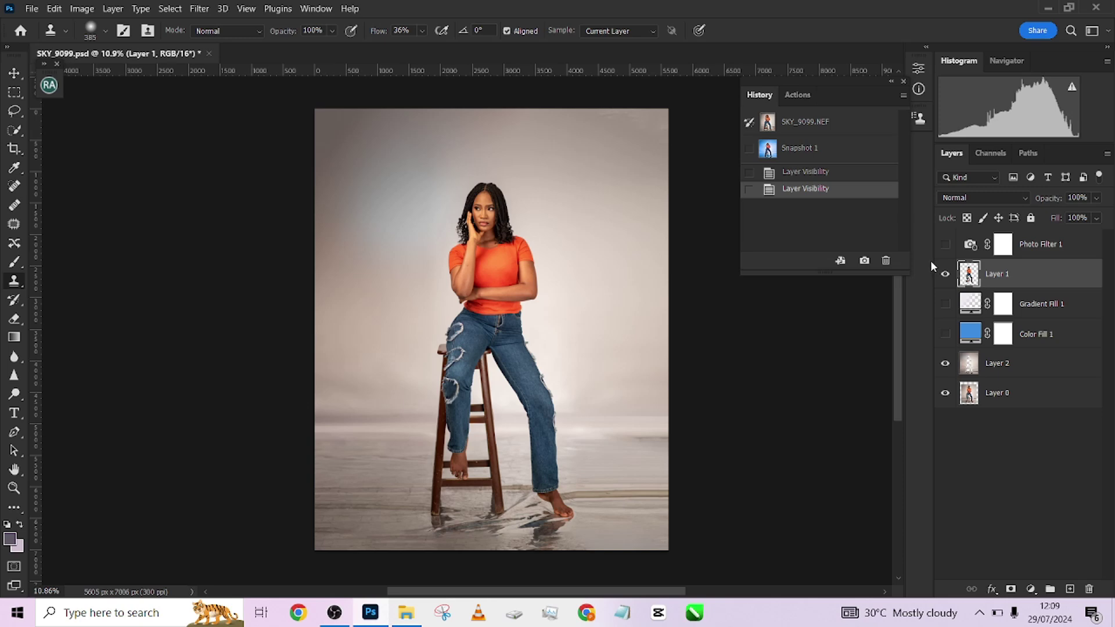
- Restore the blue fill, glow and Photo Filter tint, then revert to the SKY_9099.NEF snapshot
left_click(944, 335)
left_click(945, 304)
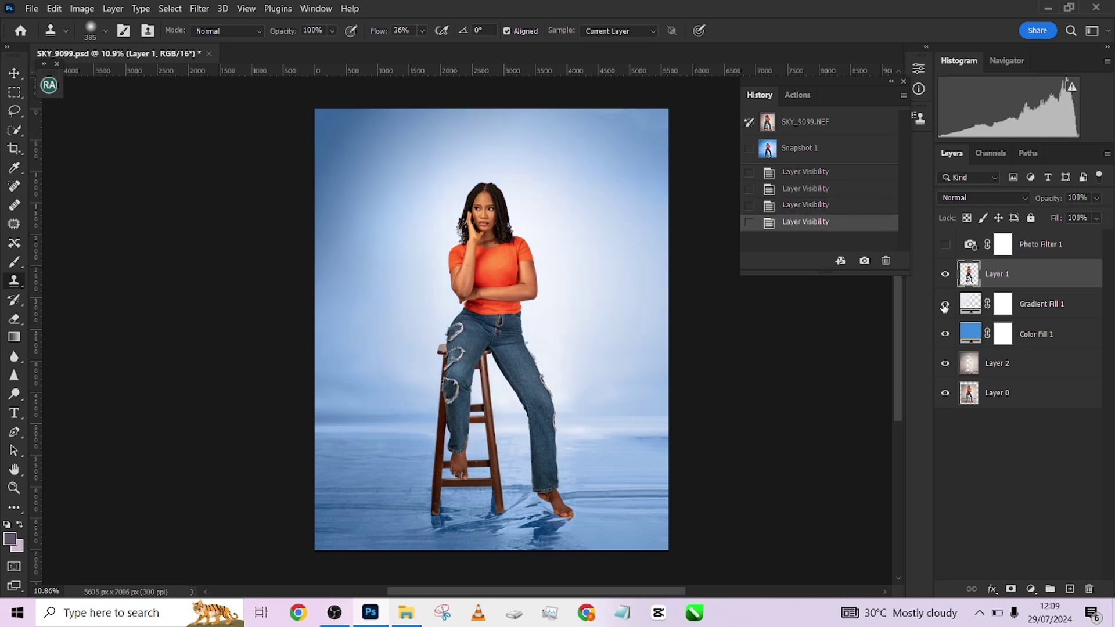
left_click(945, 245)
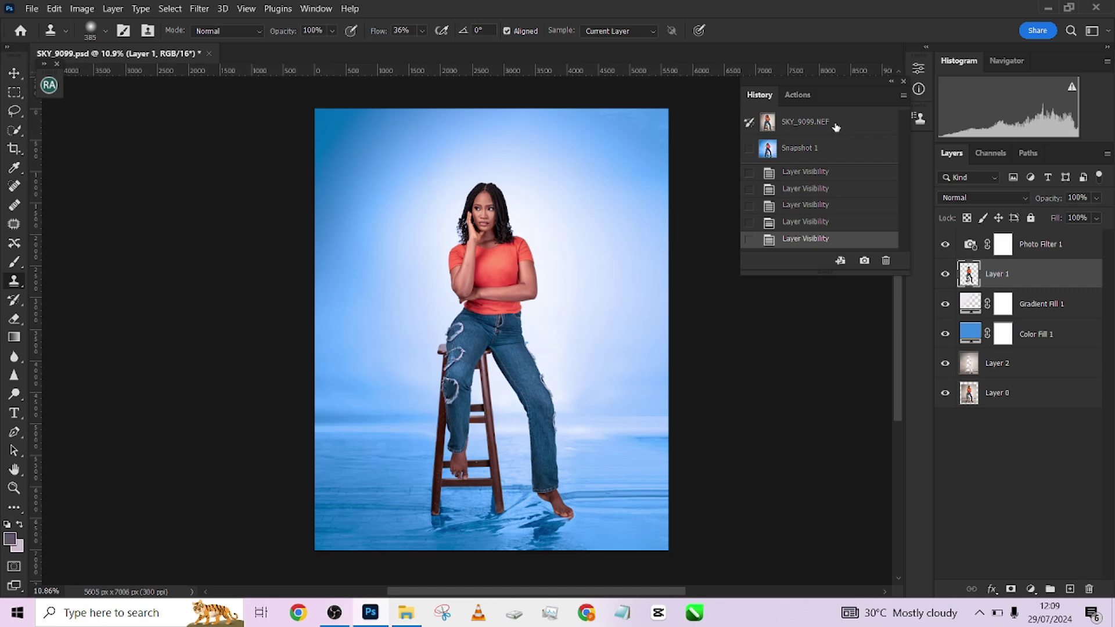
left_click(805, 122)
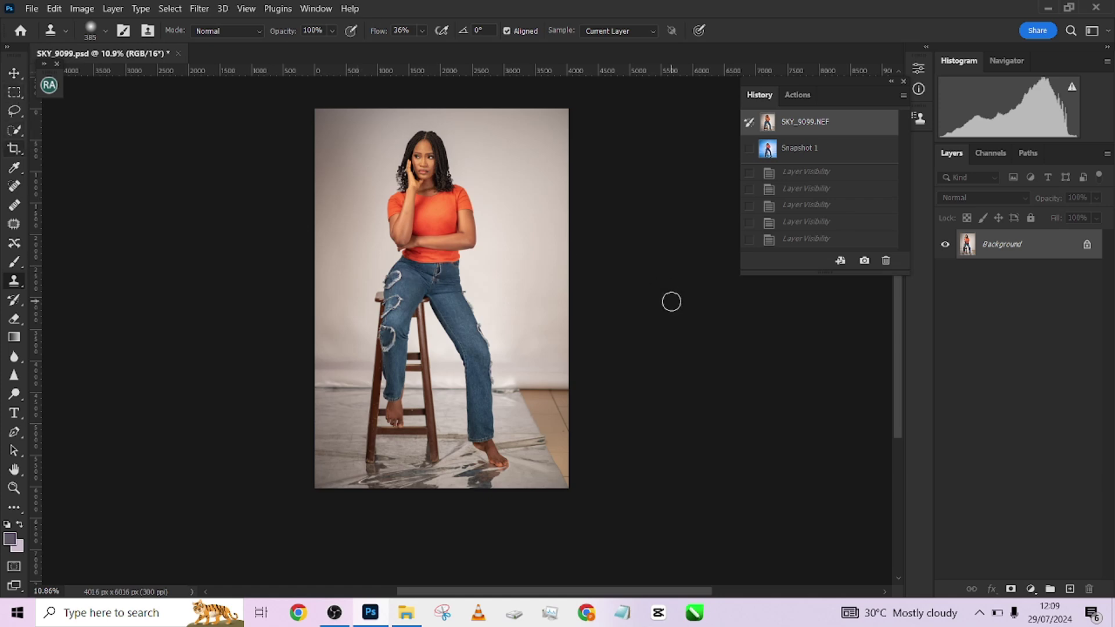
- Crop SKY_9099 to 4:5 at 4813 × 6016 px, widening the canvas into lilac side margins
left_click(15, 150)
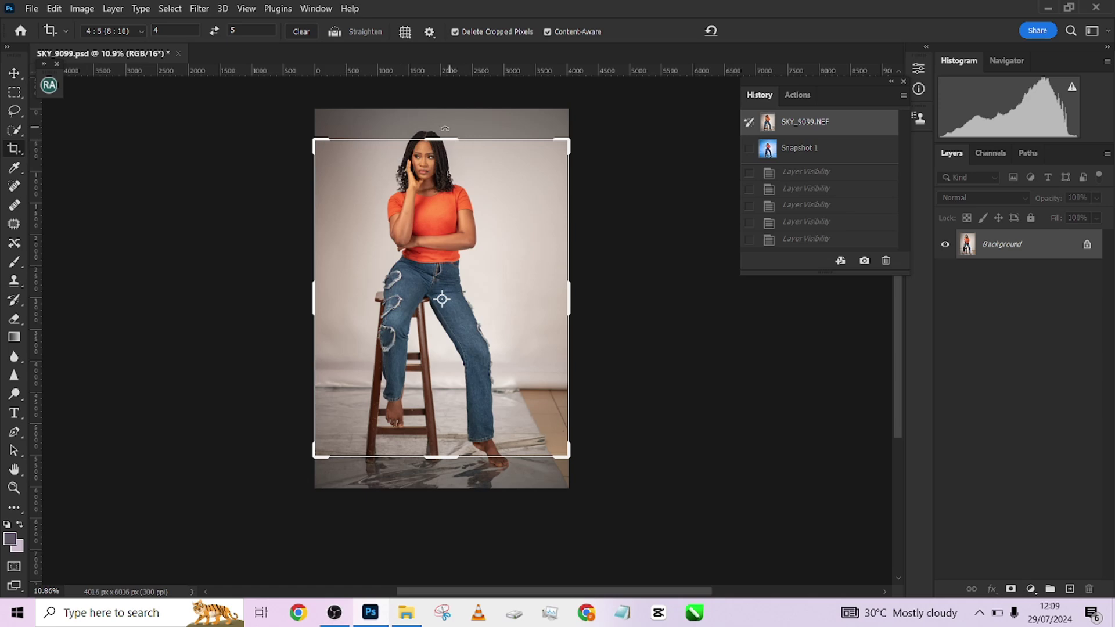
left_click_drag(440, 134, 440, 122)
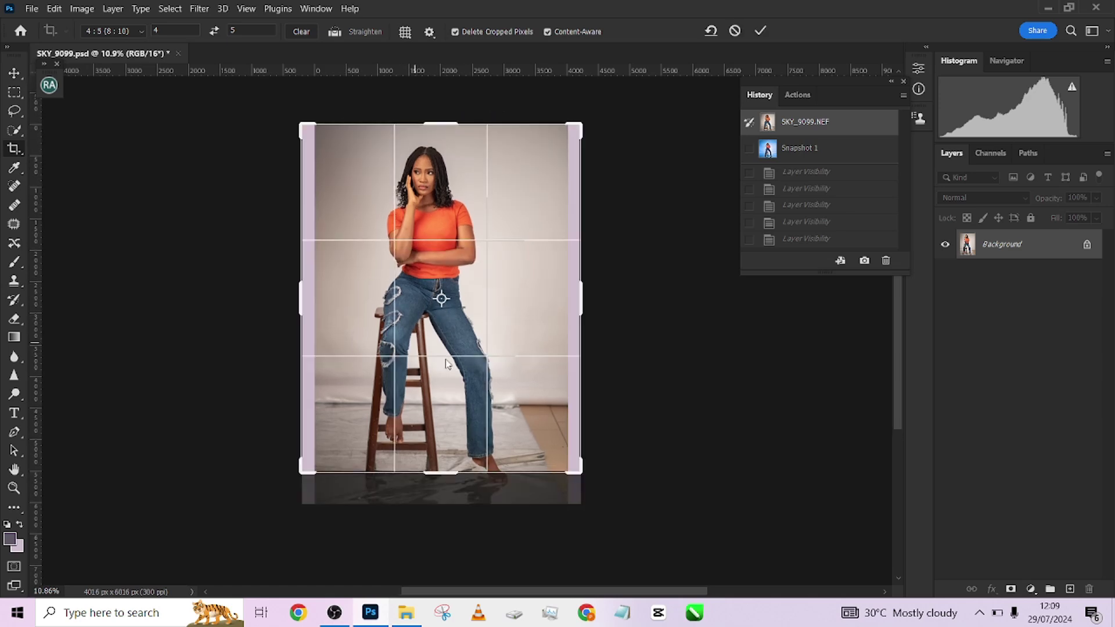
left_click_drag(438, 480, 442, 490)
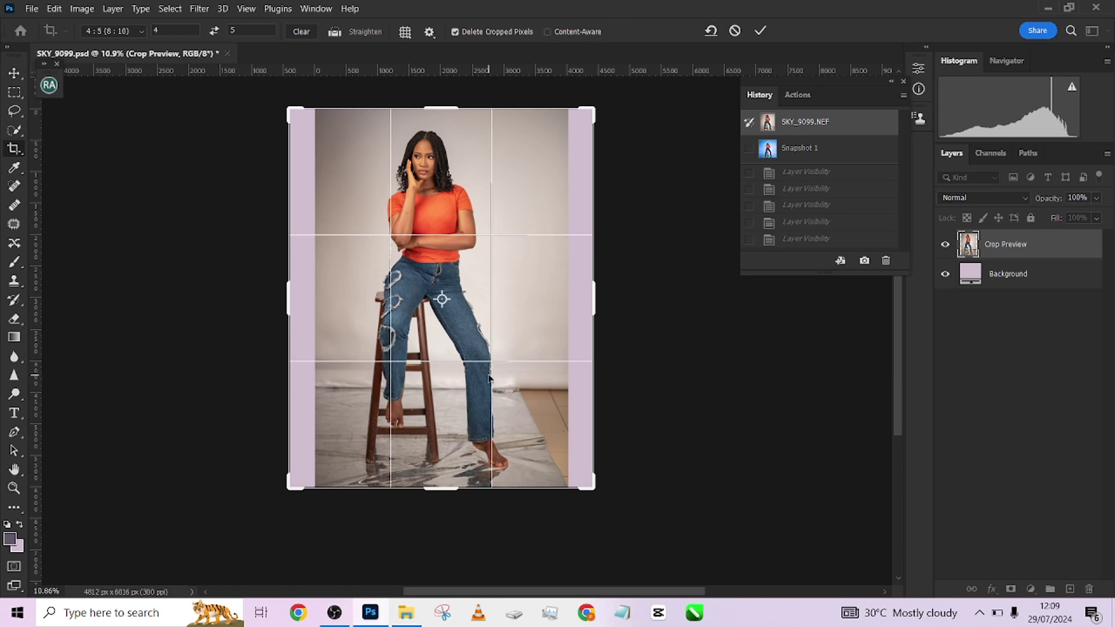
left_click_drag(473, 370, 480, 377)
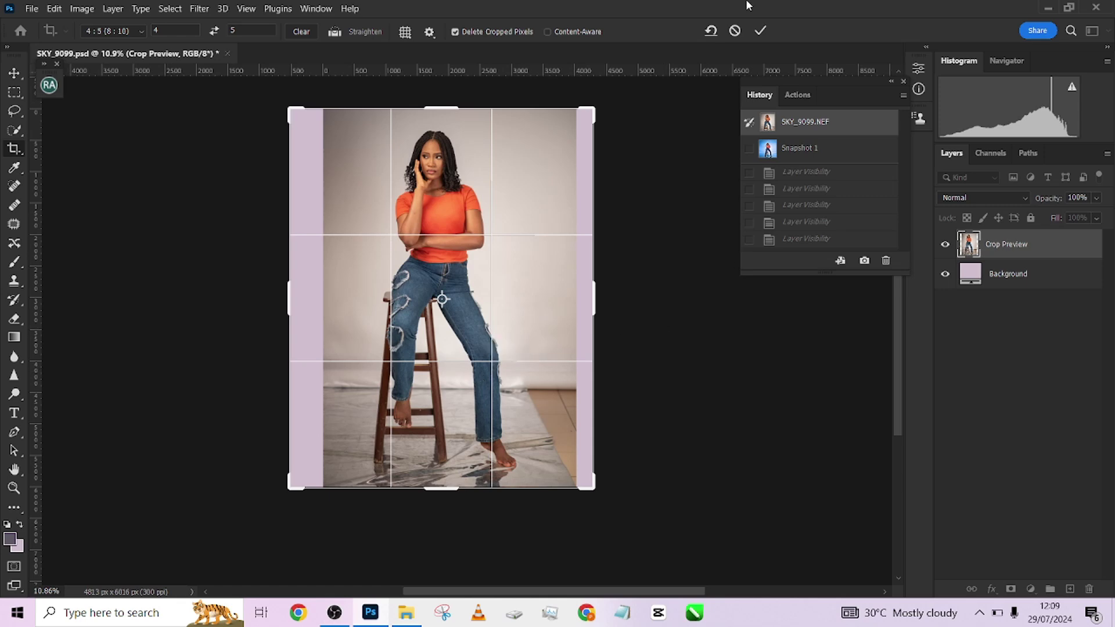
left_click(760, 31)
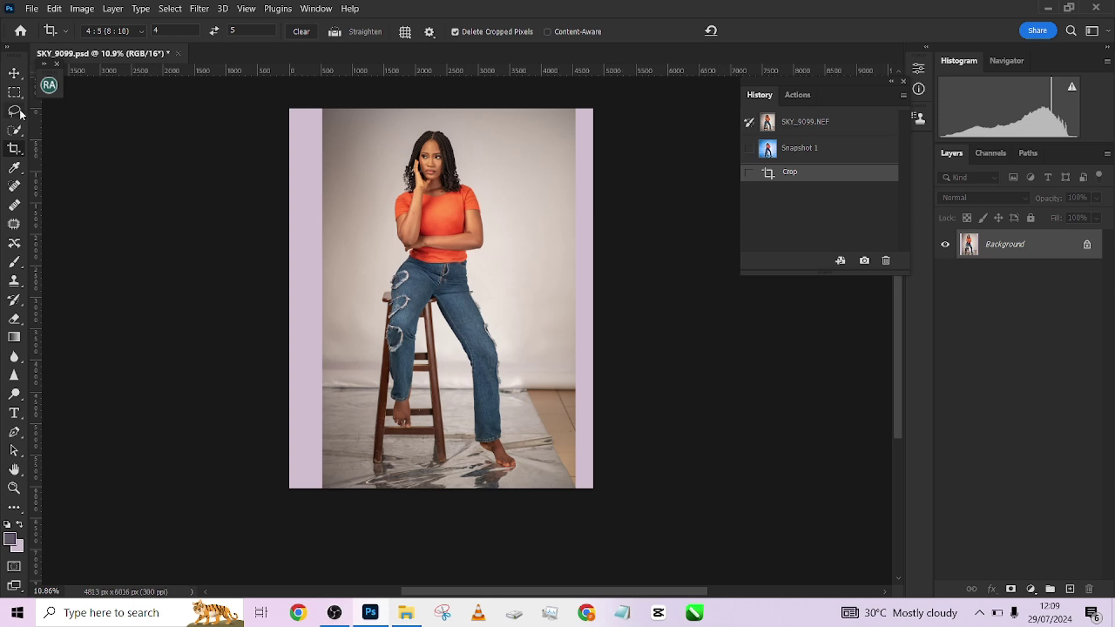
- Select the left strip with its lilac margin and Content-Aware Scale it leftward over the margin
left_click(18, 91)
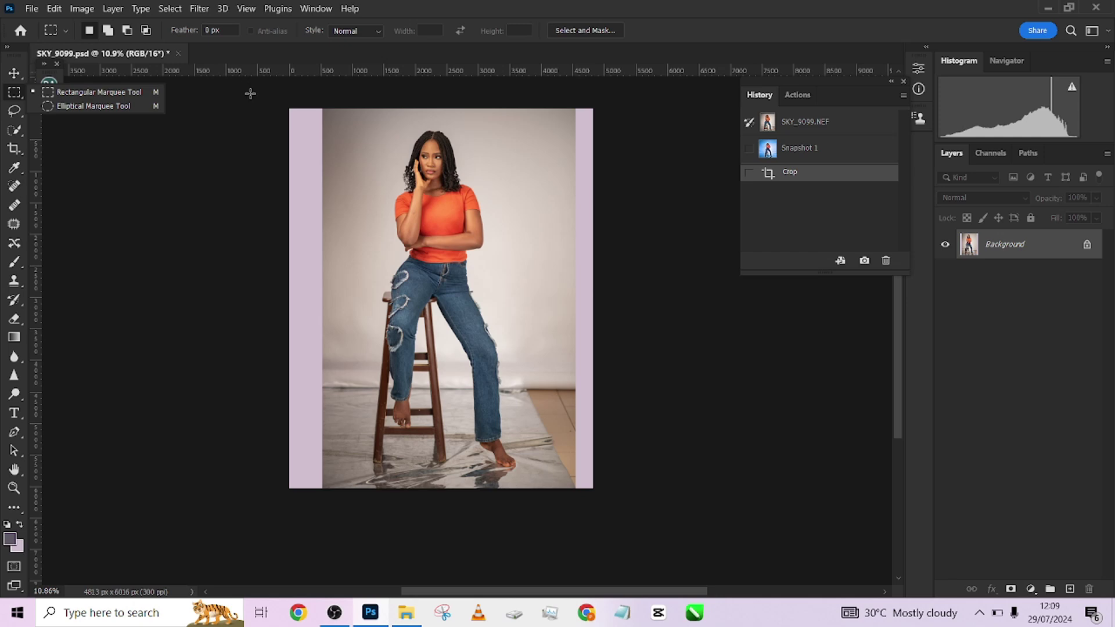
left_click_drag(289, 109, 351, 522)
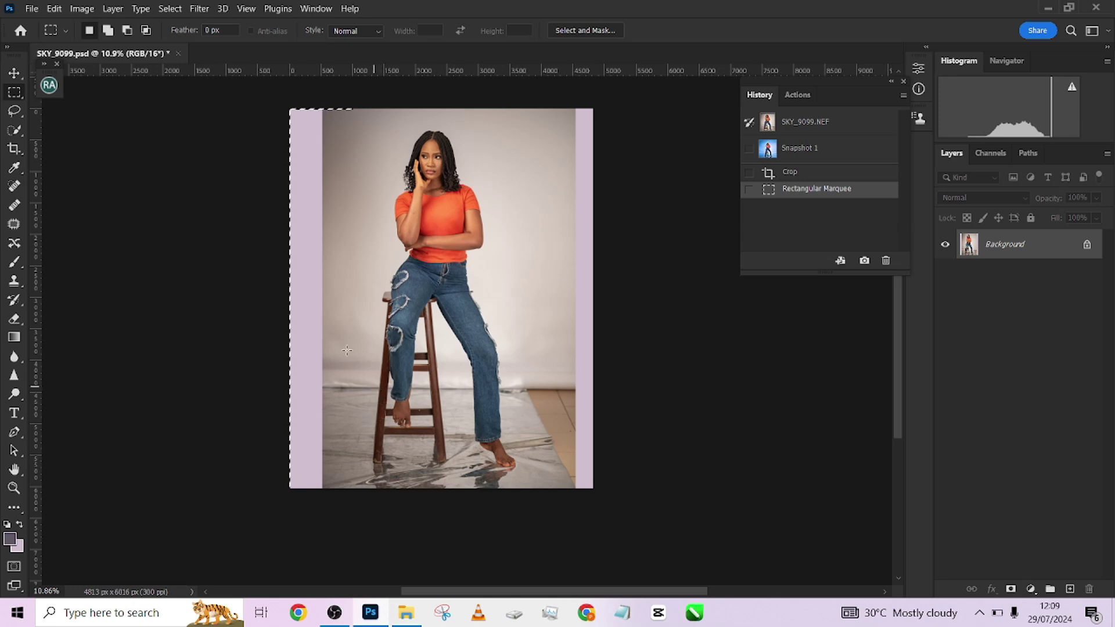
left_click(55, 9)
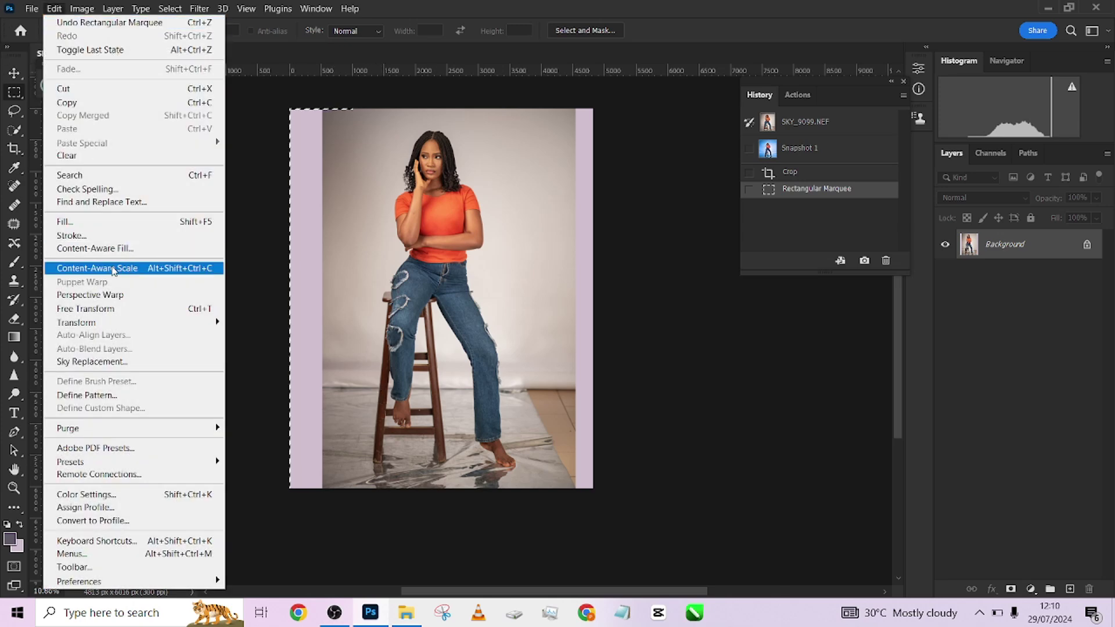
left_click(134, 269)
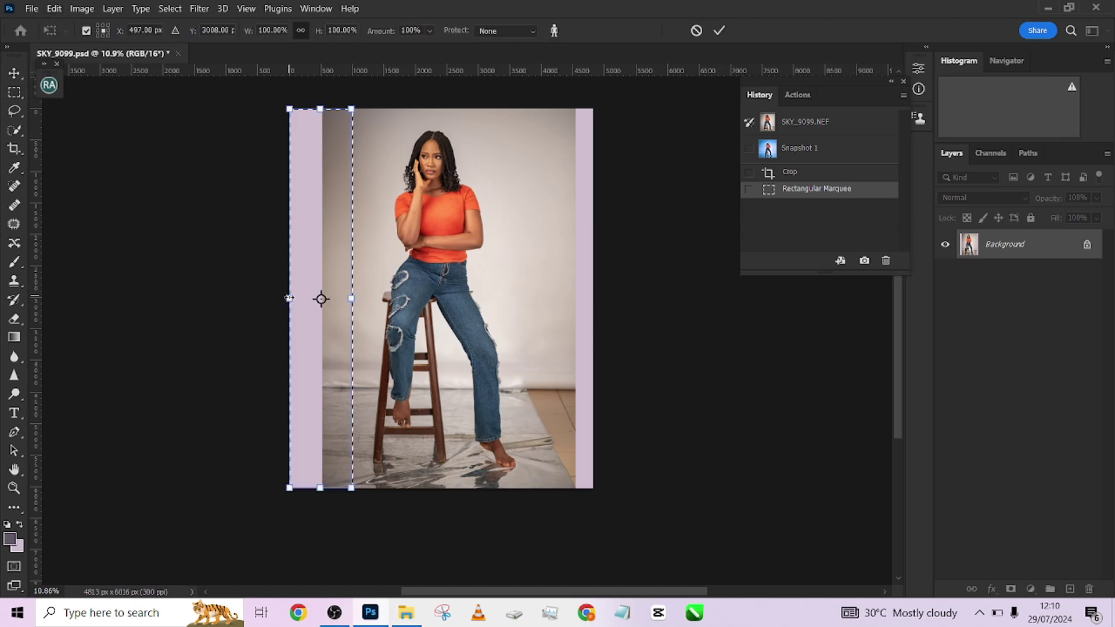
left_click_drag(289, 298, 143, 300)
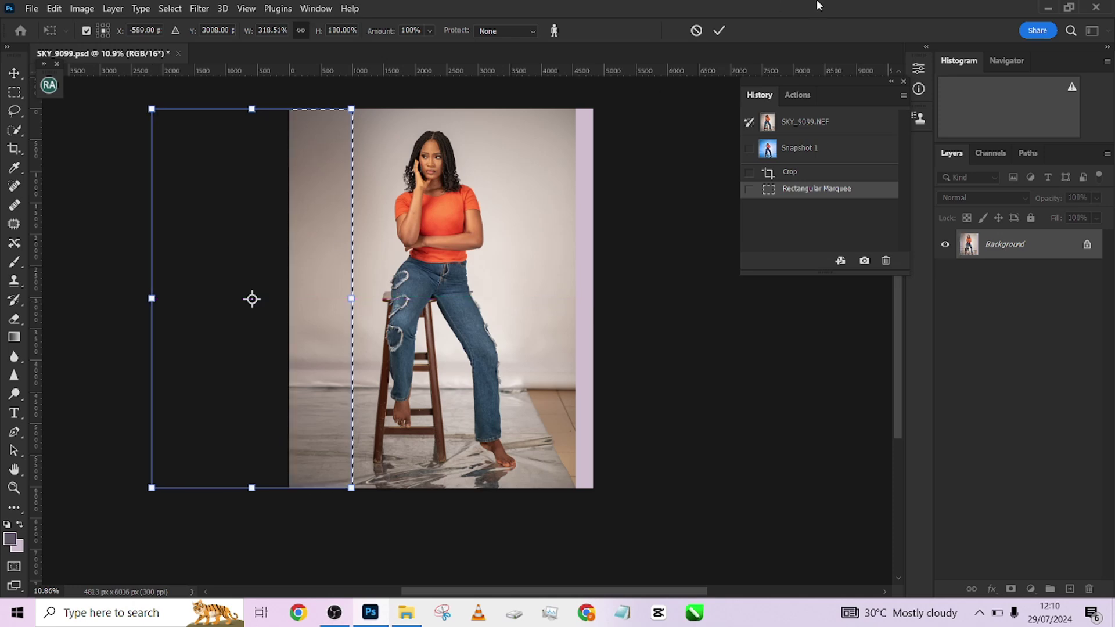
left_click(719, 30)
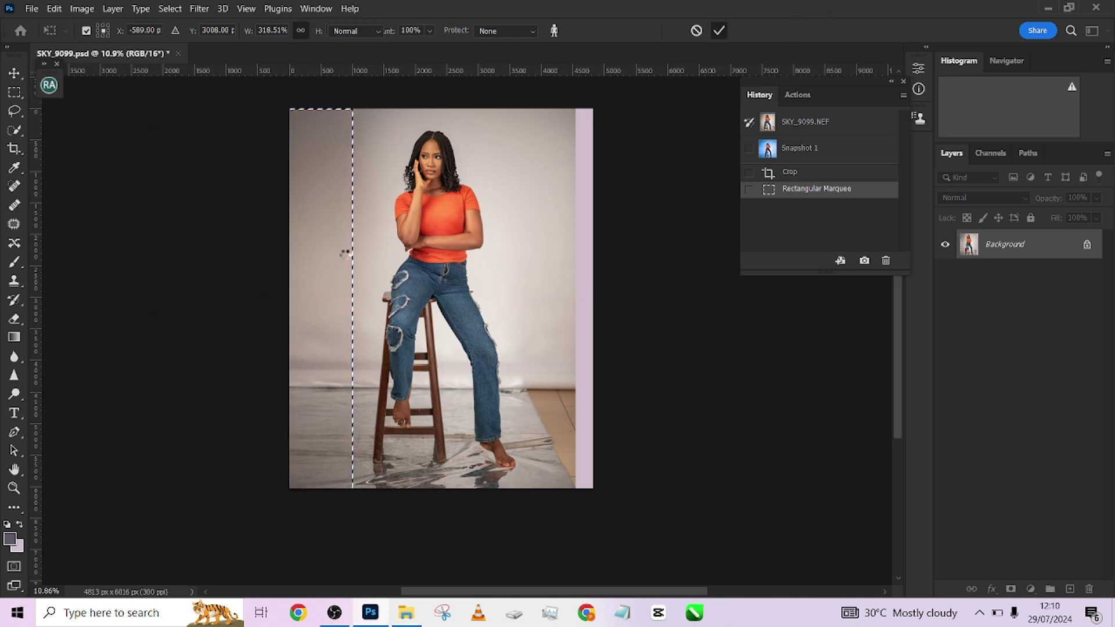
- Inspect the stretched lower-left corner and clear the selection
scroll(331, 347, "up", 4)
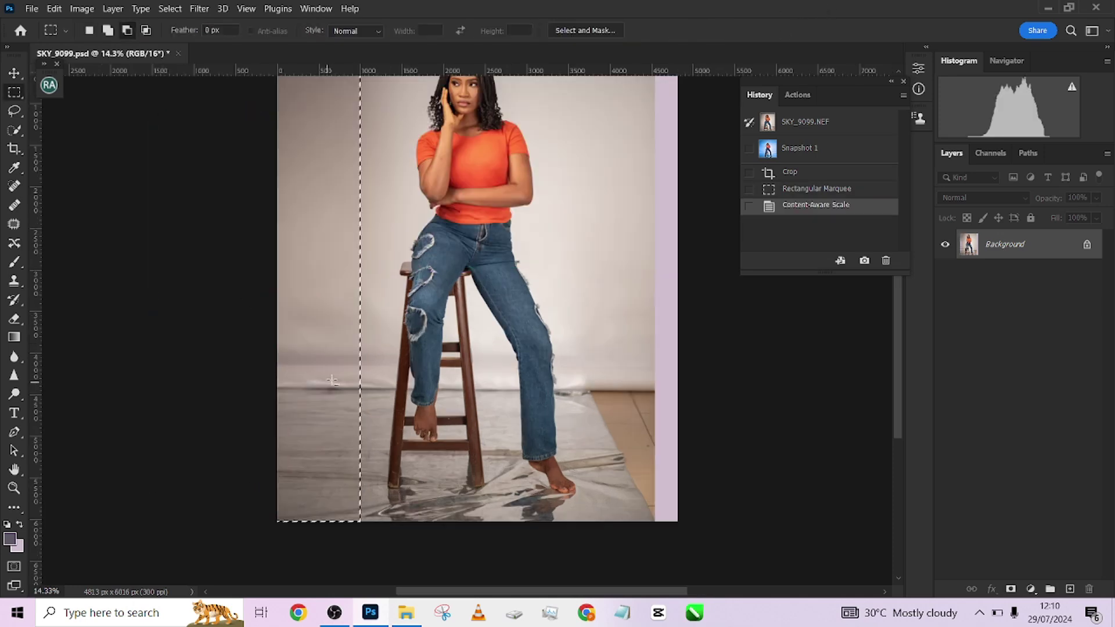
scroll(337, 376, "up", 4)
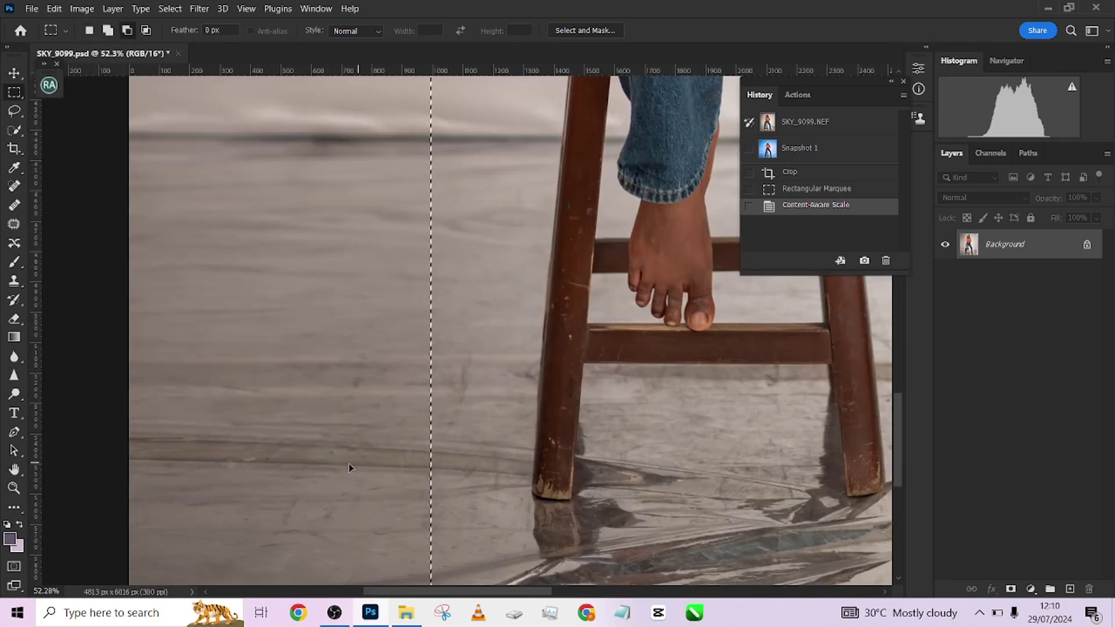
left_click_drag(349, 468, 520, 368)
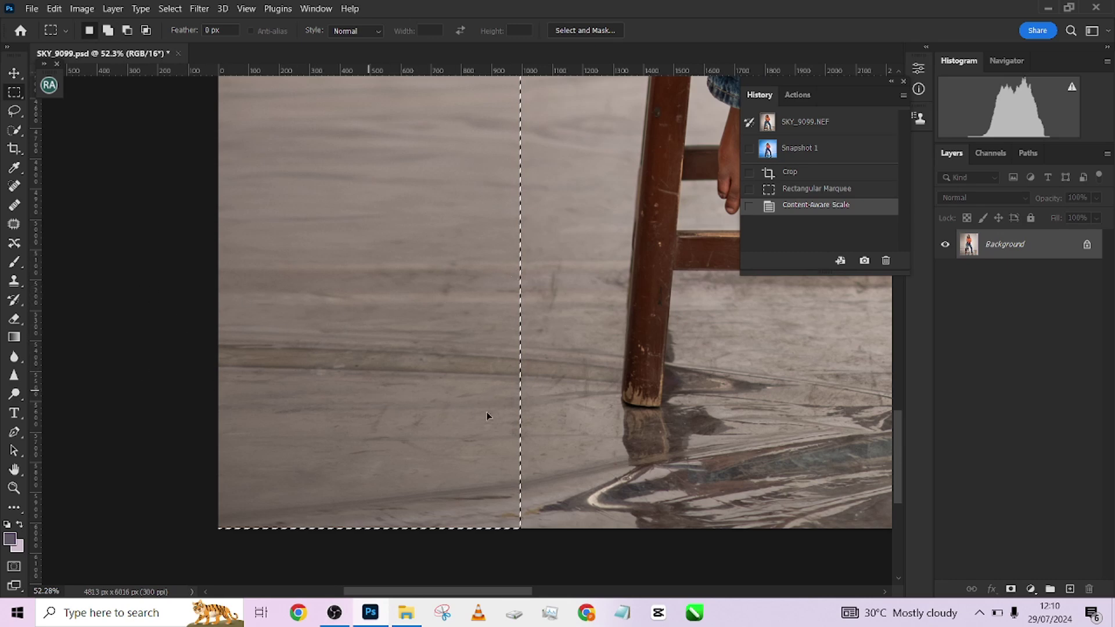
key("ctrl+d")
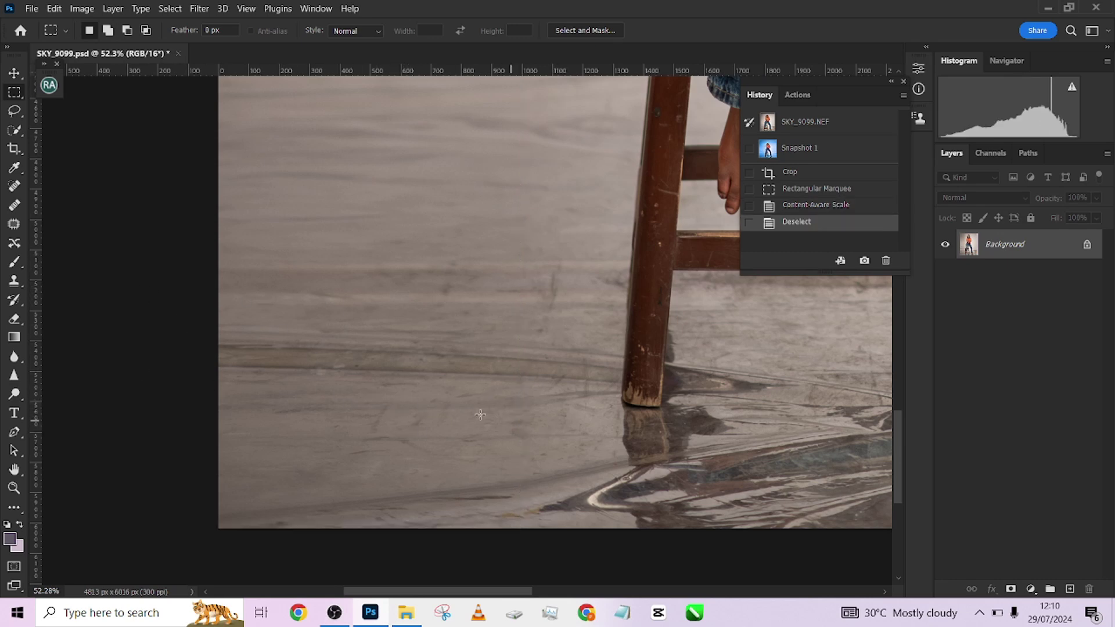
scroll(440, 357, "down", 4)
scroll(439, 357, "down", 1)
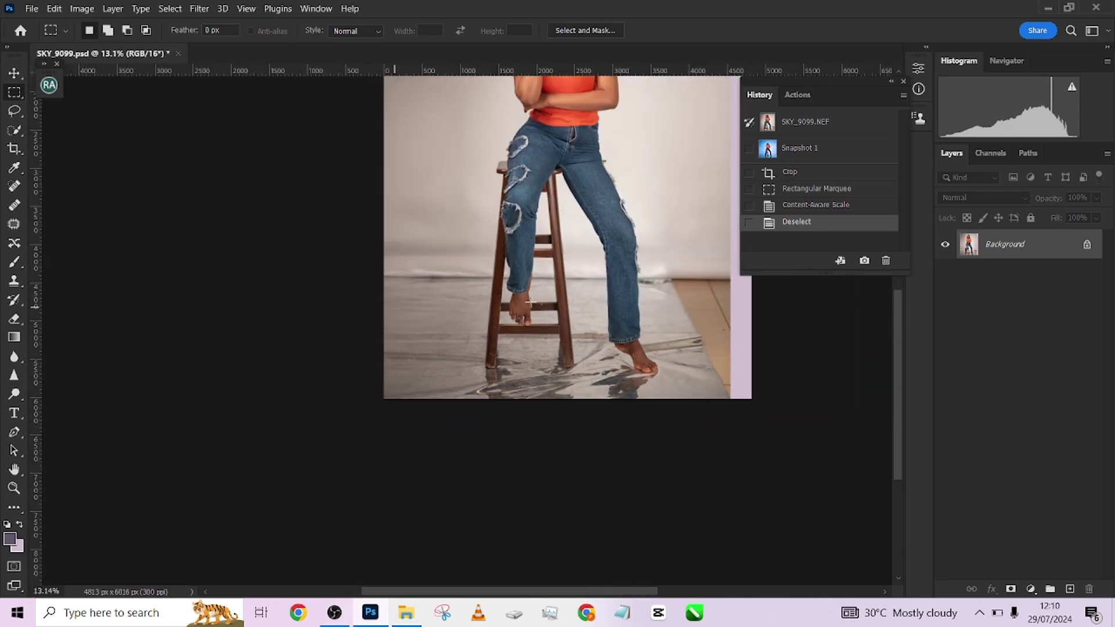
scroll(367, 427, "down", 2)
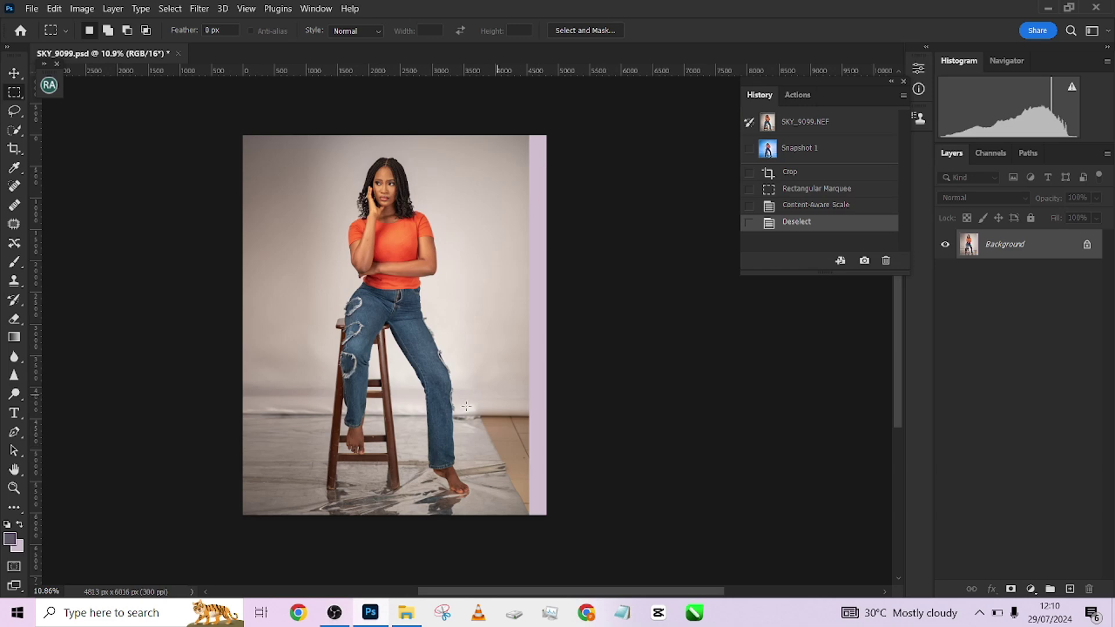
- Select the lower-right corner floorboards and Content-Aware Scale them far past the right edge
left_click_drag(587, 393, 475, 544)
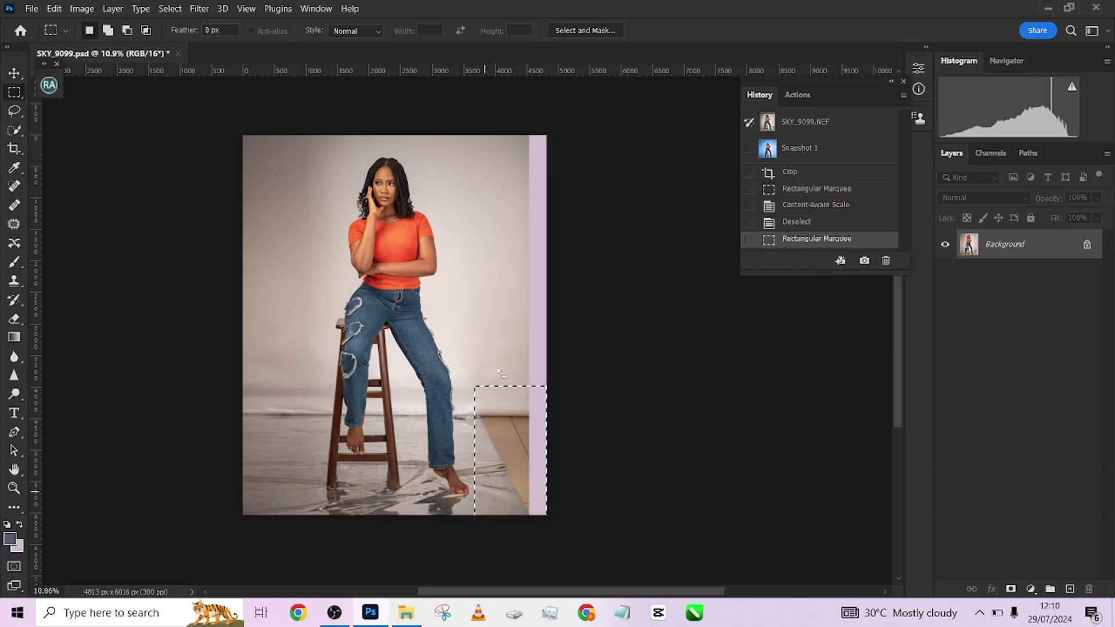
key("ctrl+d")
left_click_drag(468, 404, 561, 480)
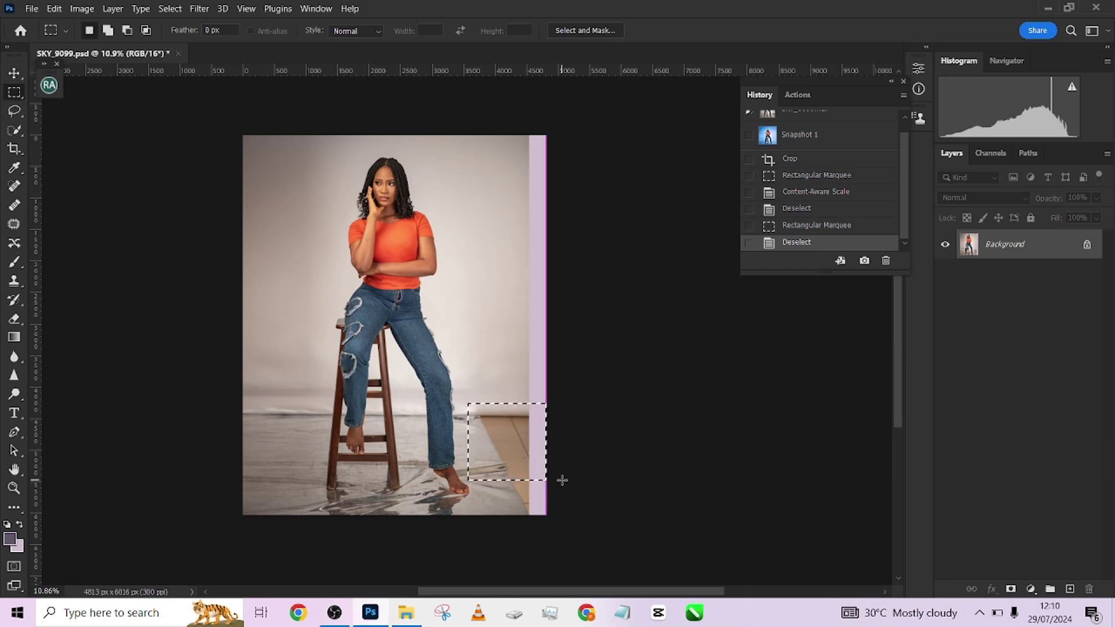
left_click(51, 8)
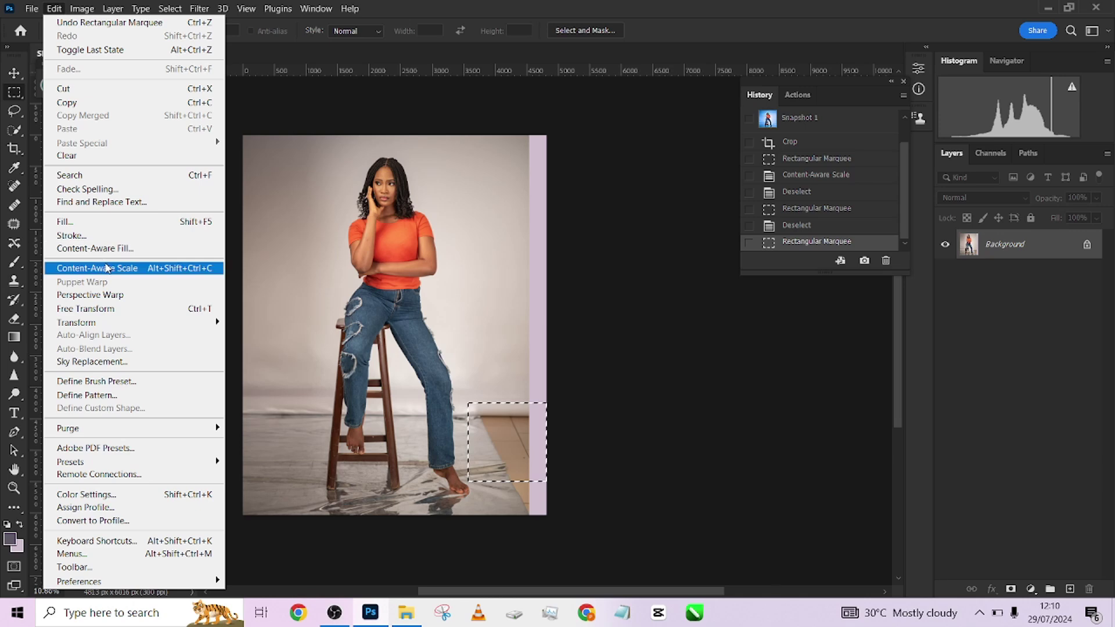
left_click(96, 268)
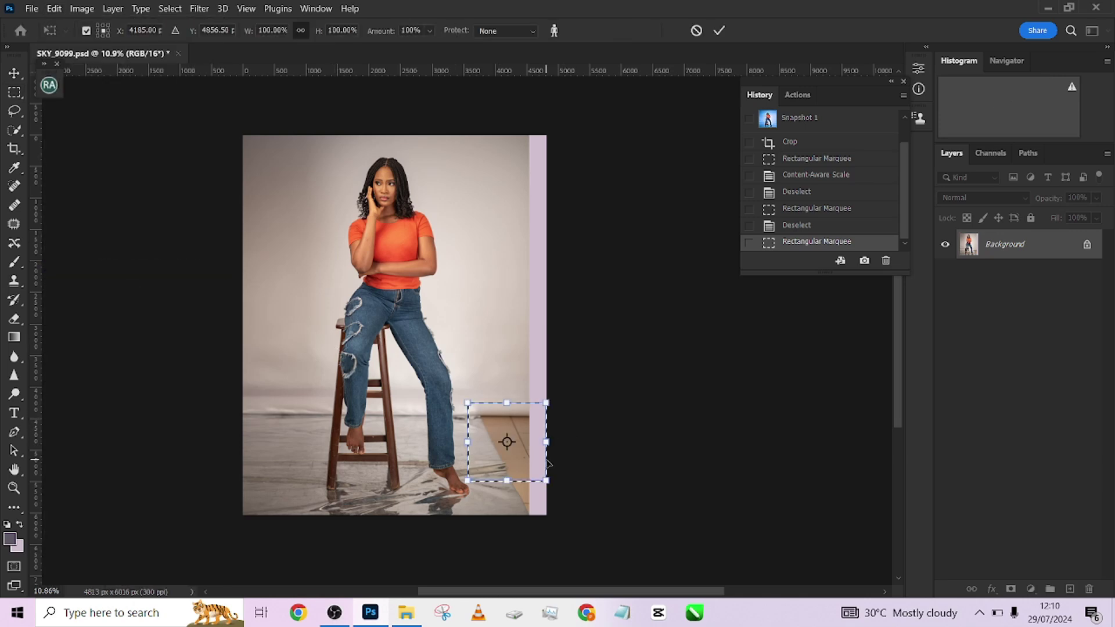
scroll(548, 463, "up", 6)
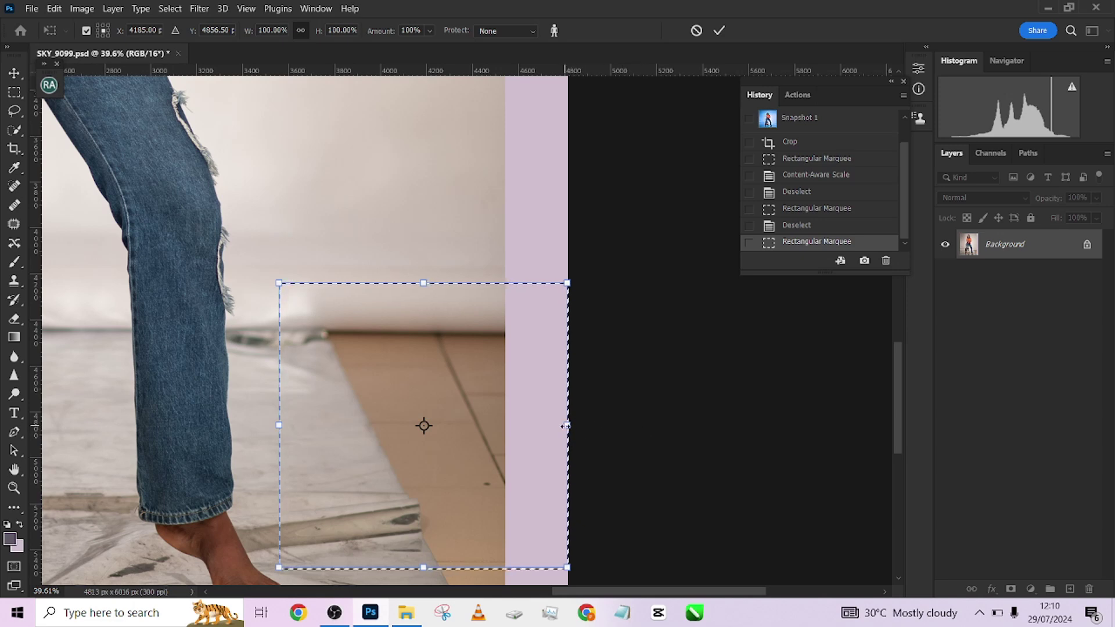
left_click_drag(567, 425, 570, 334)
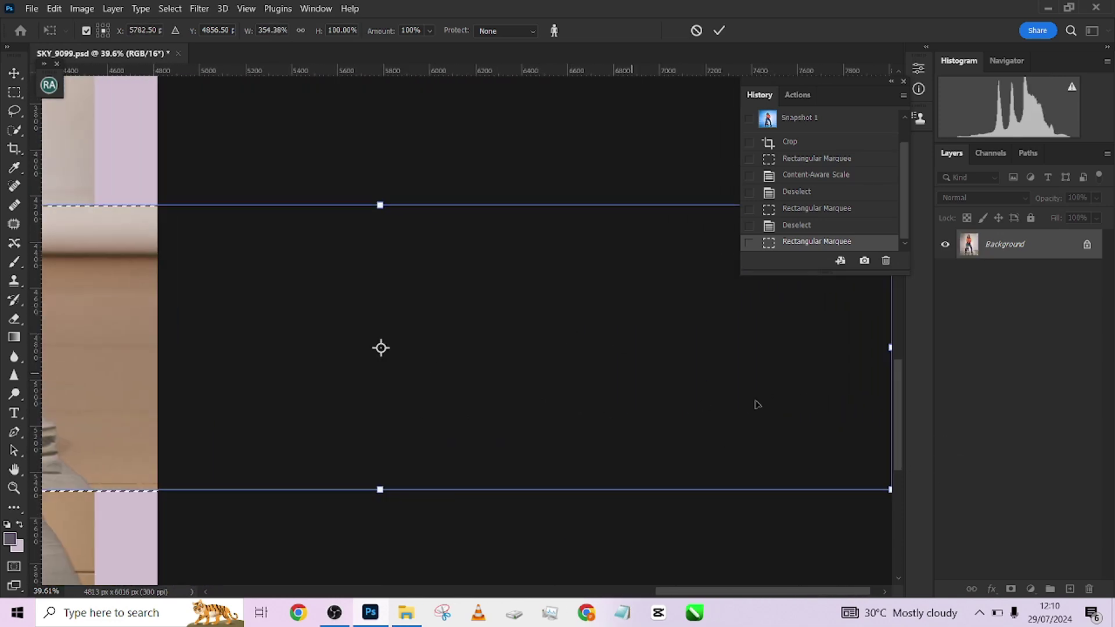
left_click_drag(907, 367, 906, 325)
left_click(719, 31)
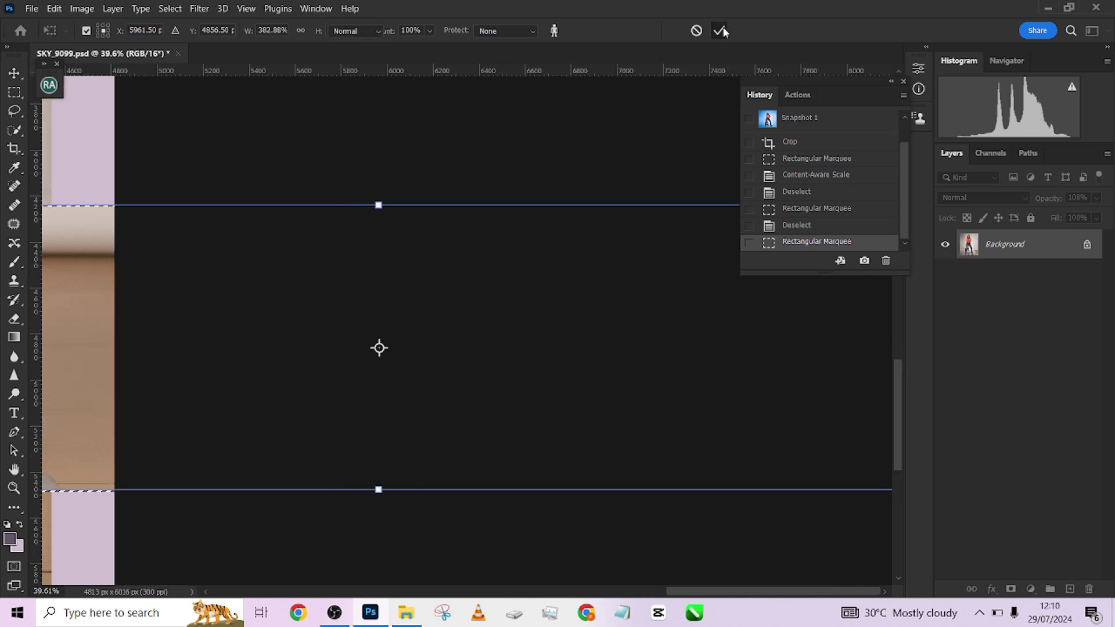
- Select the right strip with its lilac margin and Content-Aware Scale the floor rightward
key("m")
key("ctrl+d")
left_click_drag(182, 246, 442, 273)
left_click_drag(562, 206, 231, 533)
scroll(231, 533, "up", 3)
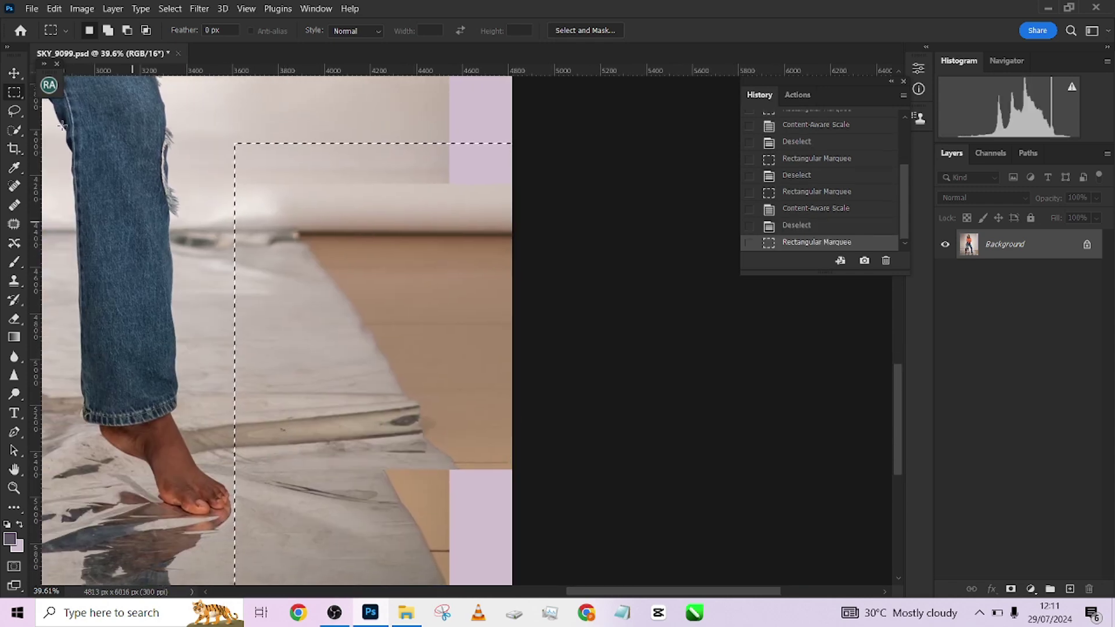
left_click(54, 8)
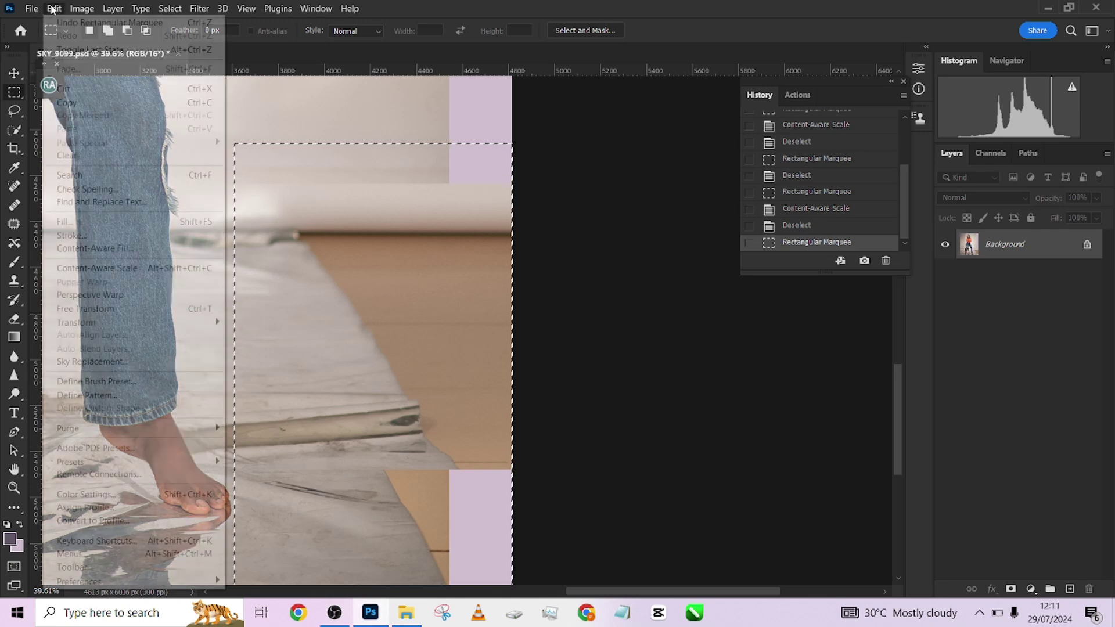
left_click(113, 267)
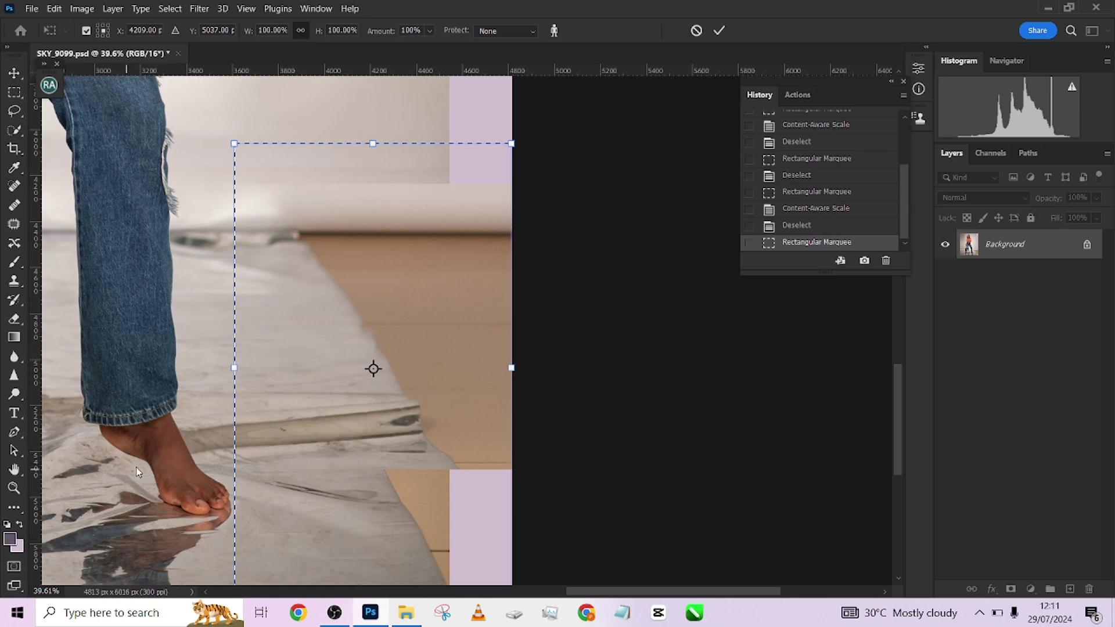
left_click_drag(512, 368, 694, 428)
left_click_drag(585, 412, 699, 404)
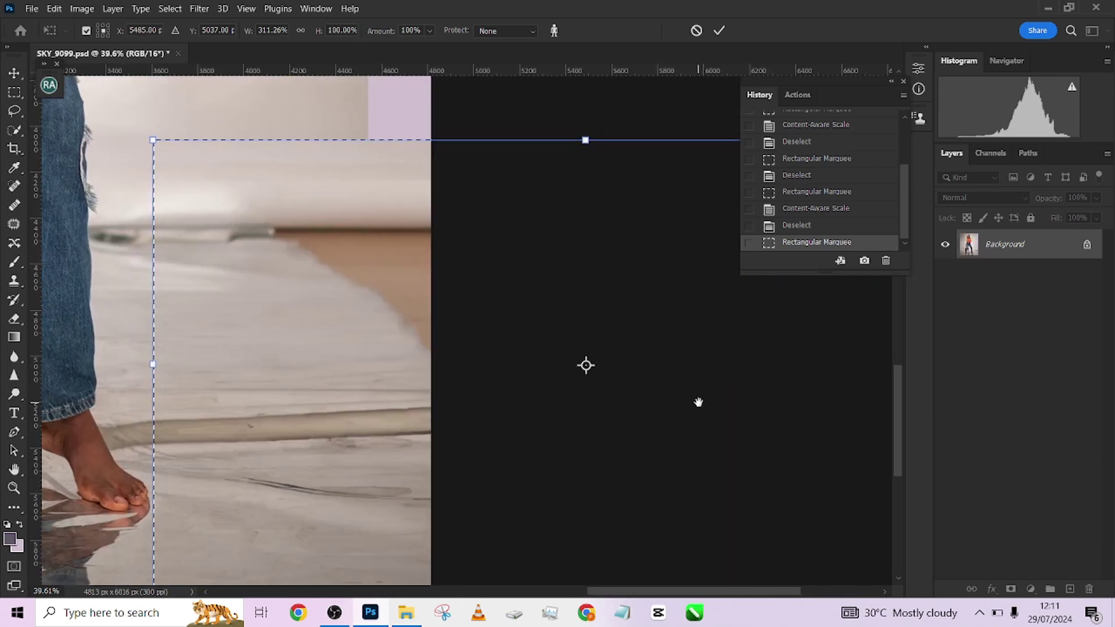
left_click(719, 30)
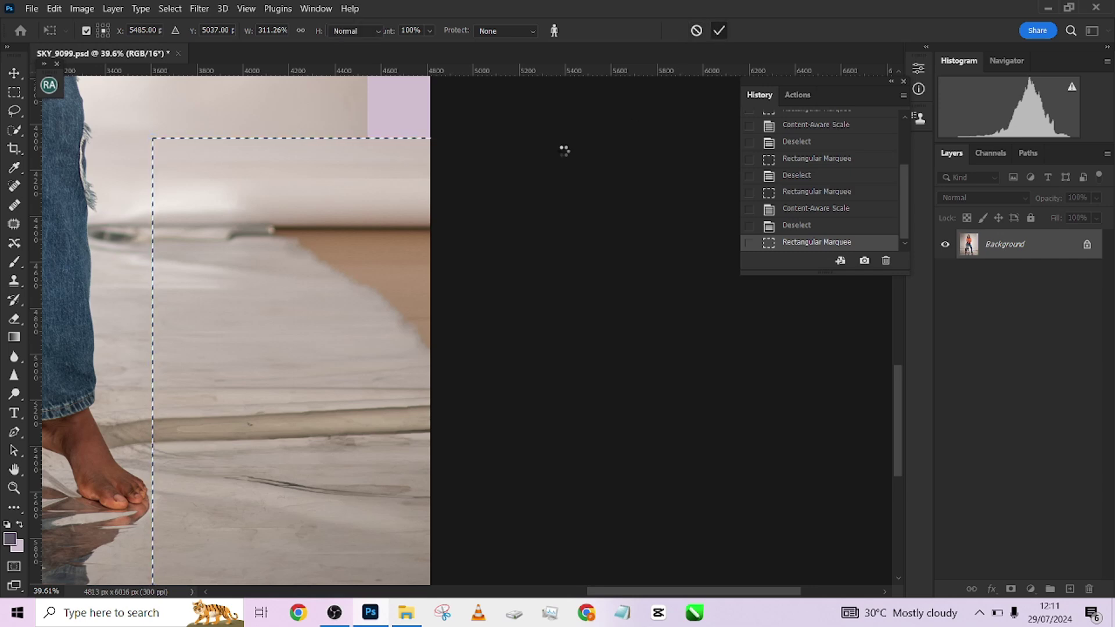
key("ctrl+d")
- Reselect the right floor strip and Content-Aware Scale it further right over the lilac
left_click_drag(485, 179, 168, 514)
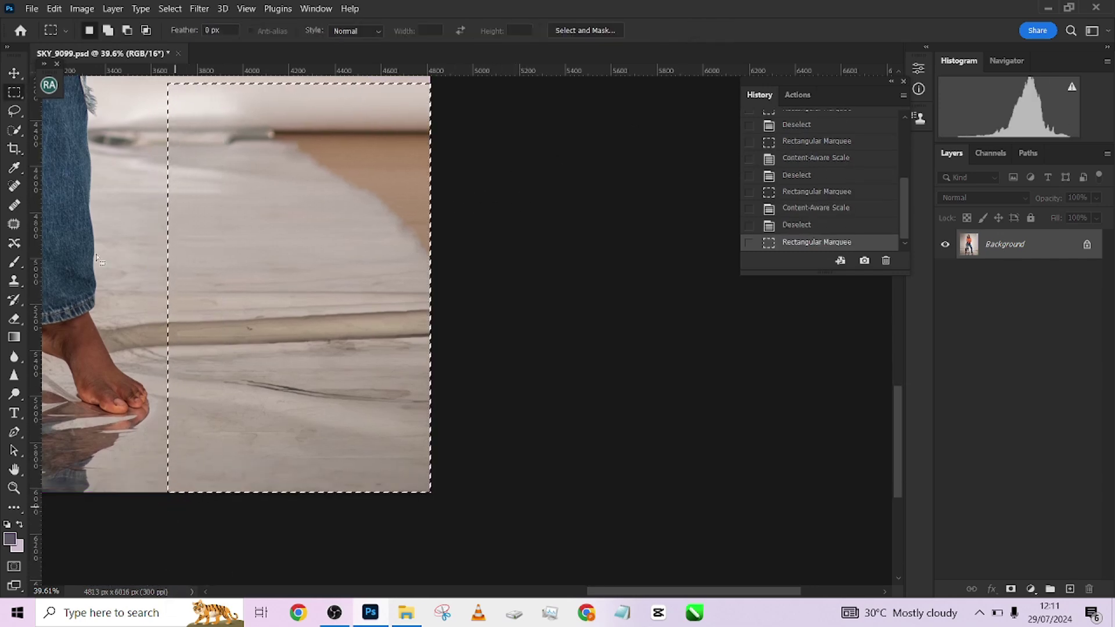
left_click(54, 8)
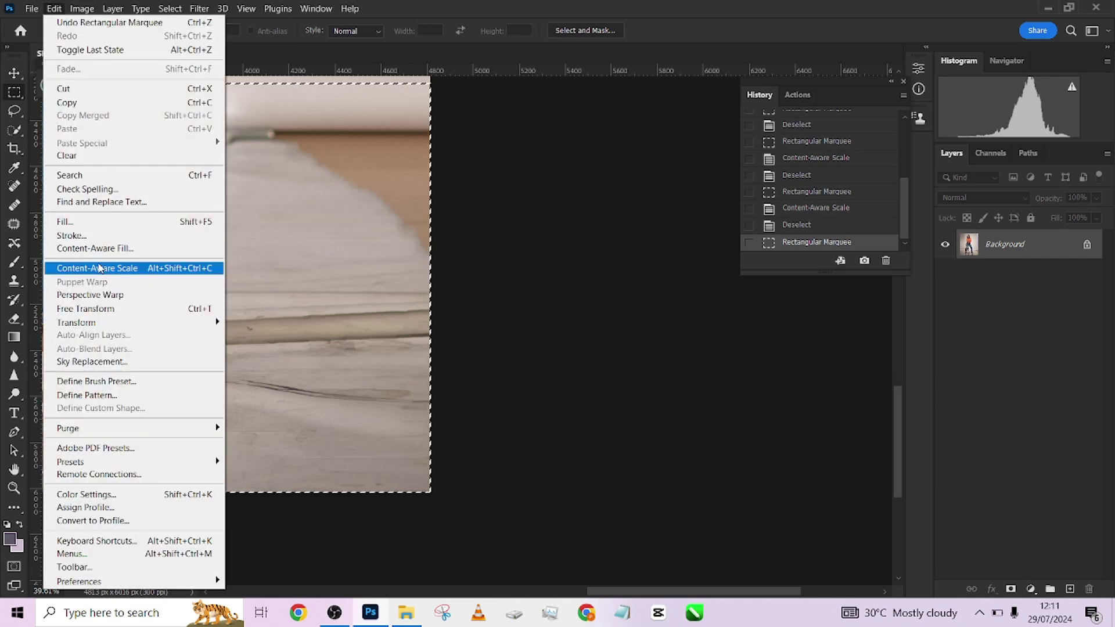
left_click(99, 269)
left_click_drag(430, 288, 836, 370)
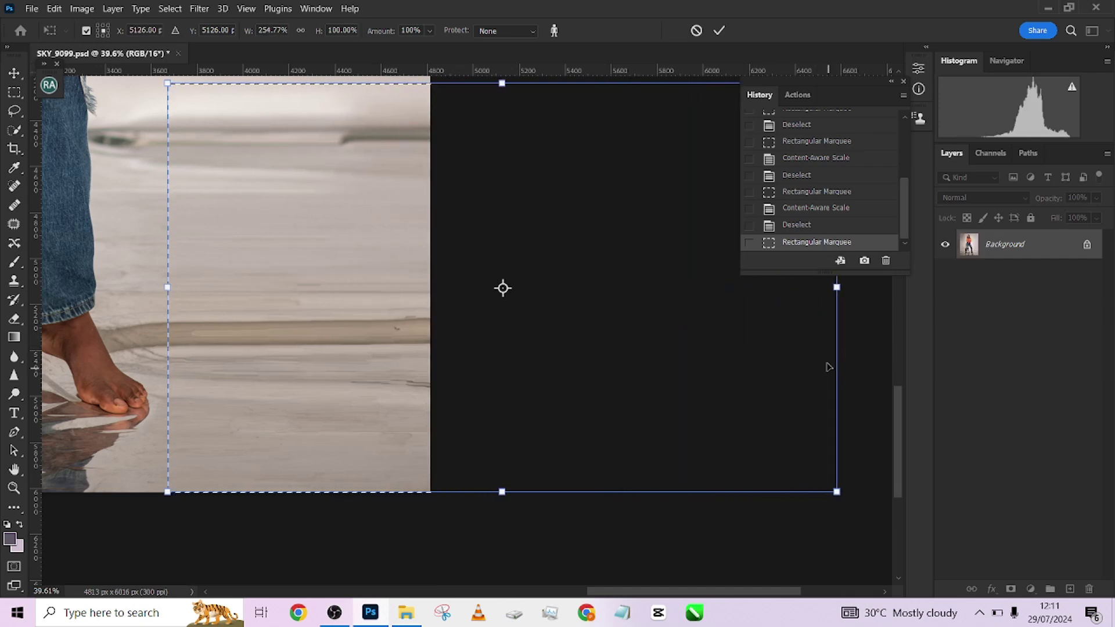
left_click(718, 31)
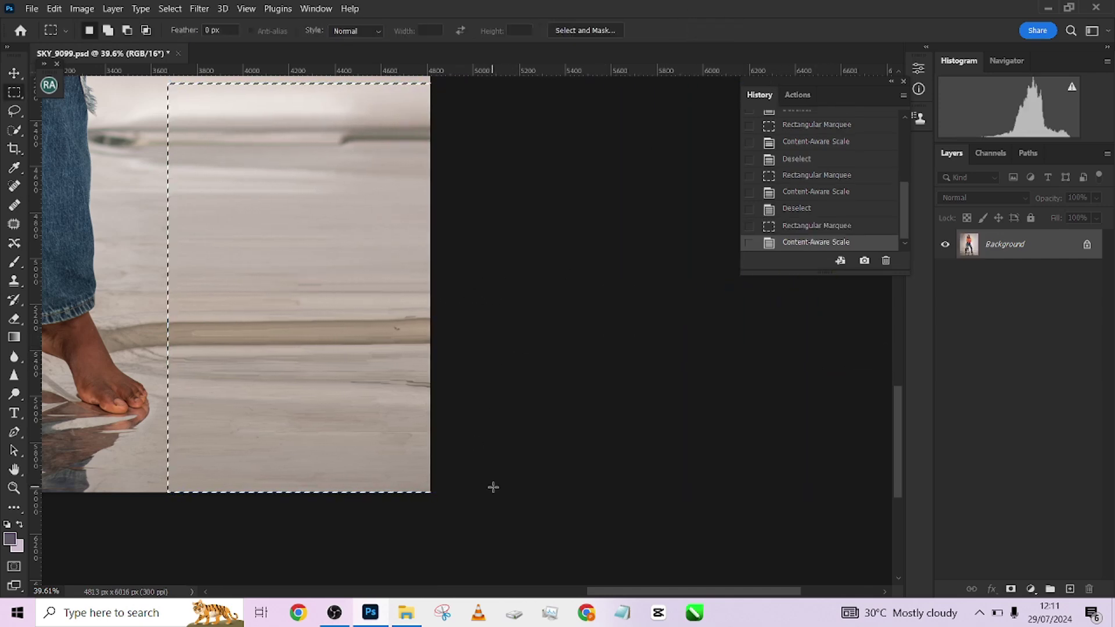
key("ctrl+d")
scroll(444, 430, "down", 3)
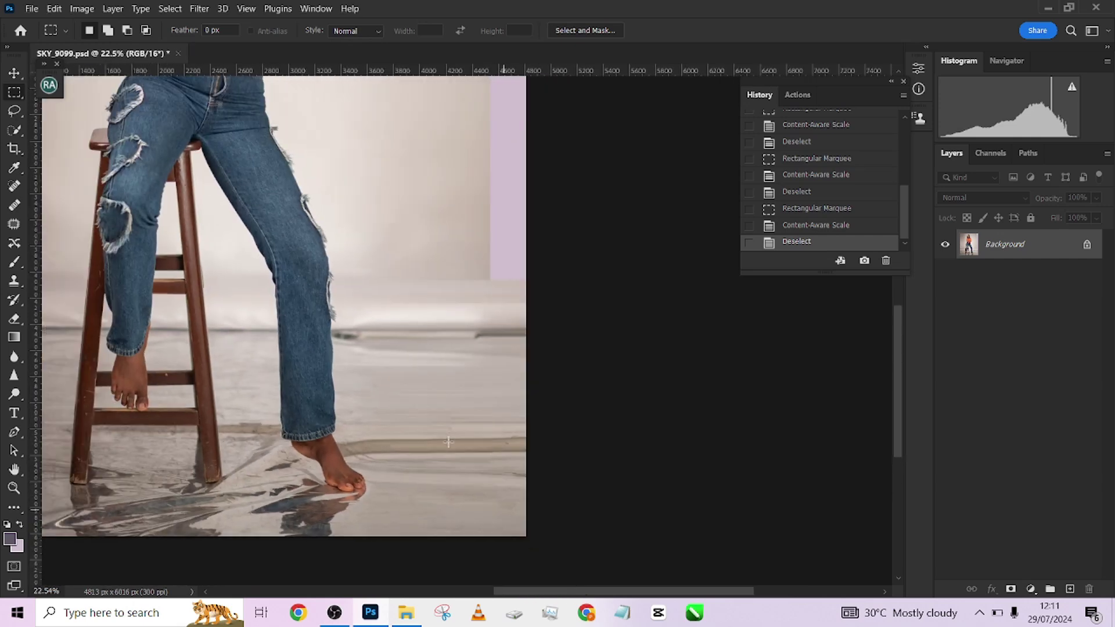
scroll(400, 401, "down", 3)
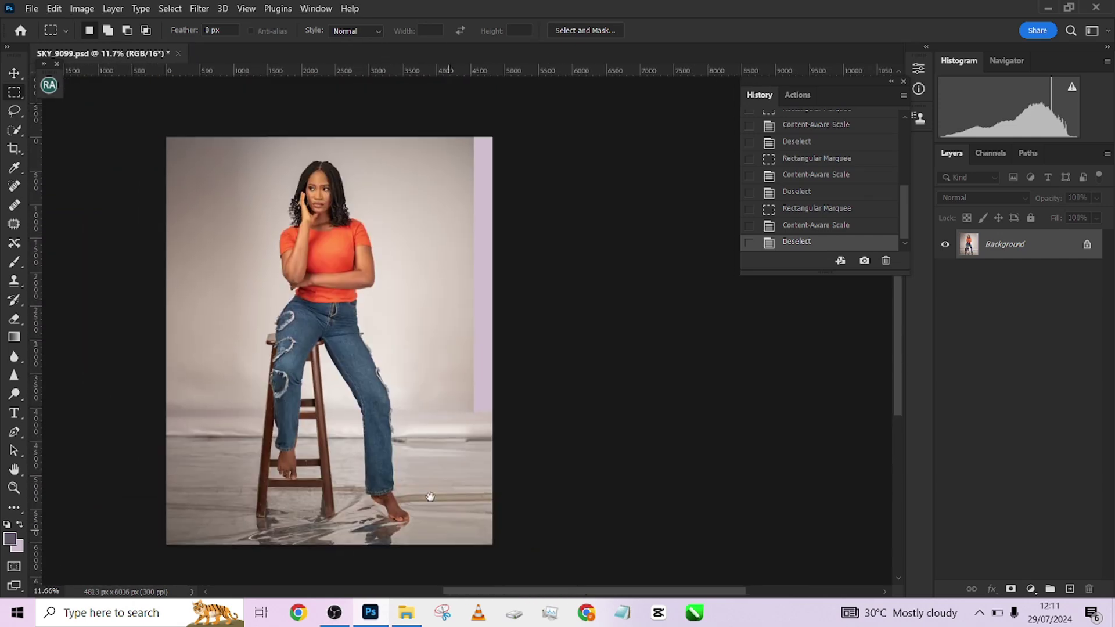
- Free-transform the right-edge strip outward over the last lilac band, then deselect
left_click_drag(435, 145, 590, 442)
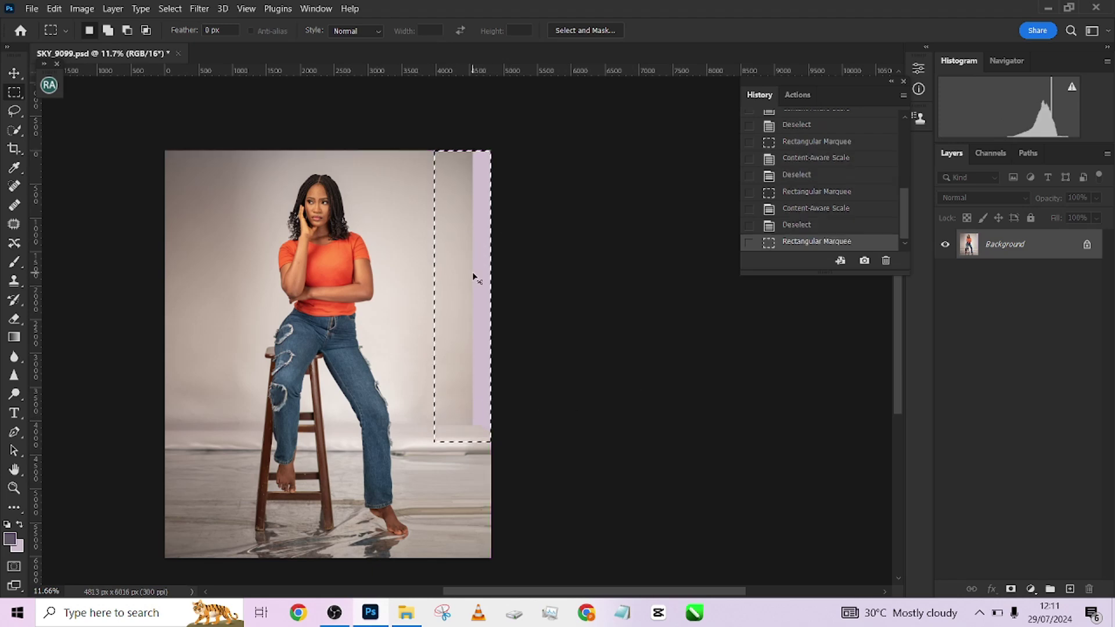
key("ctrl+t")
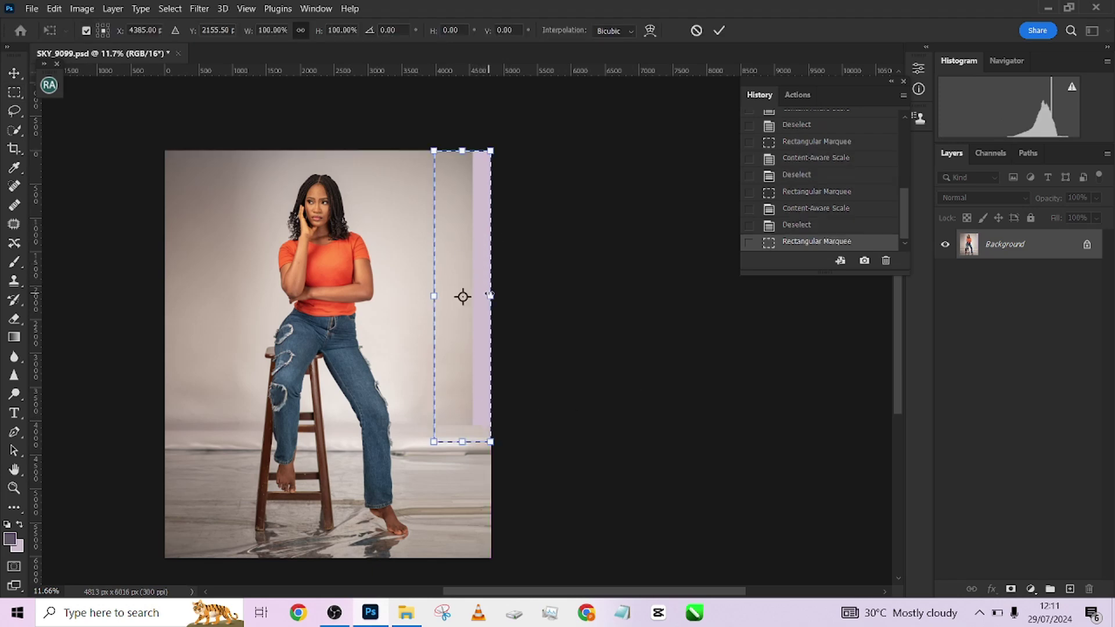
left_click_drag(489, 295, 535, 296)
left_click(719, 30)
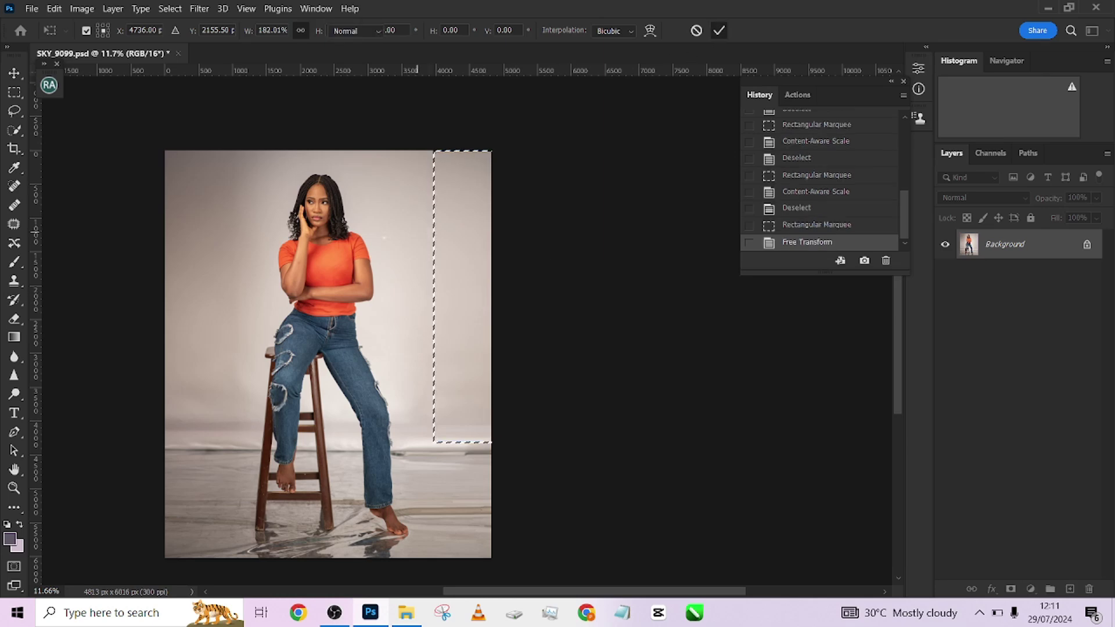
left_click(468, 372)
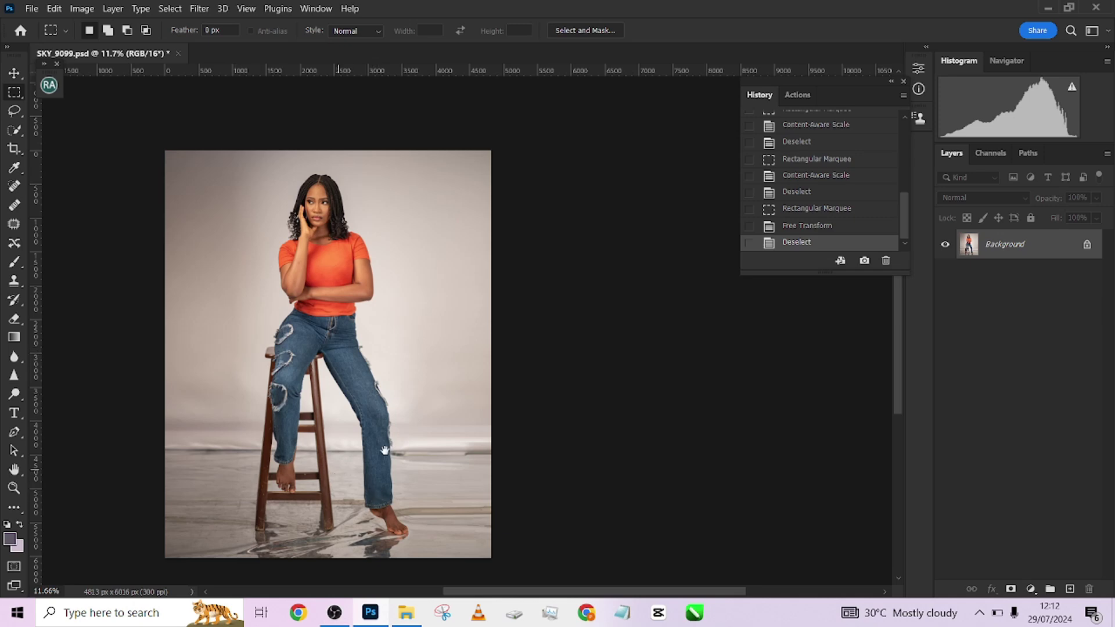
scroll(385, 450, "left", 5)
scroll(385, 450, "down", 1)
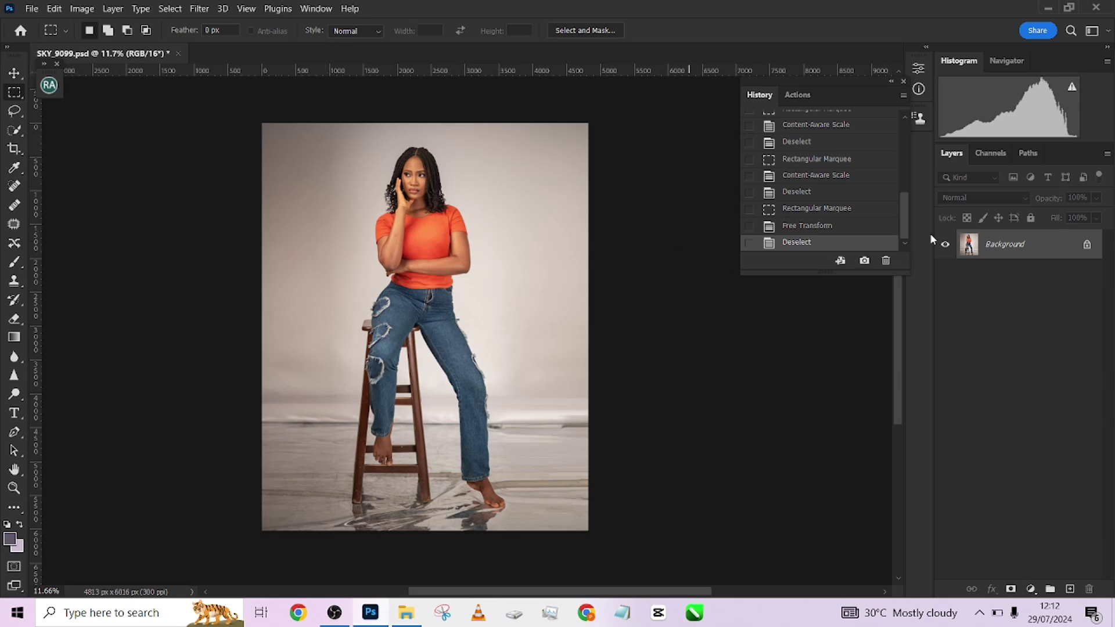
left_click(989, 153)
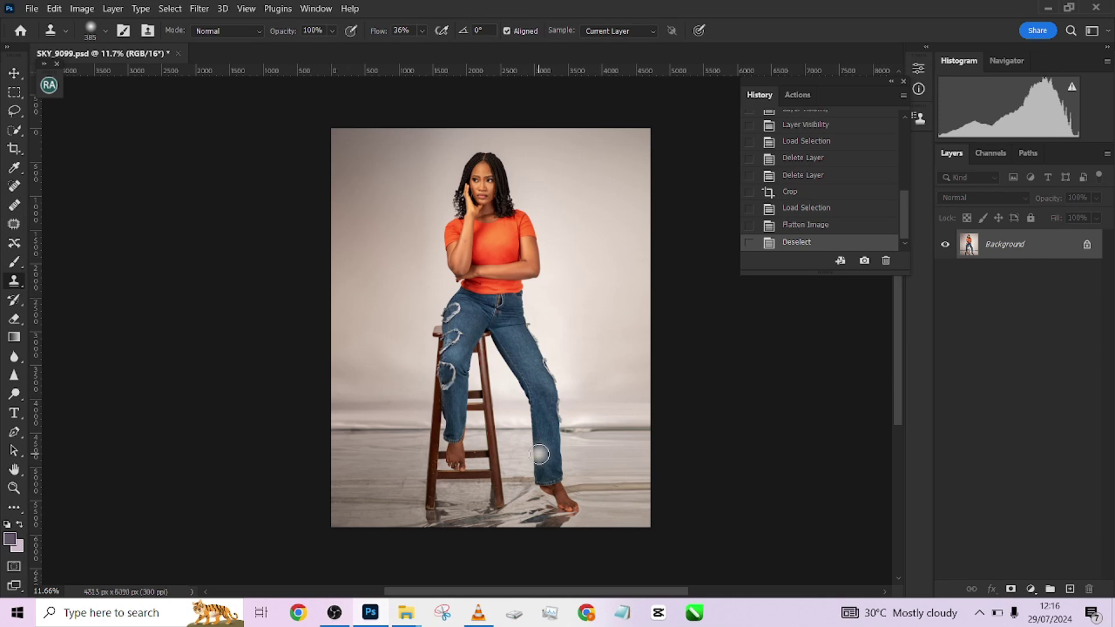
- Load the sky channel as a selection and duplicate the Background layer
left_click(987, 154)
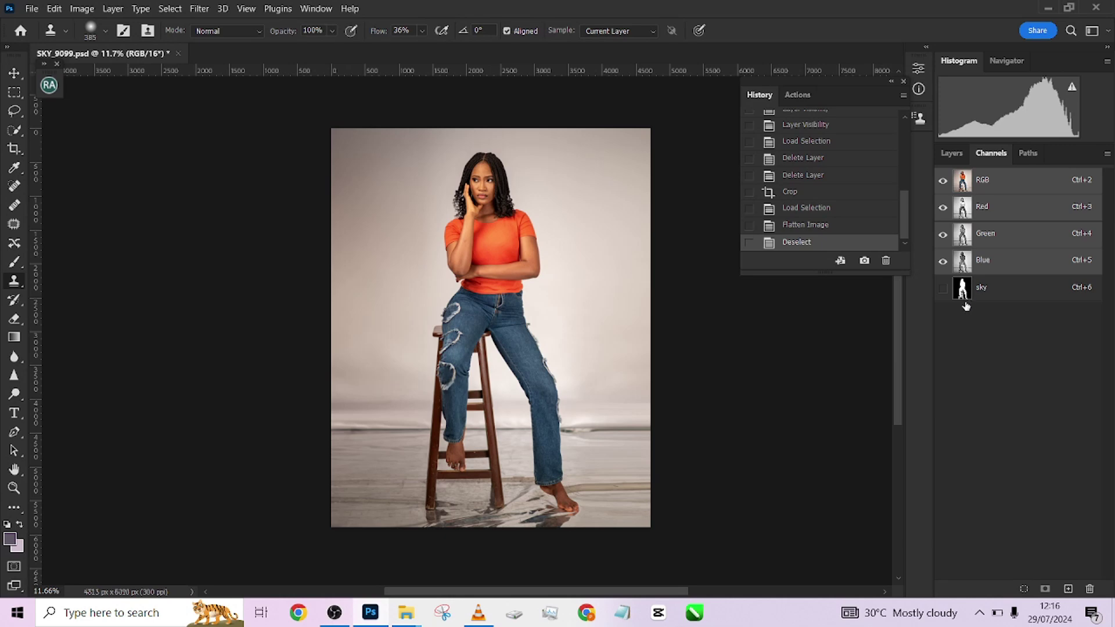
left_click(963, 288, "ctrl")
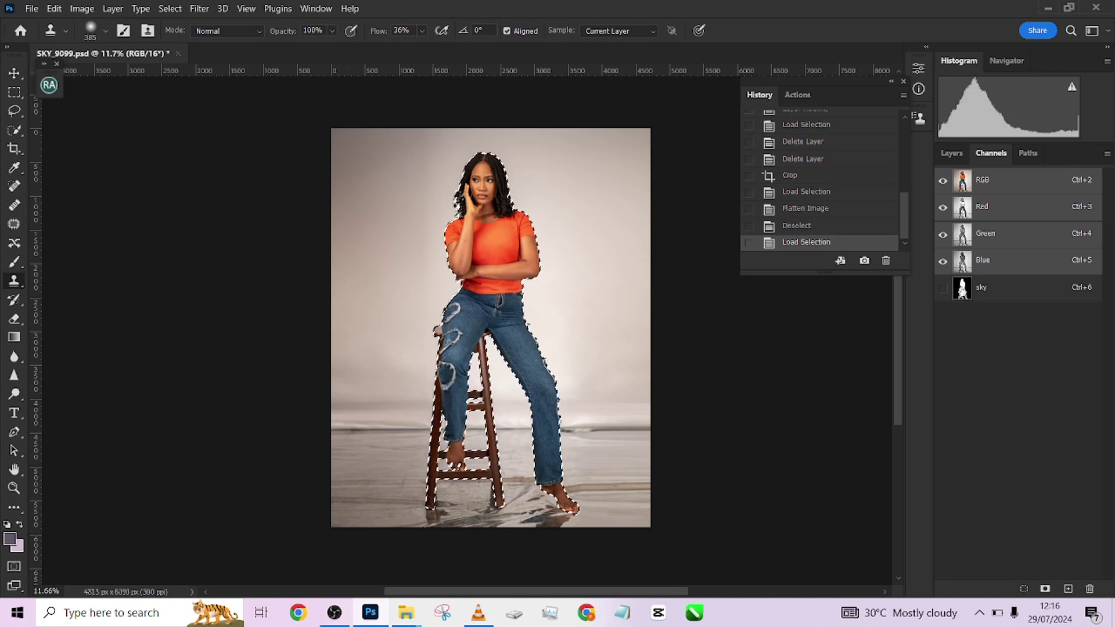
left_click(953, 155)
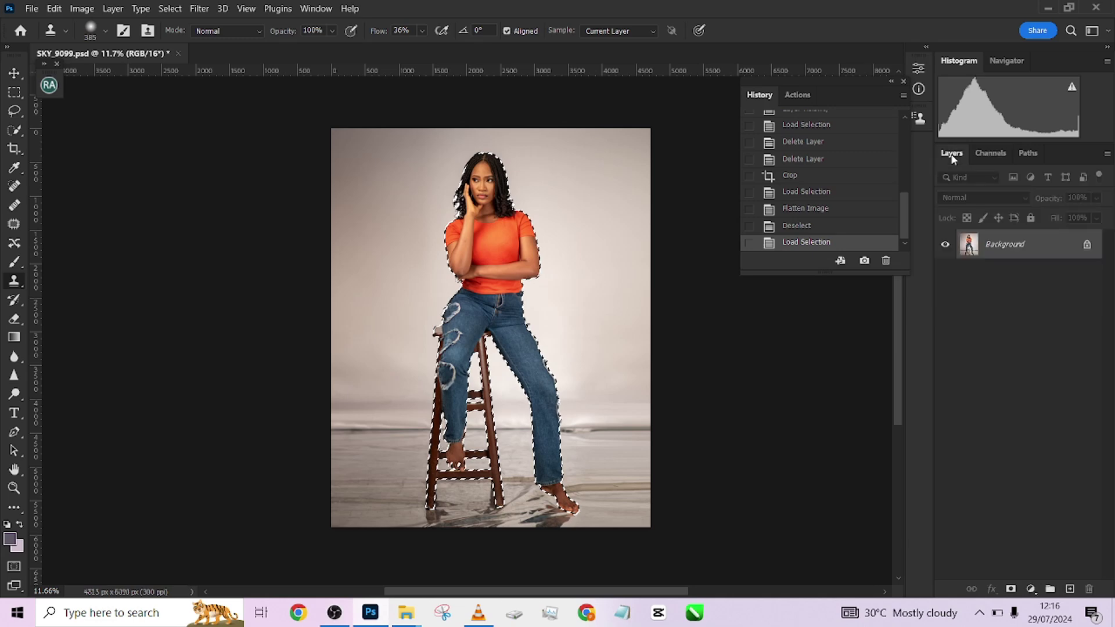
left_click_drag(1058, 249, 1070, 589)
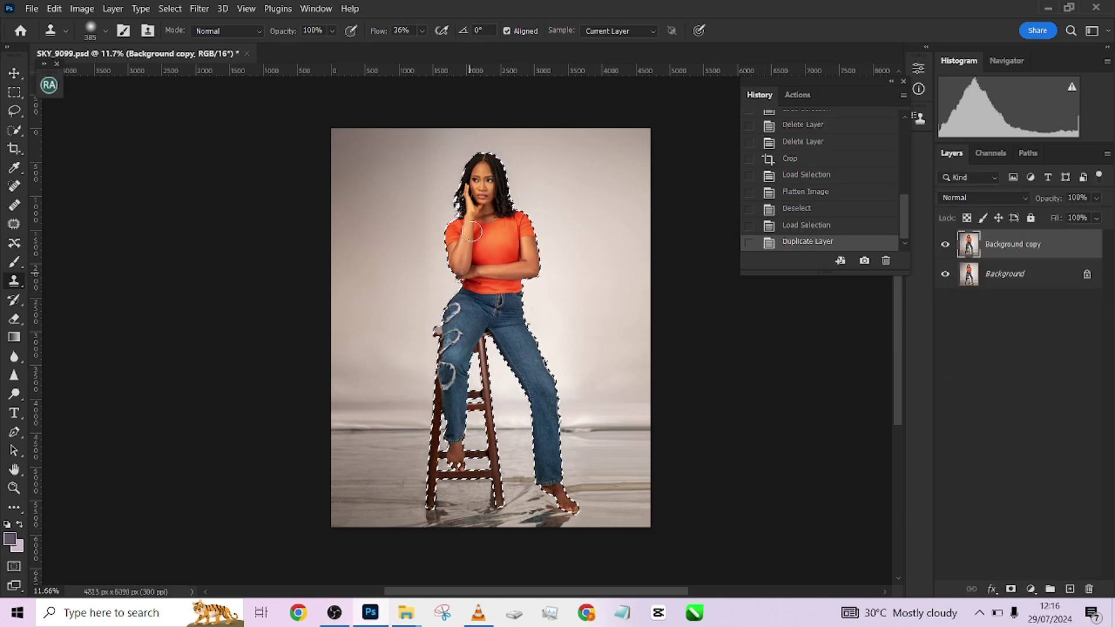
- Cut the selected woman and stool onto a new Layer 1 with Layer Via Cut
left_click(14, 110)
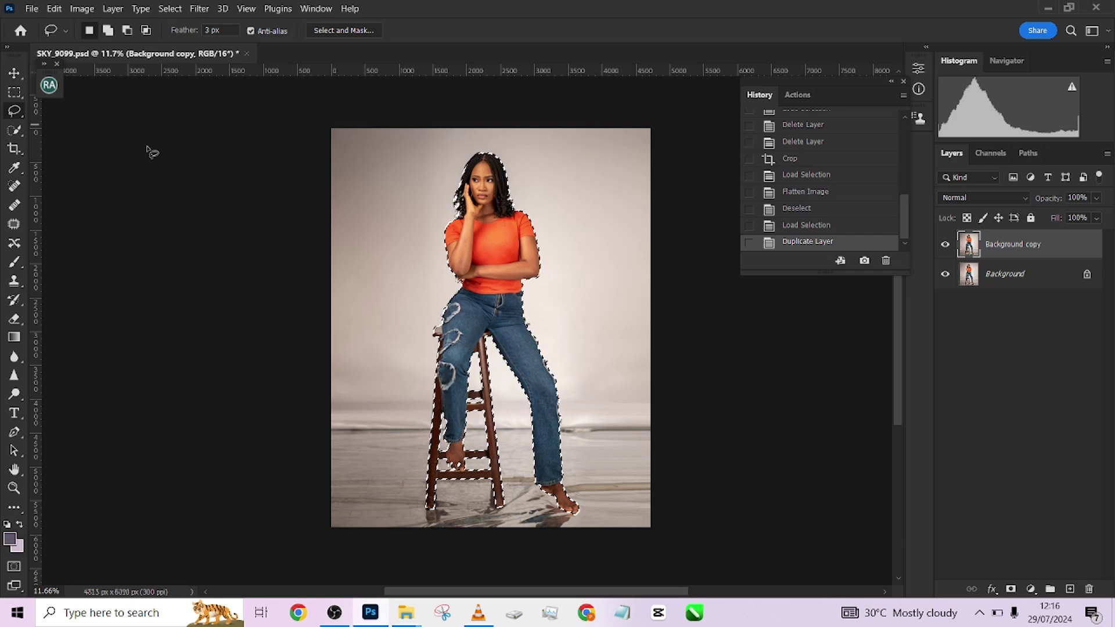
right_click(498, 221)
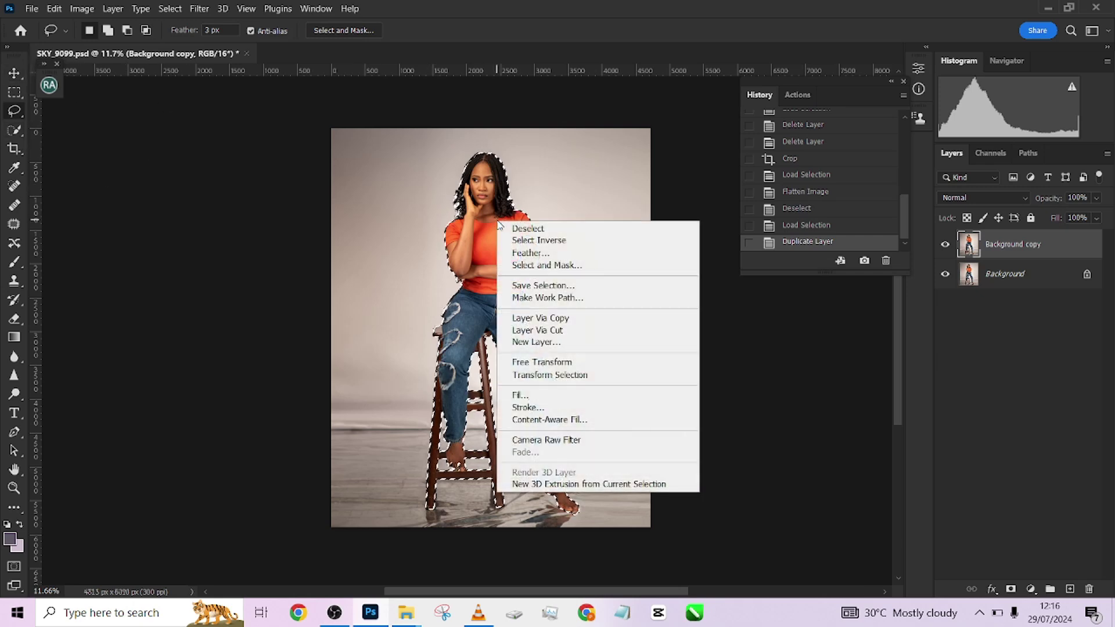
left_click(561, 331)
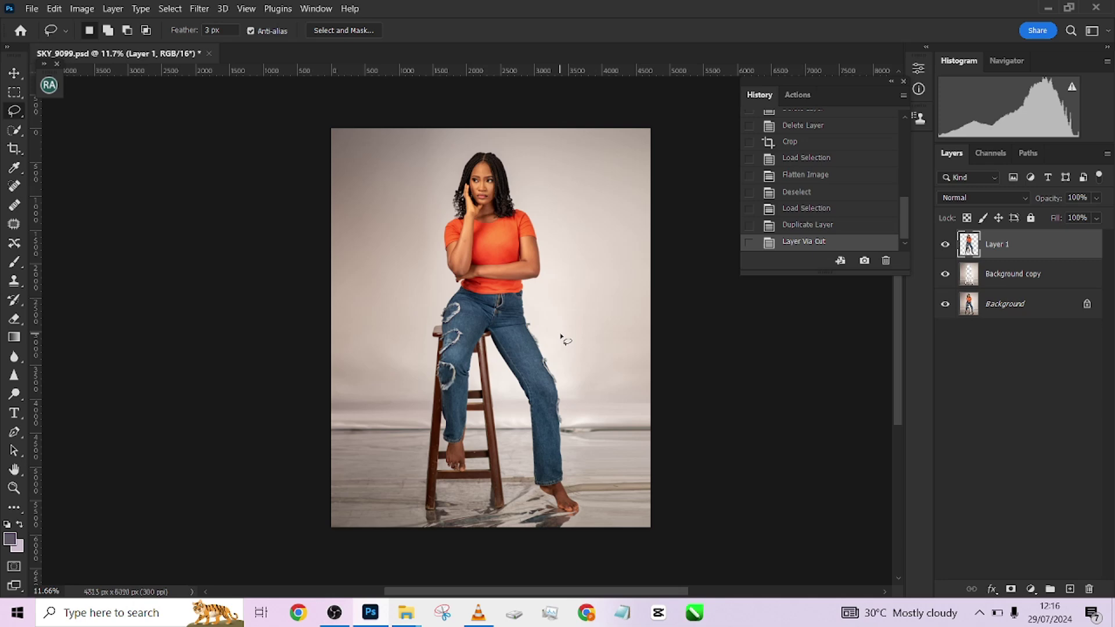
- On Background copy, lasso the wall-floor seam band and content-aware fill it
left_click(1075, 273)
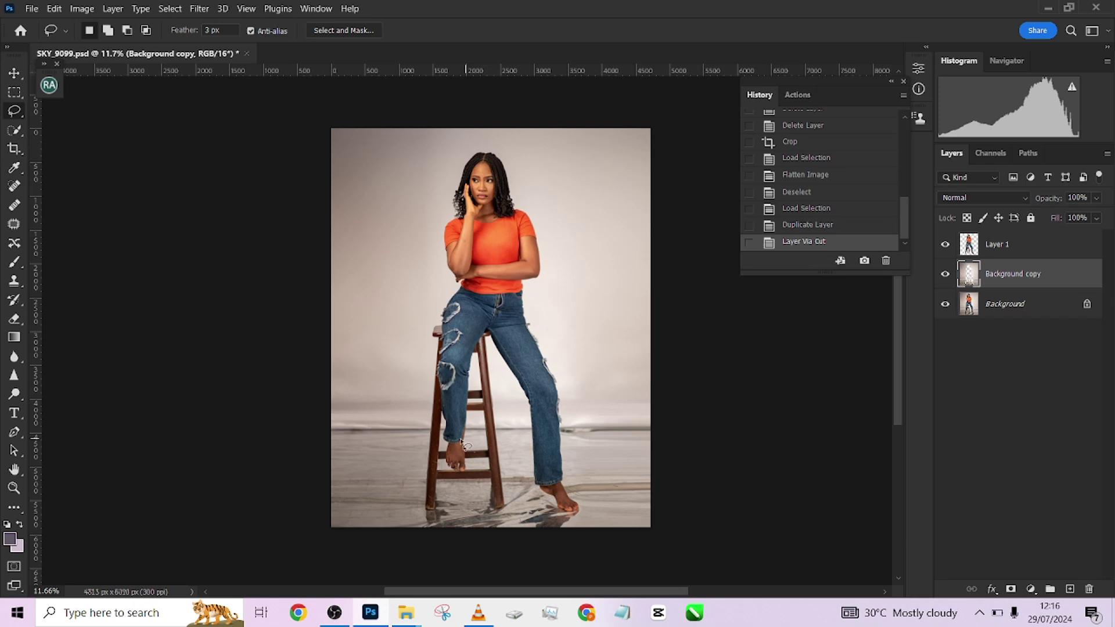
scroll(521, 490, "up", 5)
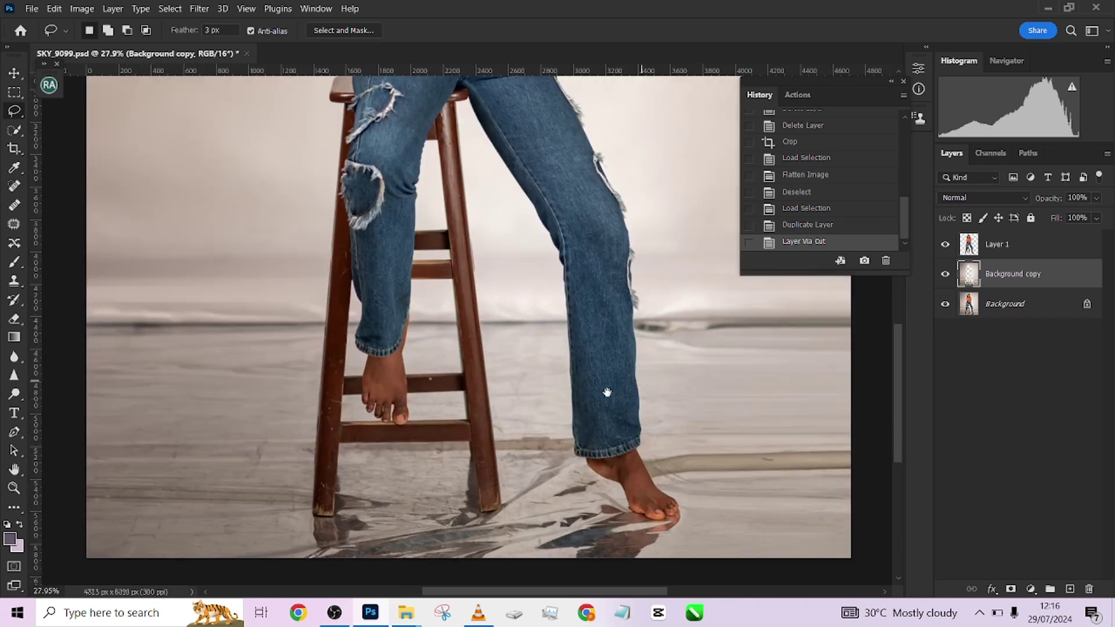
left_click_drag(607, 392, 467, 380)
scroll(420, 392, "left", 5)
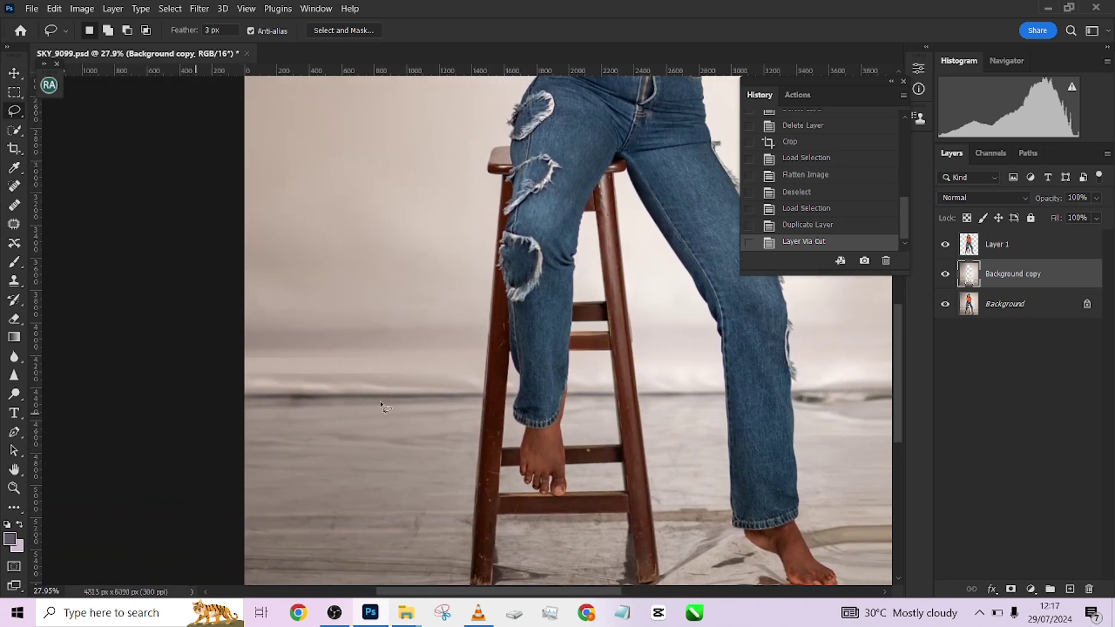
scroll(427, 429, "down", 3)
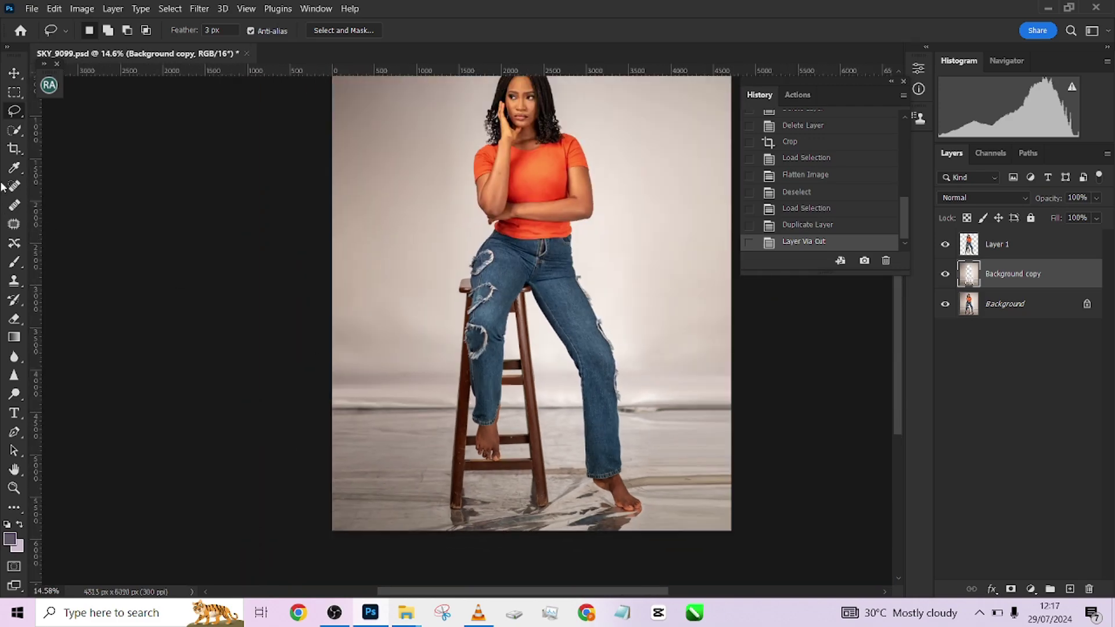
right_click(15, 112)
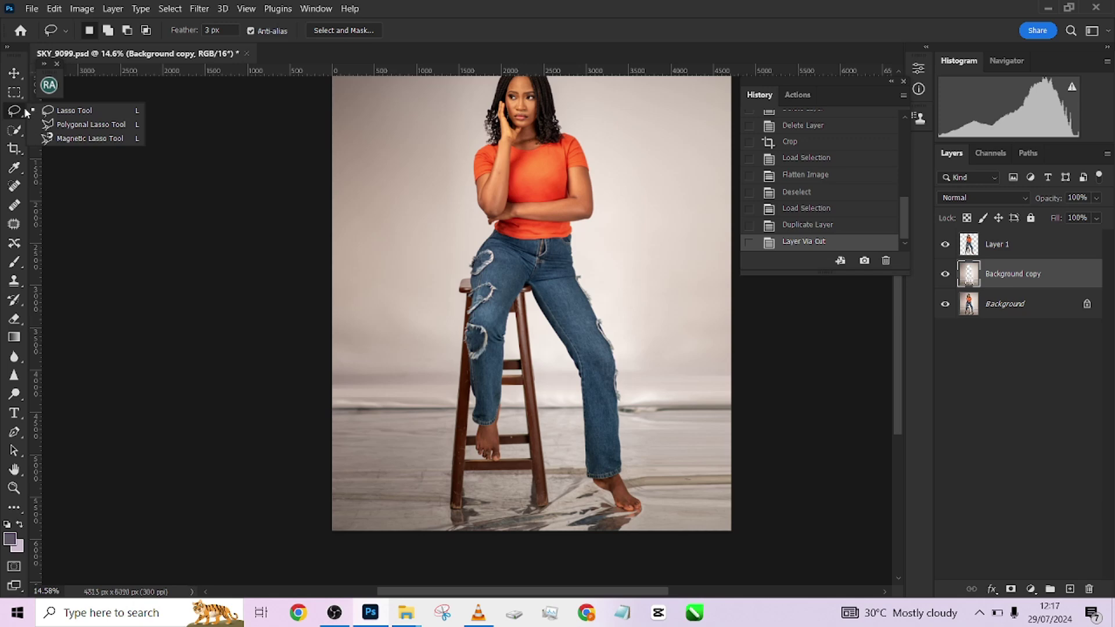
left_click(74, 110)
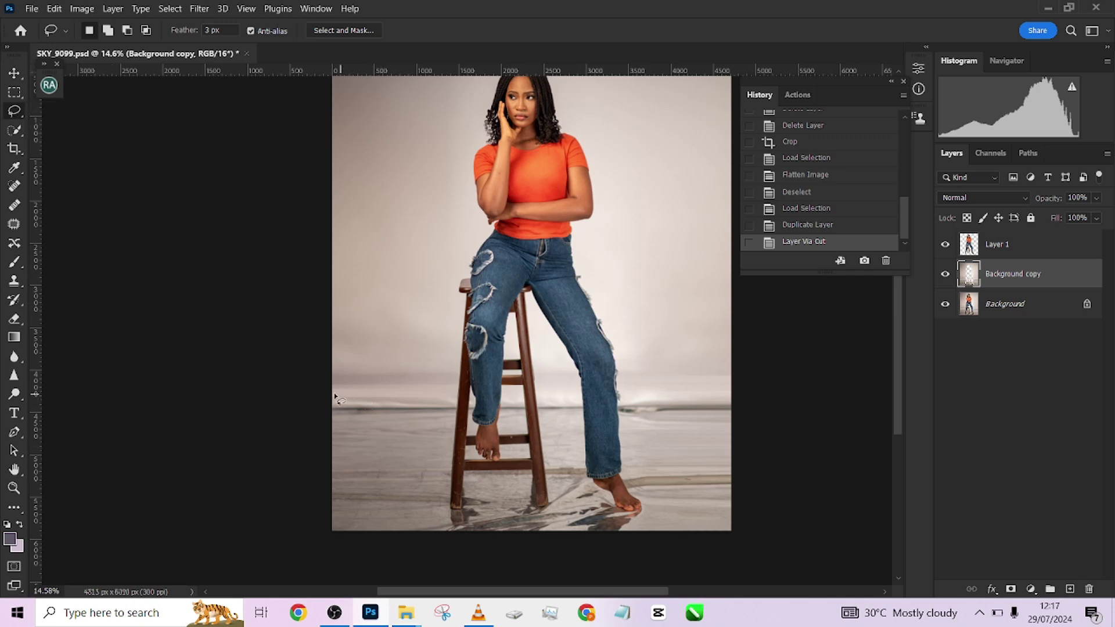
mouse_move(436, 397)
left_mouse_down()
mouse_move(679, 394)
mouse_move(745, 409)
mouse_move(720, 422)
mouse_move(514, 434)
mouse_move(356, 428)
mouse_move(329, 398)
left_mouse_up()
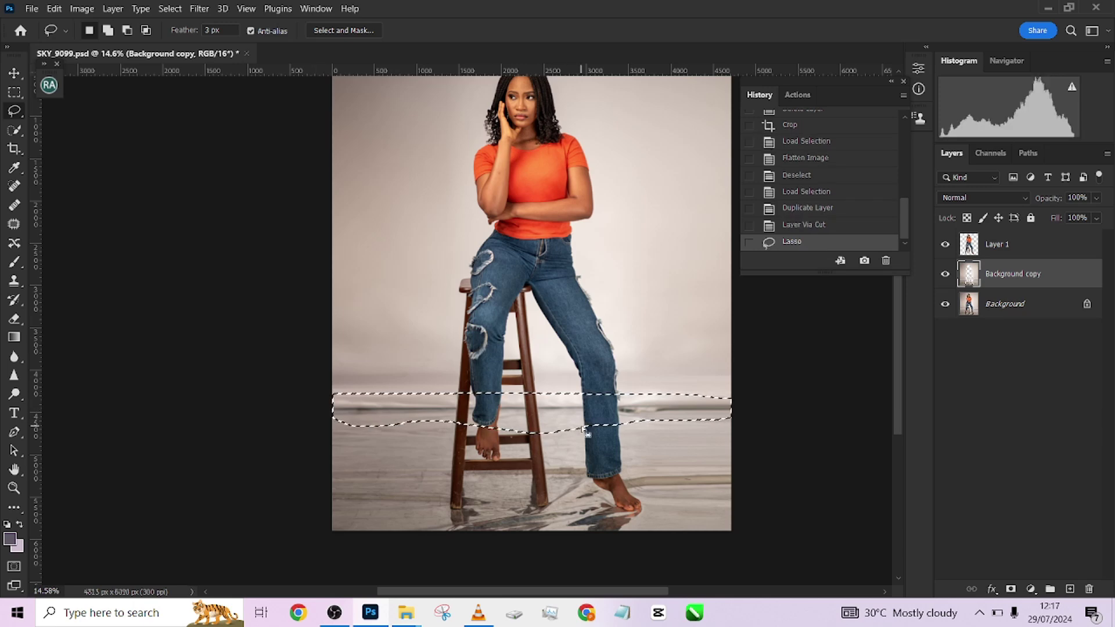
right_click(585, 413)
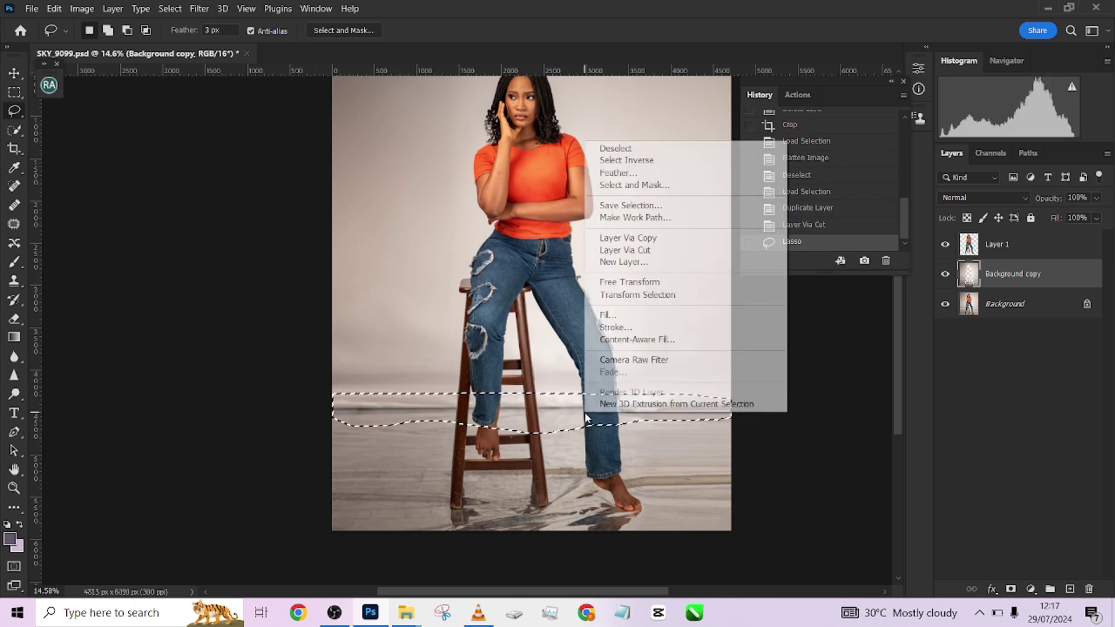
left_click(621, 316)
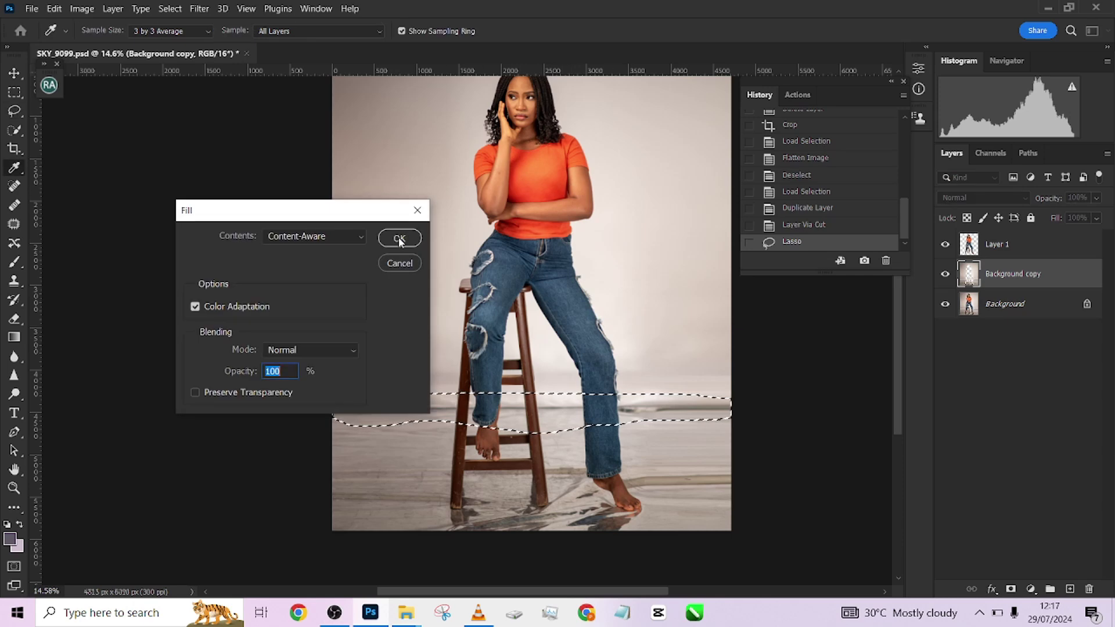
left_click(398, 238)
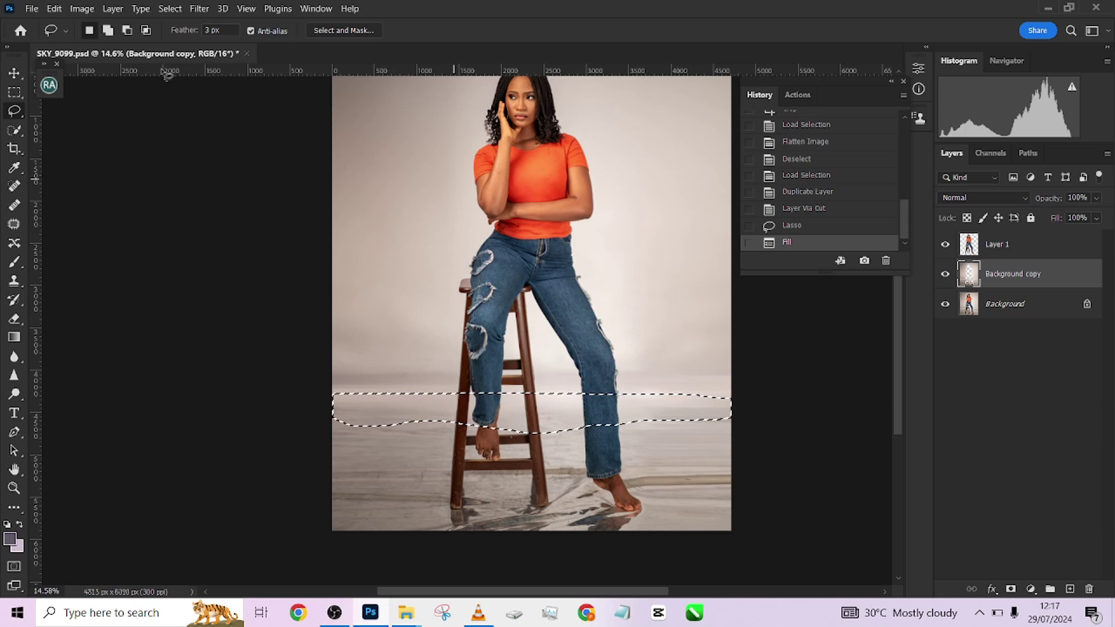
- Apply an 8.0-pixel Gaussian Blur to the seam band and deselect
left_click(199, 9)
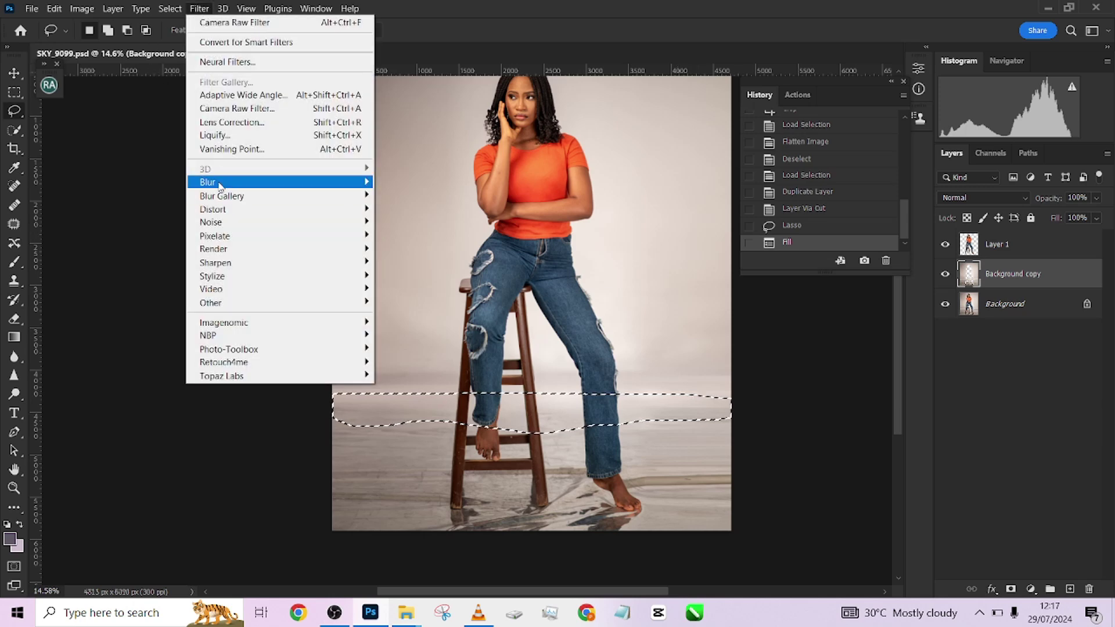
mouse_move(236, 183)
left_click(392, 236)
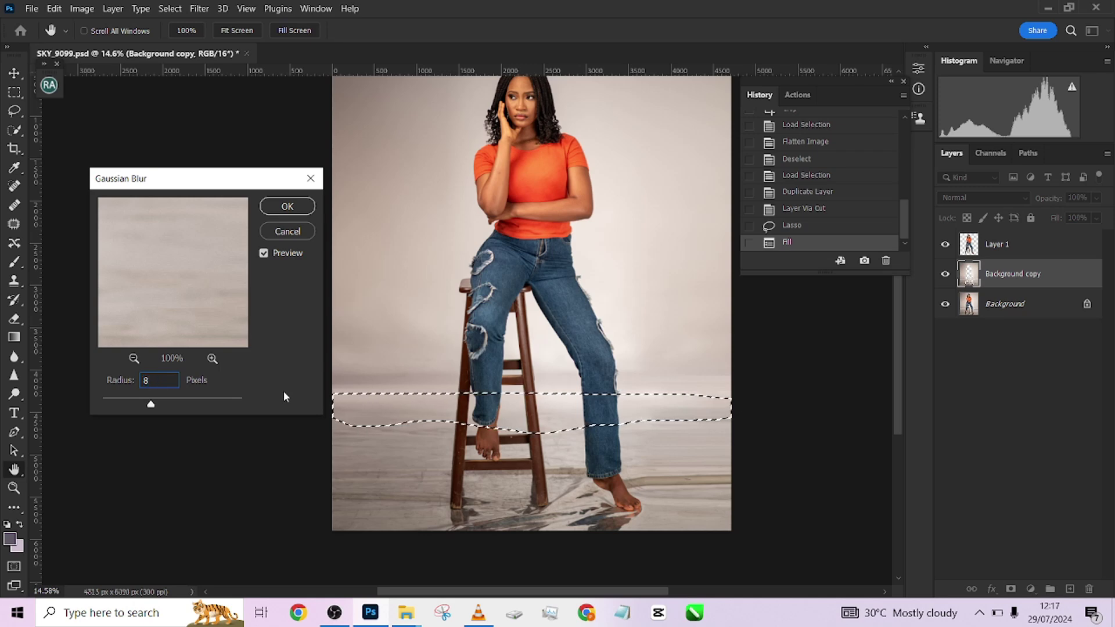
type("8.0")
key("Return")
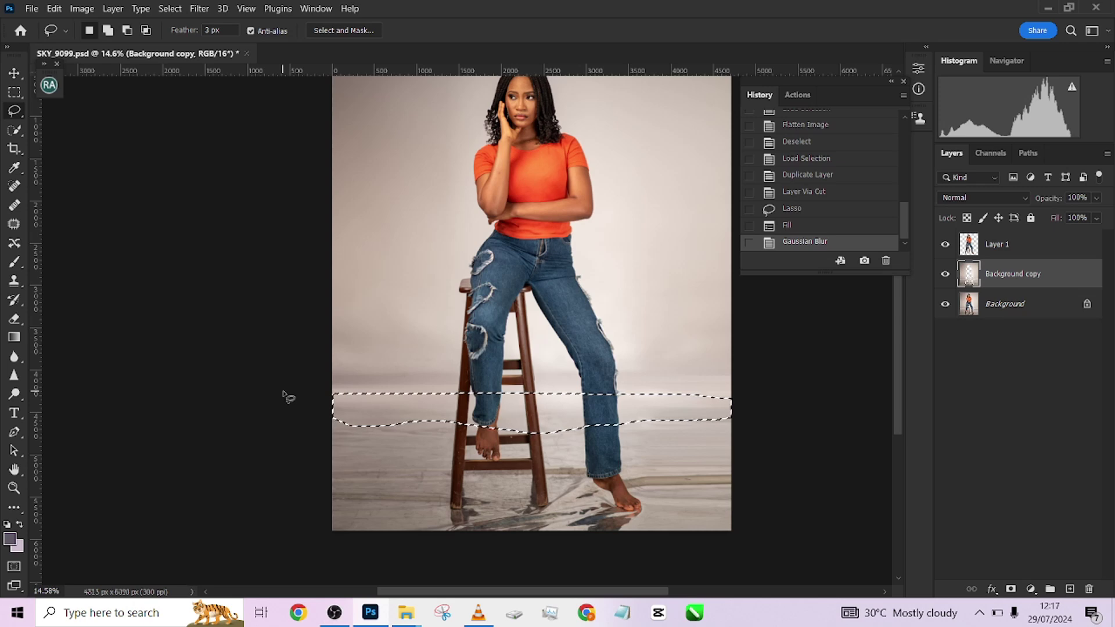
key("ctrl+d")
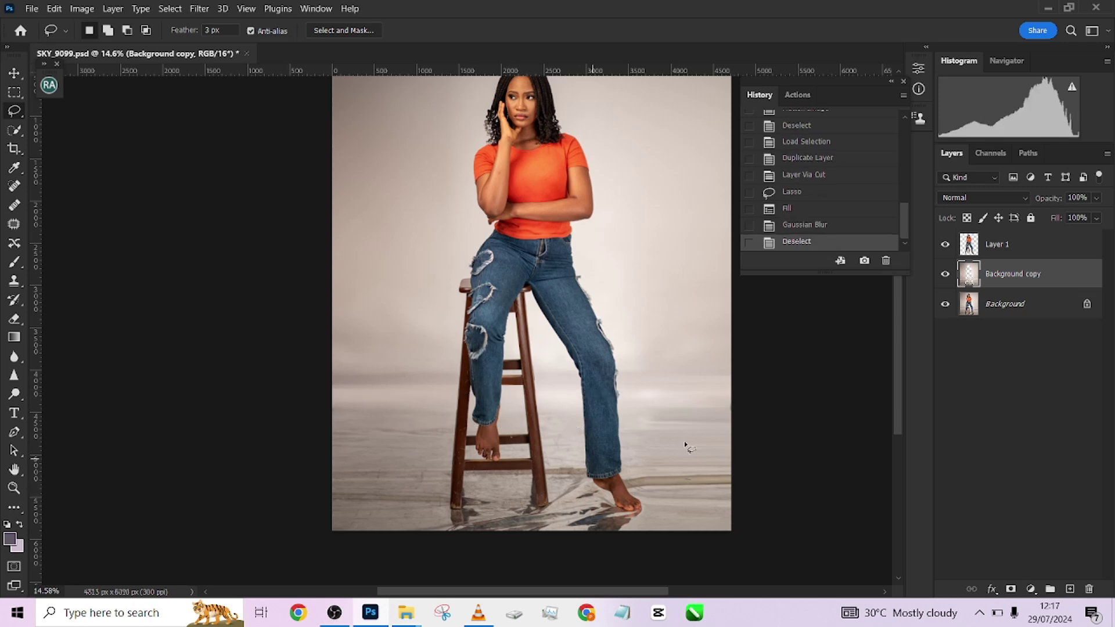
- Patch the first two dark streaks near the lower right trouser leg with clean backdrop
left_click(13, 225)
scroll(615, 388, "up", 5)
left_click_drag(615, 388, 285, 325)
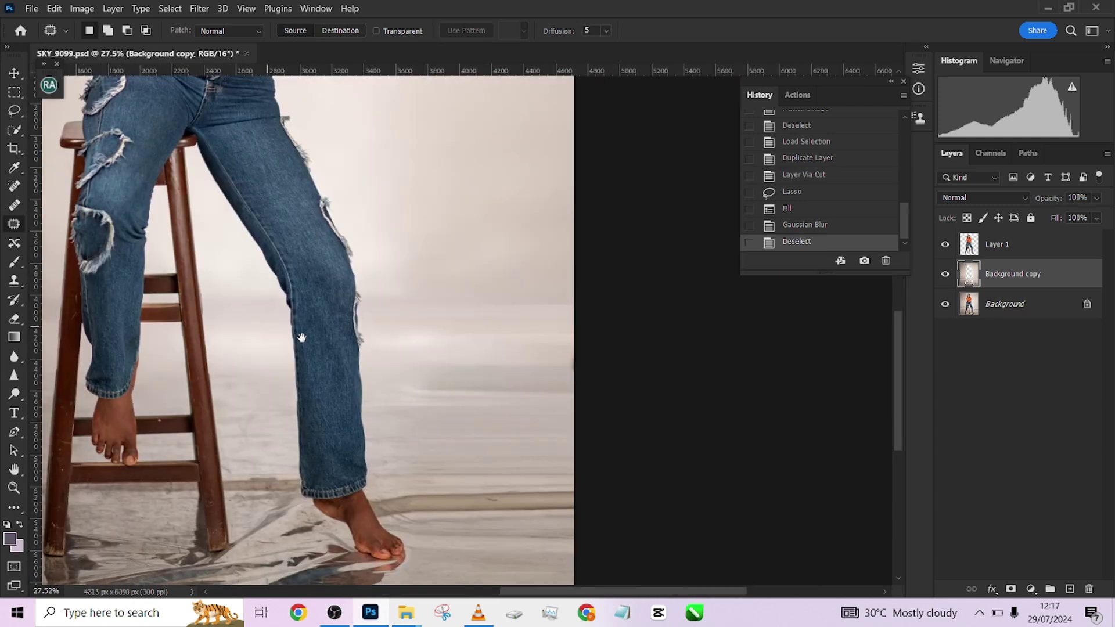
scroll(507, 383, "up", 3)
mouse_move(666, 409)
left_mouse_down()
mouse_move(366, 403)
mouse_move(575, 380)
left_mouse_up()
left_click_drag(491, 423, 487, 451)
left_click(487, 451)
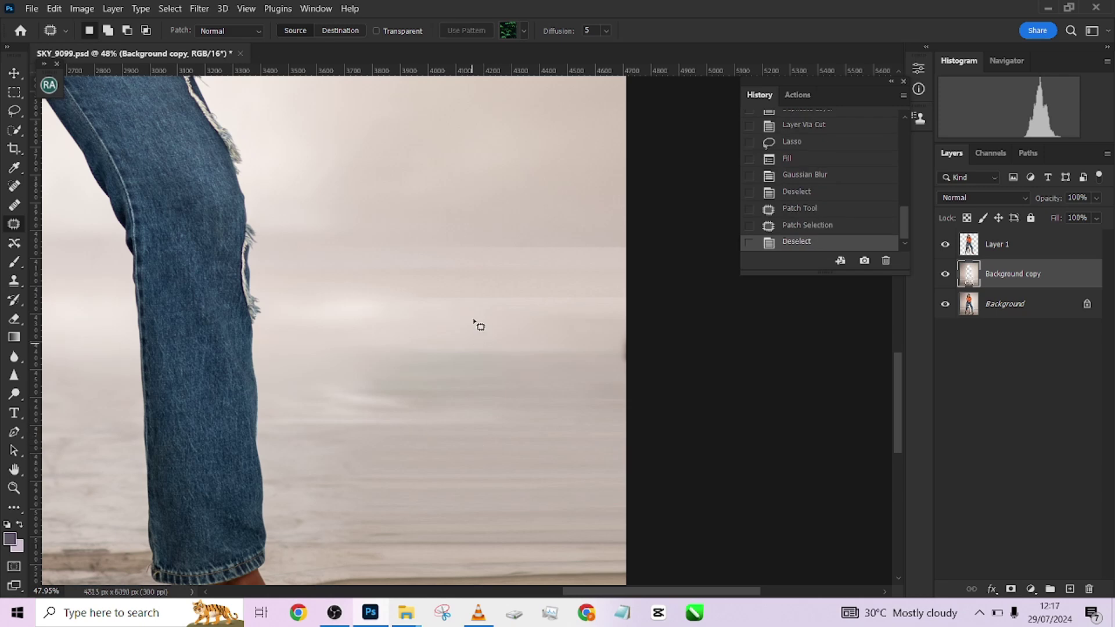
mouse_move(498, 335)
left_mouse_down()
mouse_move(640, 350)
mouse_move(633, 362)
mouse_move(519, 377)
mouse_move(378, 355)
left_mouse_up()
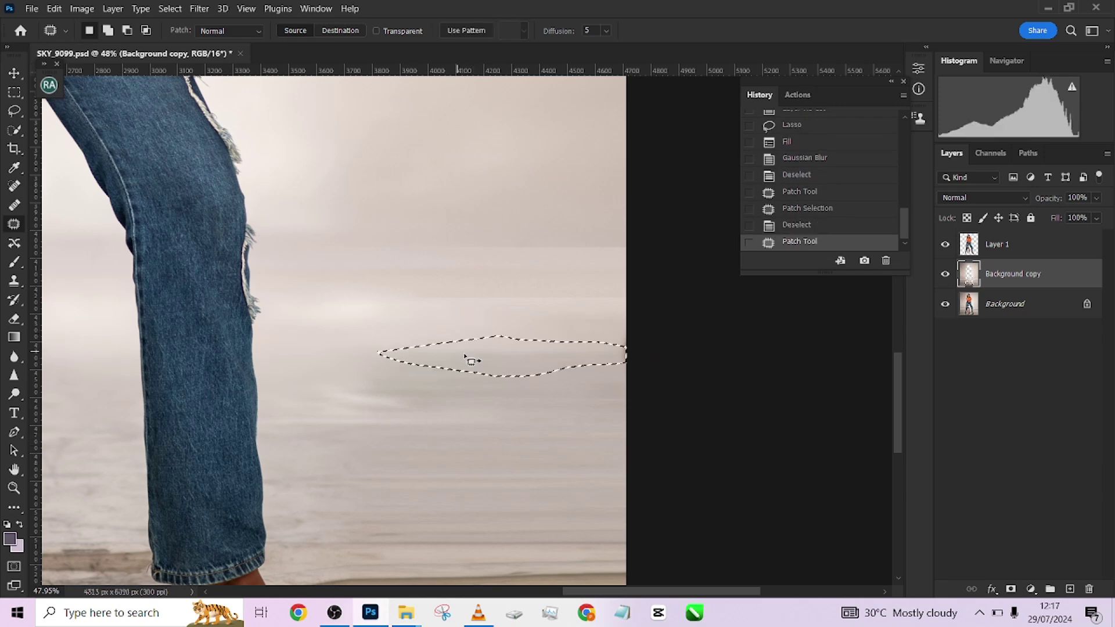
left_click_drag(468, 358, 468, 331)
key("ctrl+d")
- Patch further backdrop streaks, redoing one patch from a nearby clean area
mouse_move(488, 286)
left_mouse_down()
mouse_move(590, 296)
mouse_move(497, 311)
mouse_move(415, 296)
mouse_move(468, 309)
mouse_move(448, 259)
mouse_move(652, 274)
mouse_move(490, 284)
mouse_move(355, 263)
left_mouse_up()
key("ctrl+d")
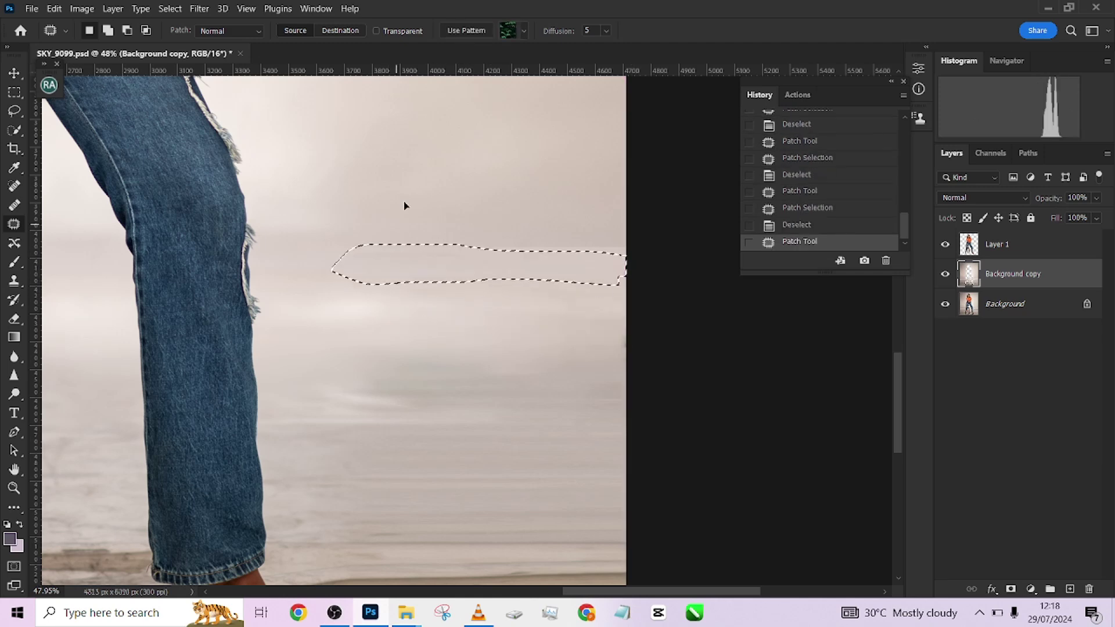
left_click_drag(465, 272, 465, 216)
key("ctrl+d")
key("ctrl+z")
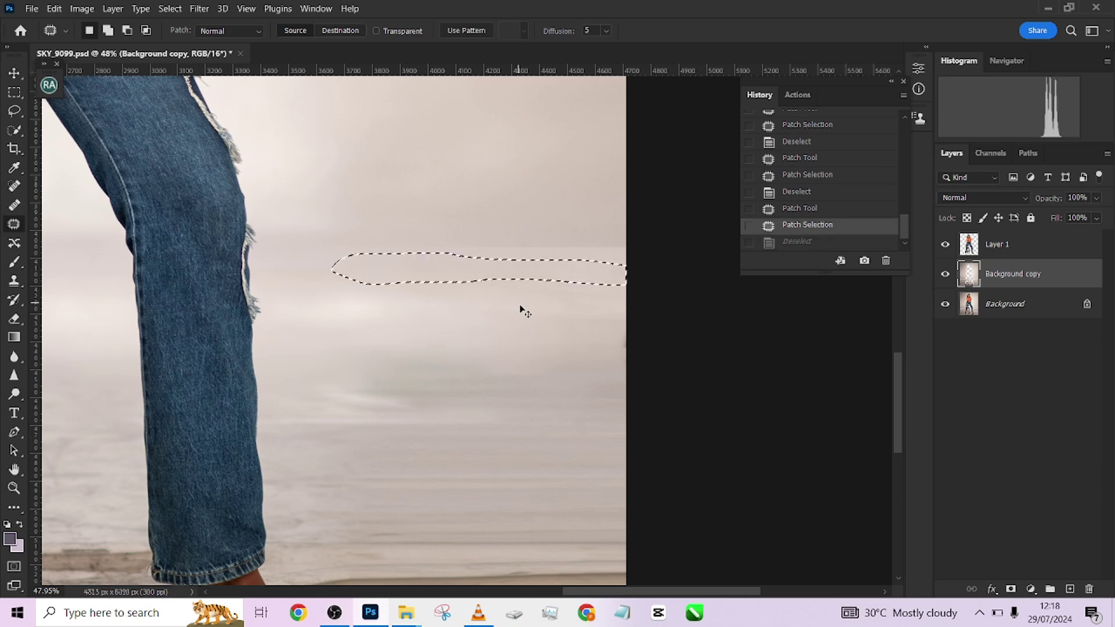
key("ctrl+z")
mouse_move(524, 273)
left_mouse_down()
mouse_move(523, 305)
mouse_move(528, 281)
left_mouse_up()
key("ctrl+d")
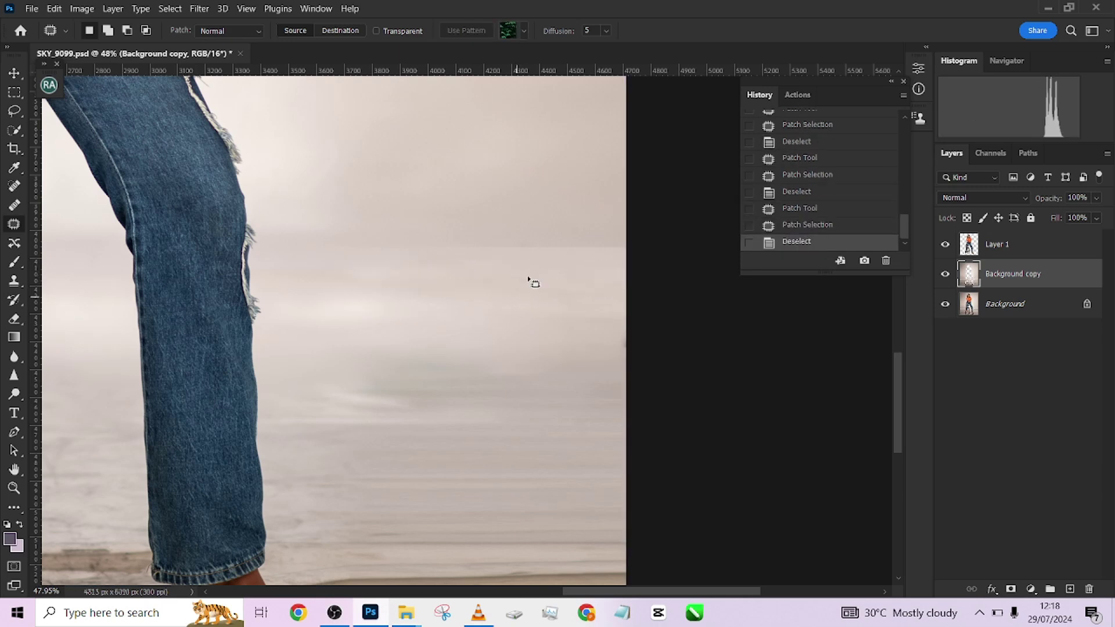
mouse_move(657, 255)
left_mouse_down()
mouse_move(469, 253)
mouse_move(525, 251)
mouse_move(574, 351)
left_mouse_up()
key("ctrl+d")
- Patch a streak near the left edge and clear the selection
scroll(374, 368, "left", 10)
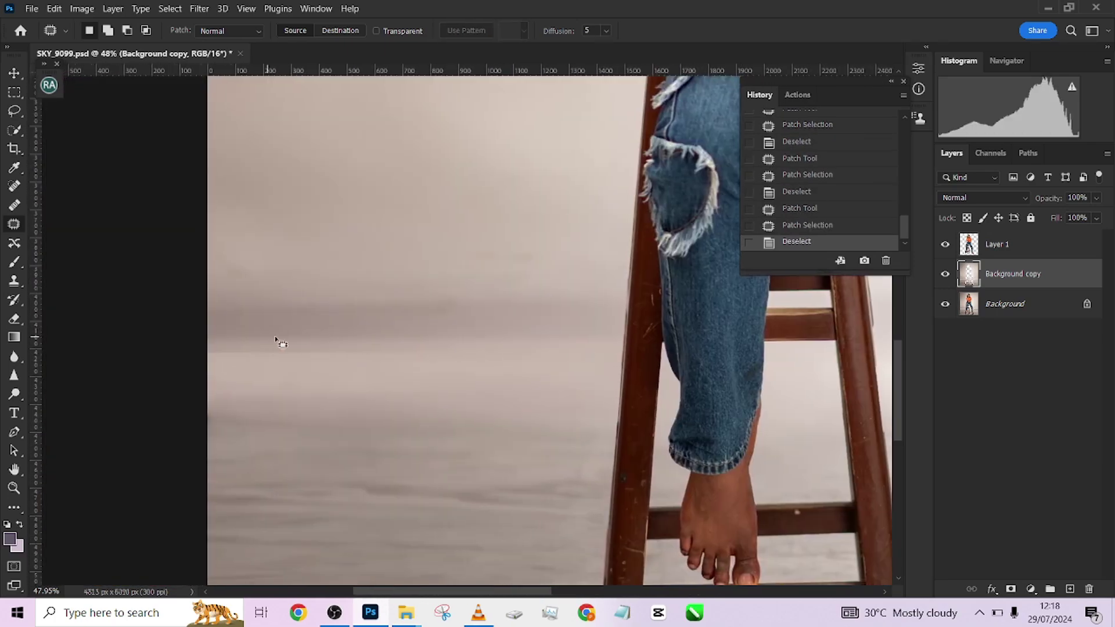
mouse_move(275, 339)
left_mouse_down()
mouse_move(403, 343)
mouse_move(364, 364)
mouse_move(181, 373)
mouse_move(239, 349)
mouse_move(219, 384)
mouse_move(256, 392)
mouse_move(210, 411)
mouse_move(286, 385)
left_mouse_up()
key("ctrl+d")
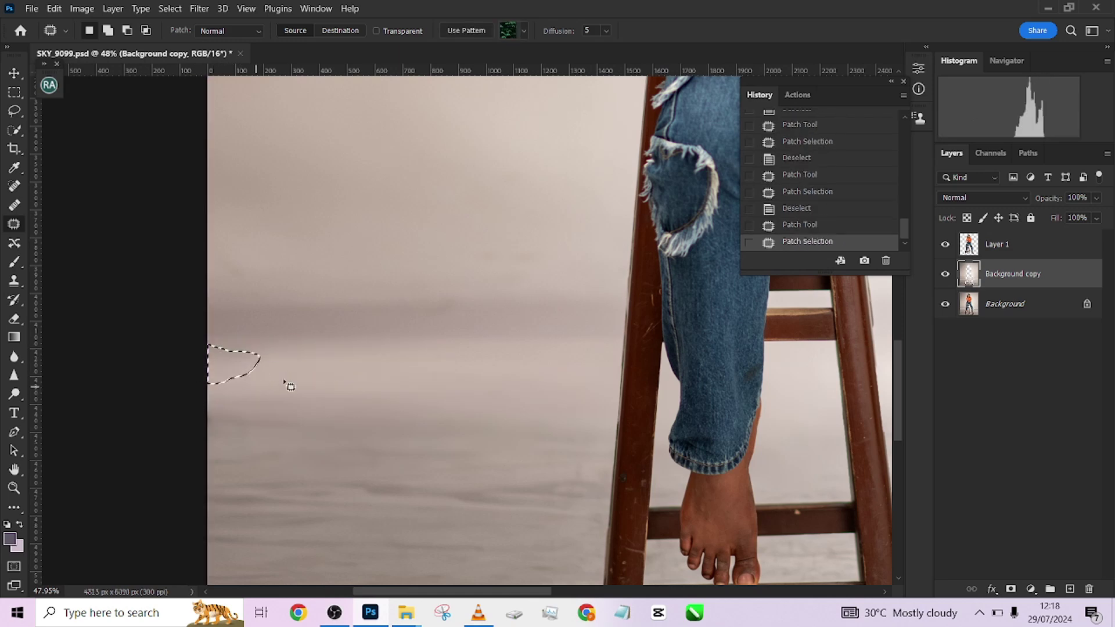
key("ctrl+d")
scroll(296, 377, "down", 8)
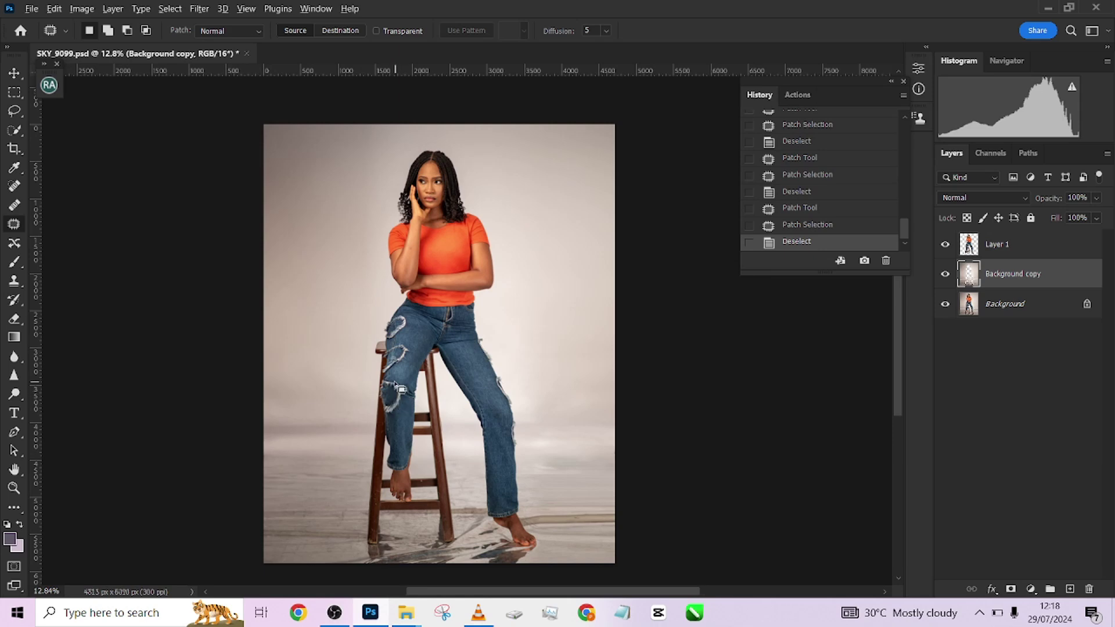
scroll(404, 398, "up", 5)
- With a 443 px Mixer Brush, blend the backdrop left of the stool and right of the jeans
left_click_drag(339, 405, 588, 331)
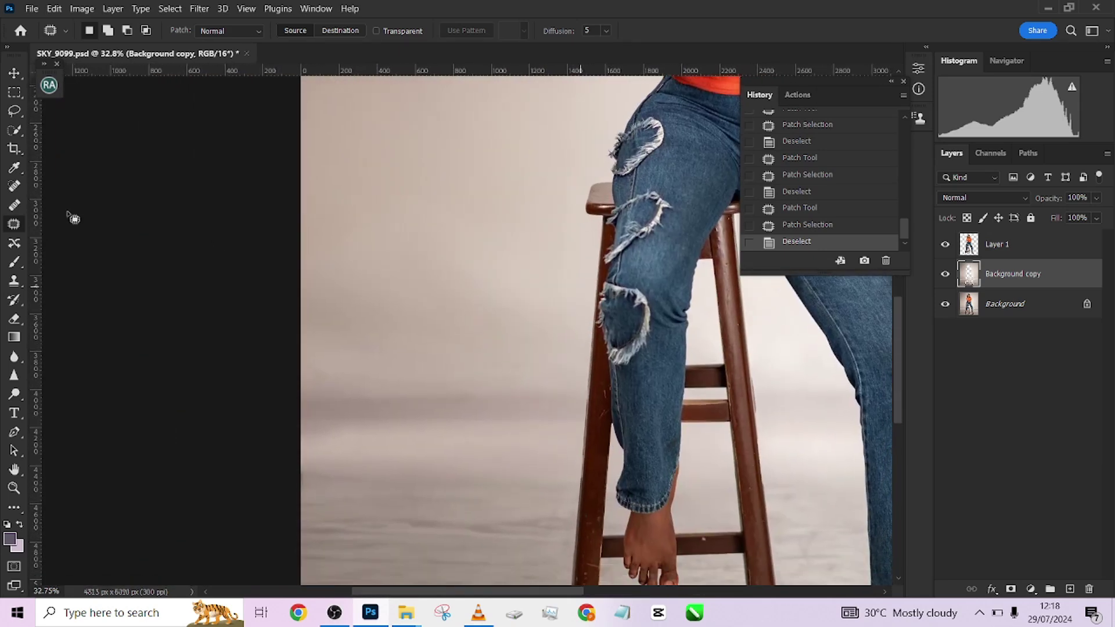
left_click(14, 508)
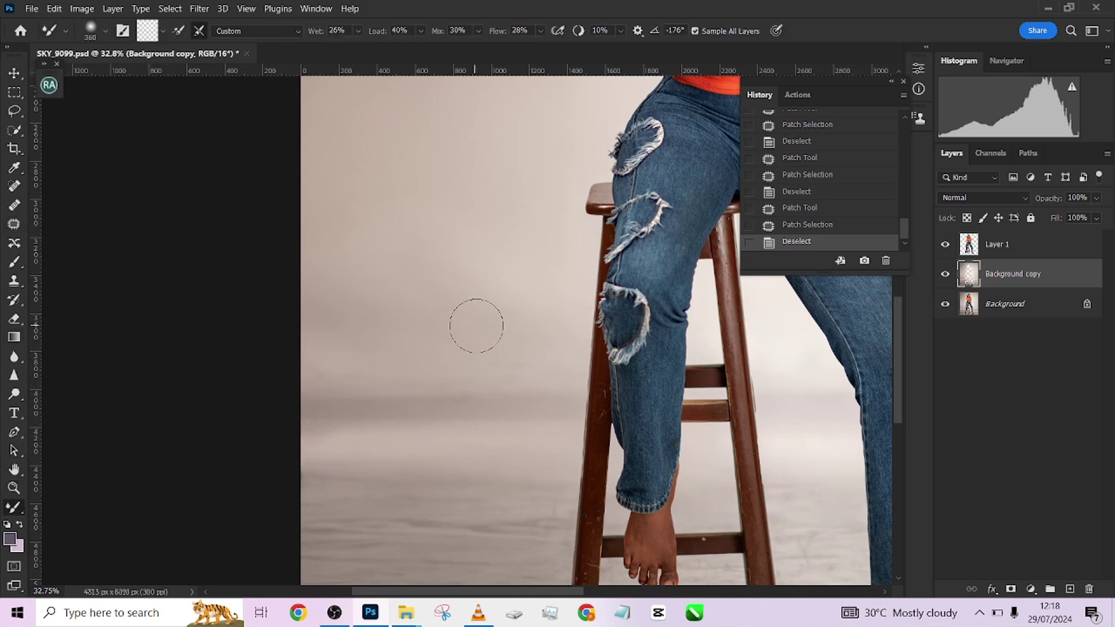
left_click_drag(415, 386, 420, 386)
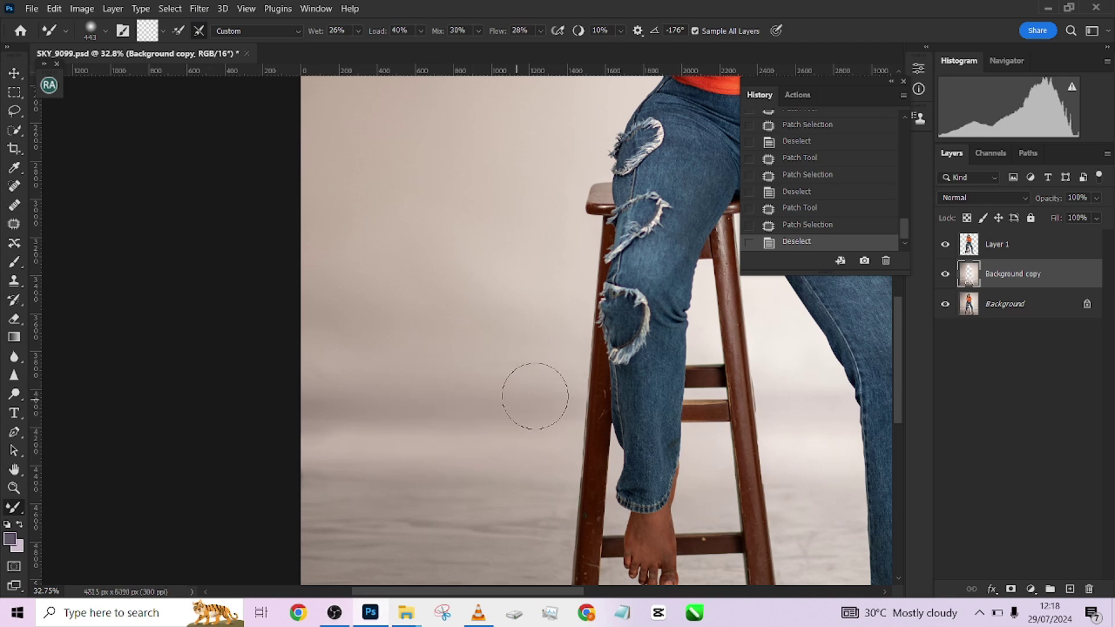
mouse_move(535, 396)
left_mouse_down()
mouse_move(354, 398)
mouse_move(381, 403)
mouse_move(276, 388)
left_mouse_up()
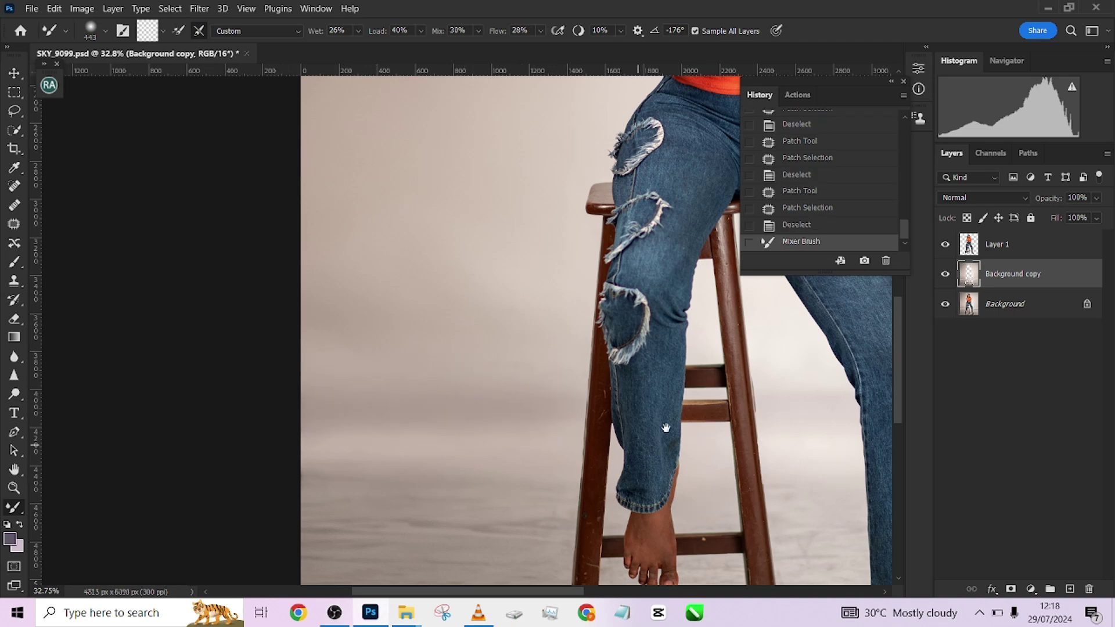
left_click_drag(666, 428, 224, 401)
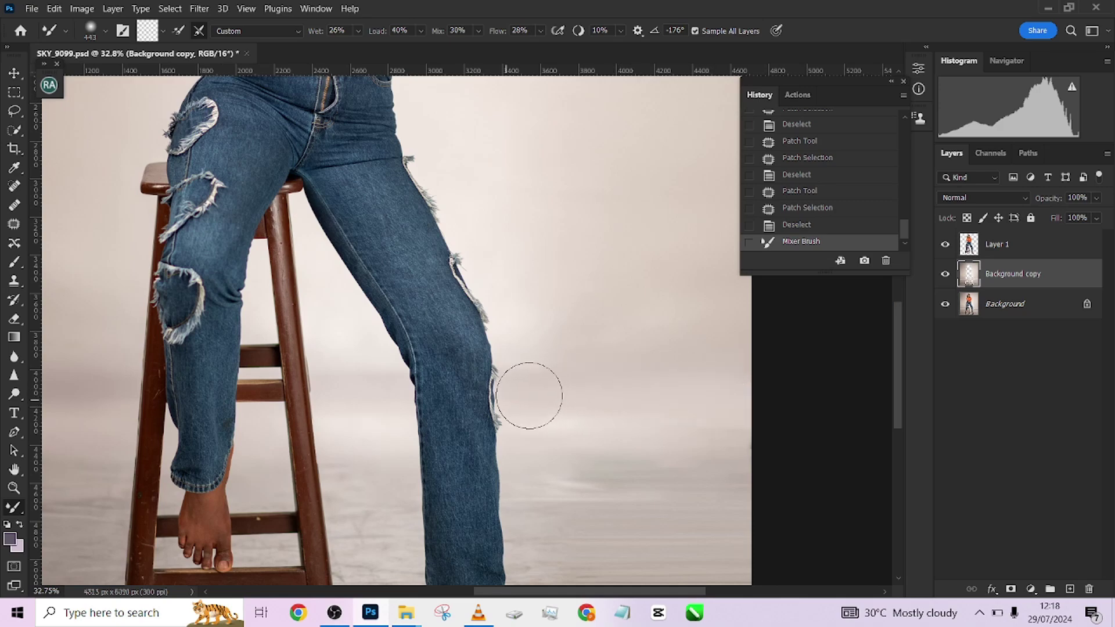
left_click_drag(528, 395, 637, 413)
scroll(638, 424, "down", 5)
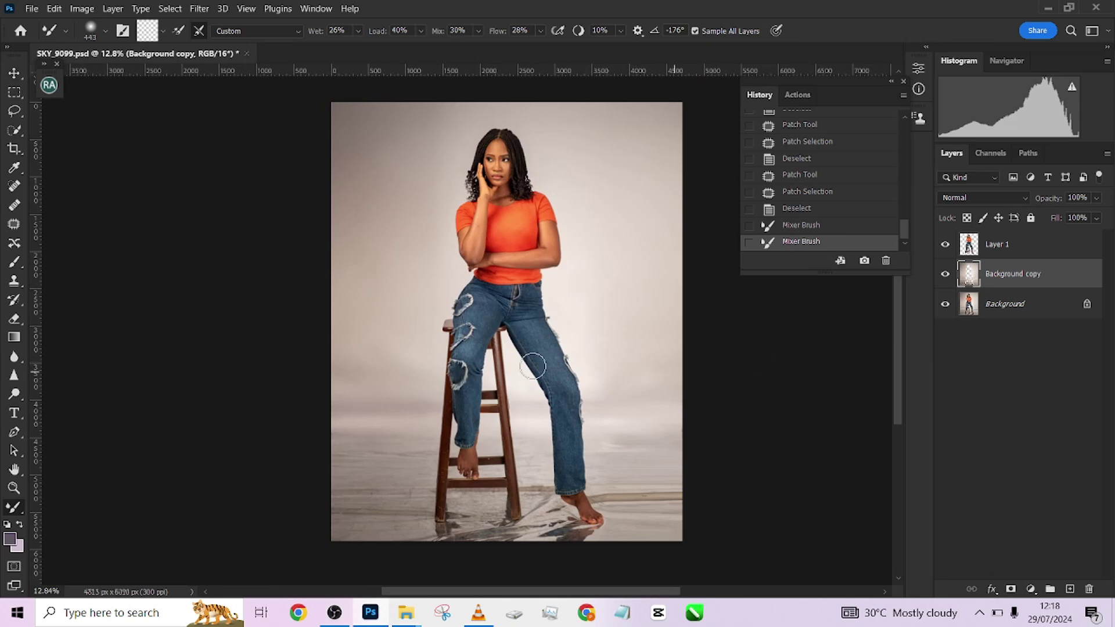
scroll(515, 339, "down", 1)
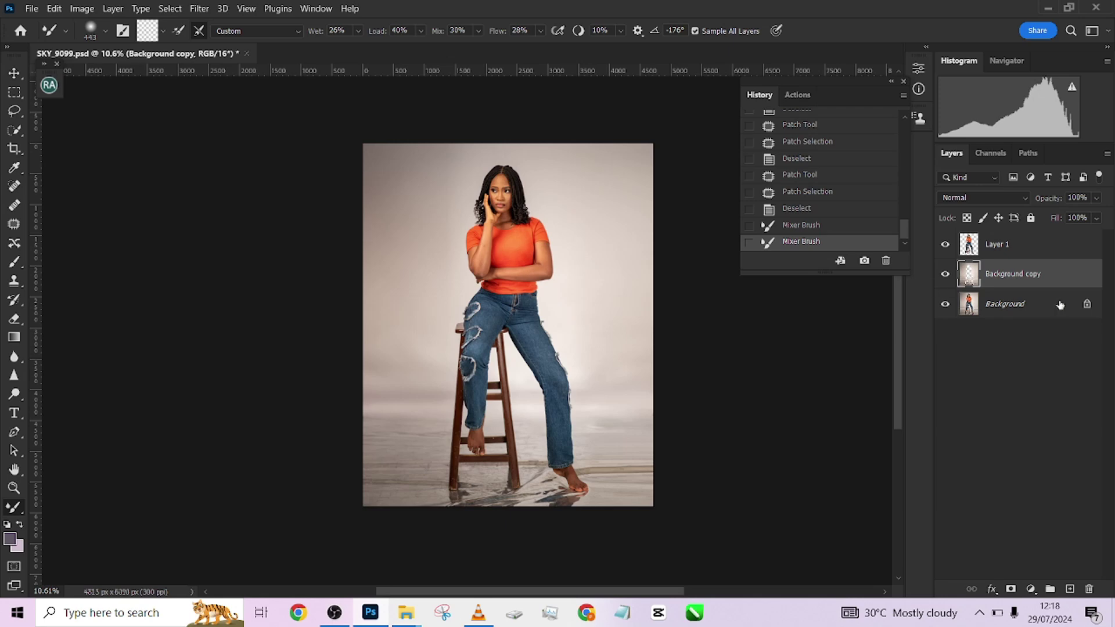
- Create Color Fill 1 with saturation drained to neutral grey hex 787878
left_click(1031, 589)
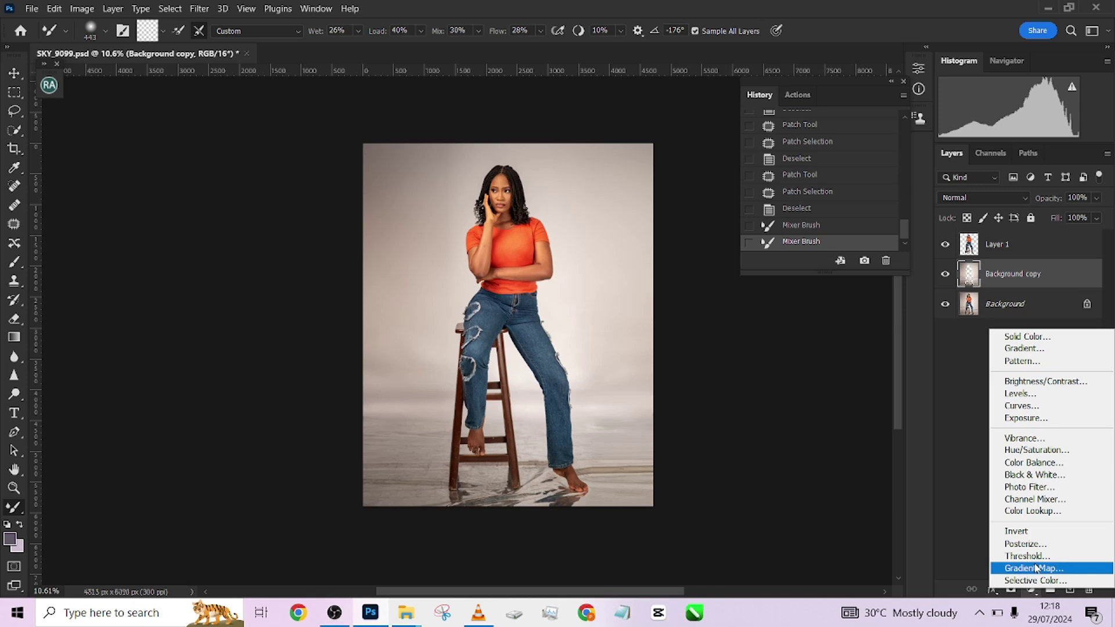
left_click(1017, 341)
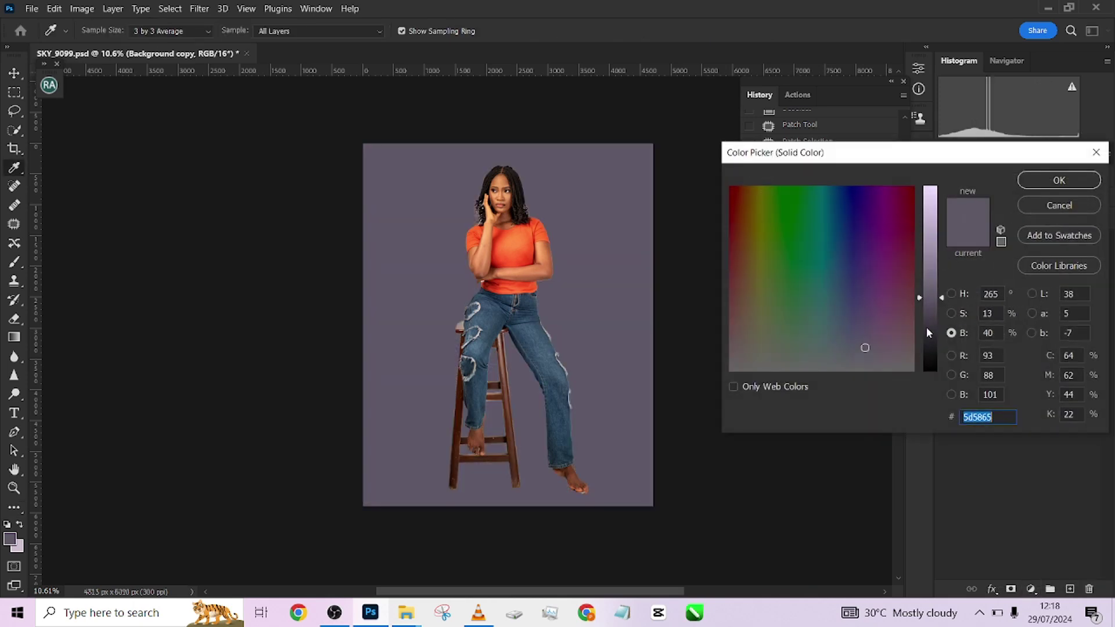
left_click(952, 295)
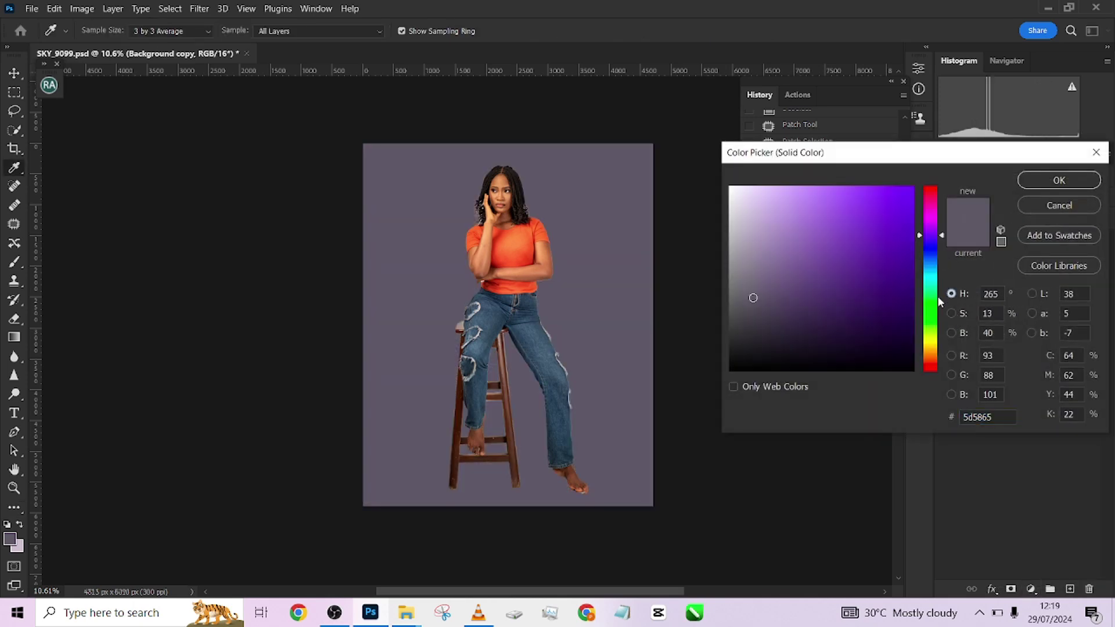
left_click_drag(726, 284, 728, 284)
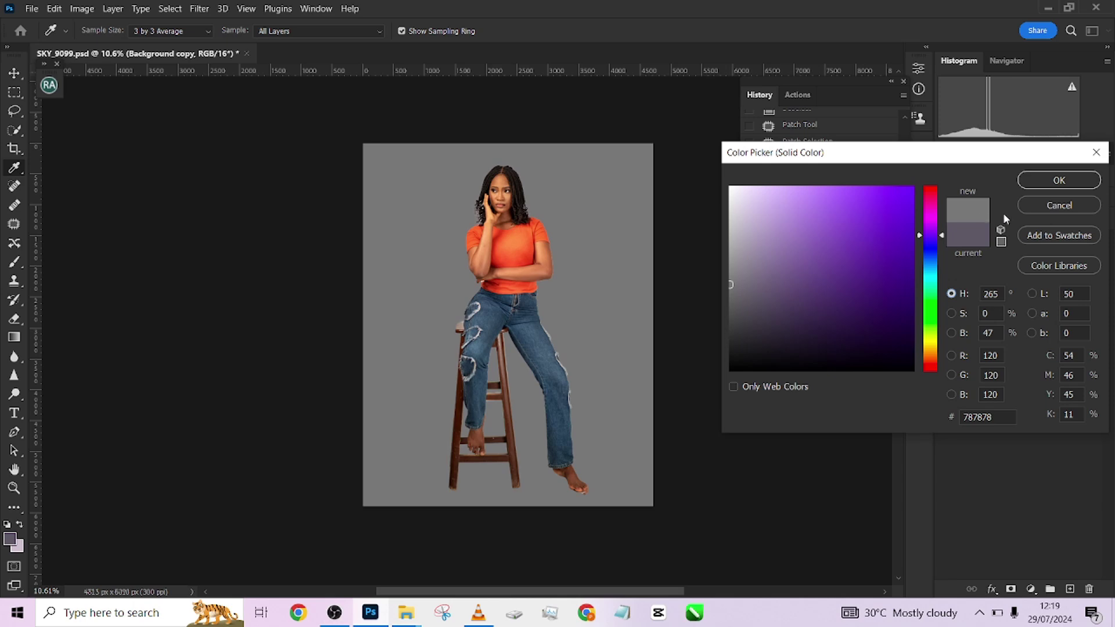
left_click(1059, 180)
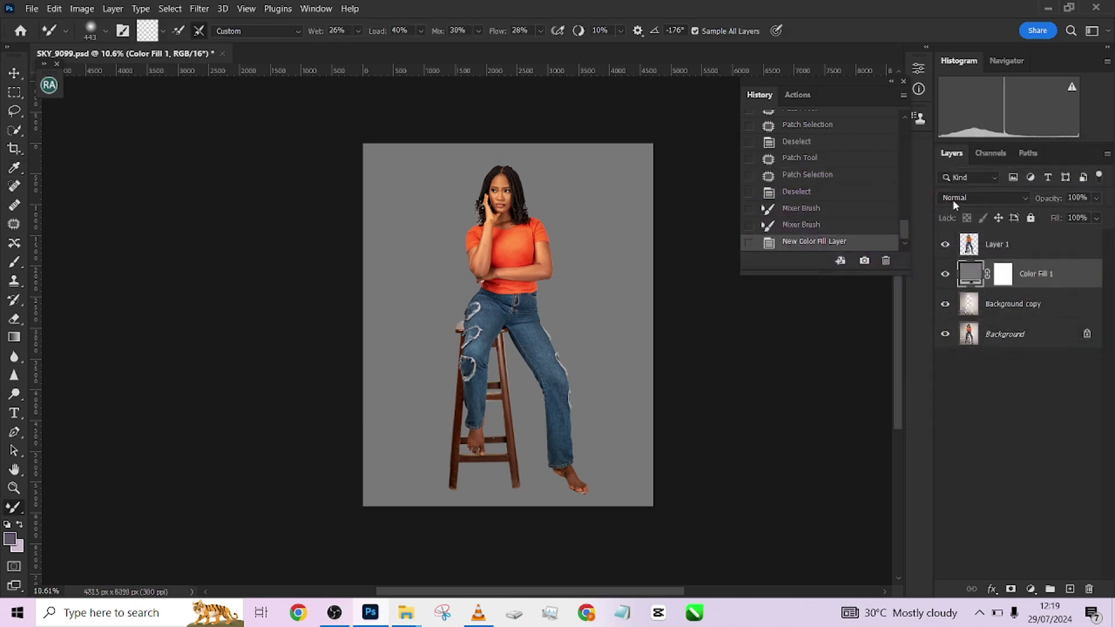
- Switch Color Fill 1 to Color blend mode, then hide it and select Background copy
left_click(954, 199)
left_click(964, 542)
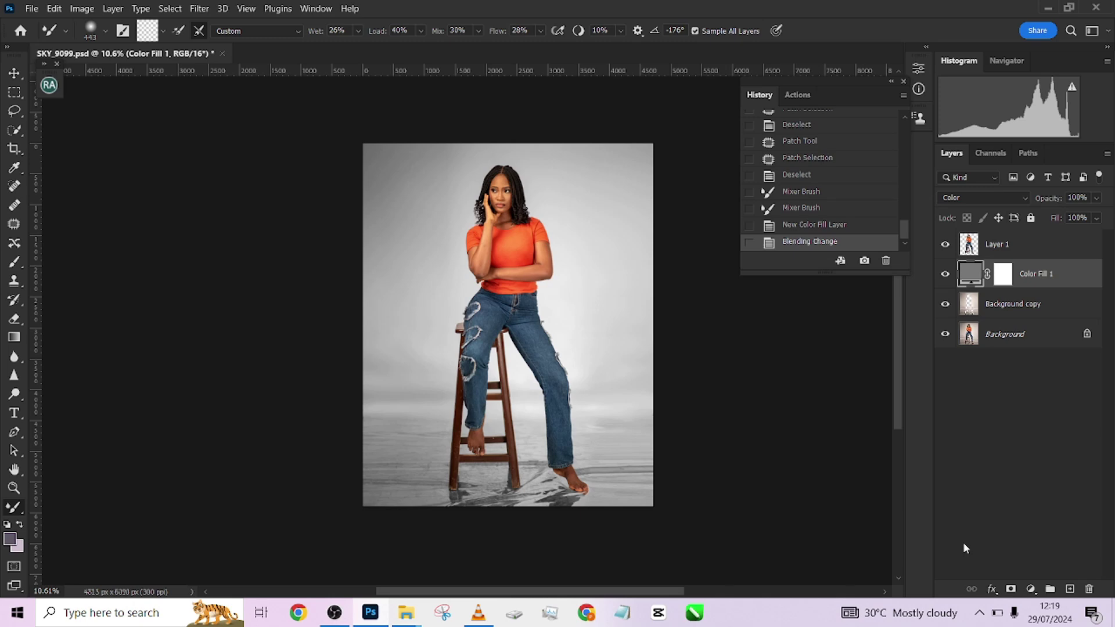
left_click(944, 277)
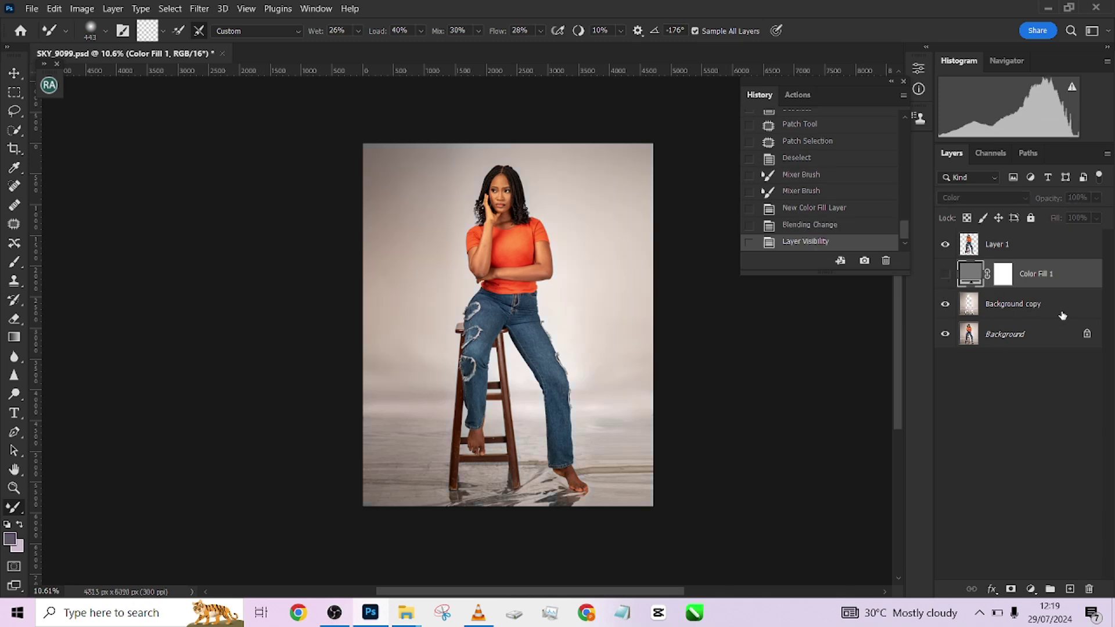
left_click(1062, 314)
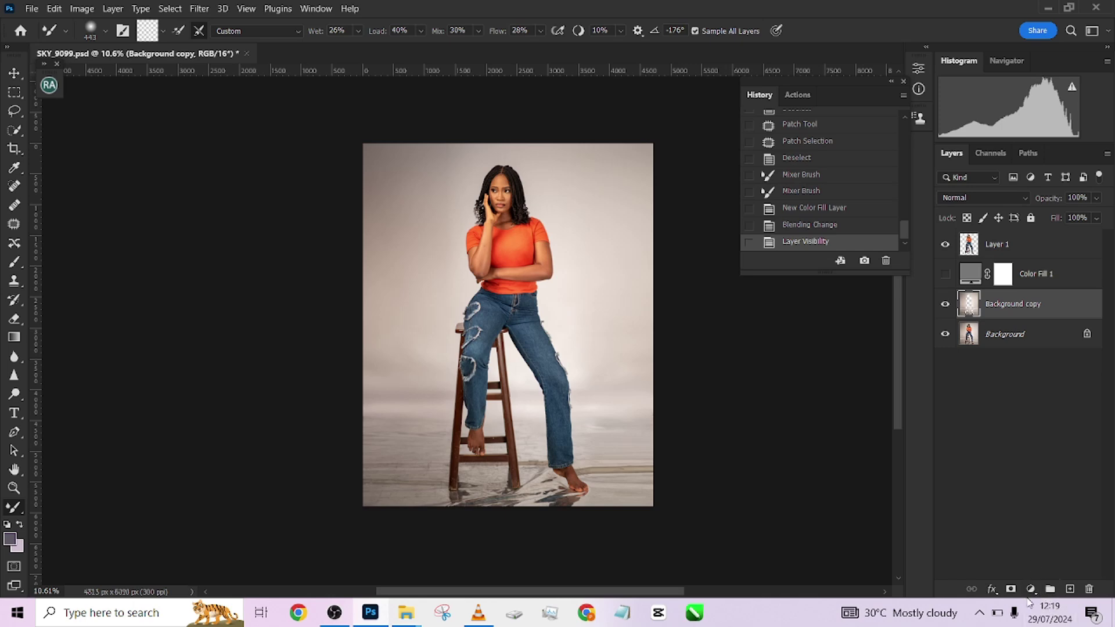
- Add a Black & White adjustment layer and select Color Fill 1
left_click(1031, 589)
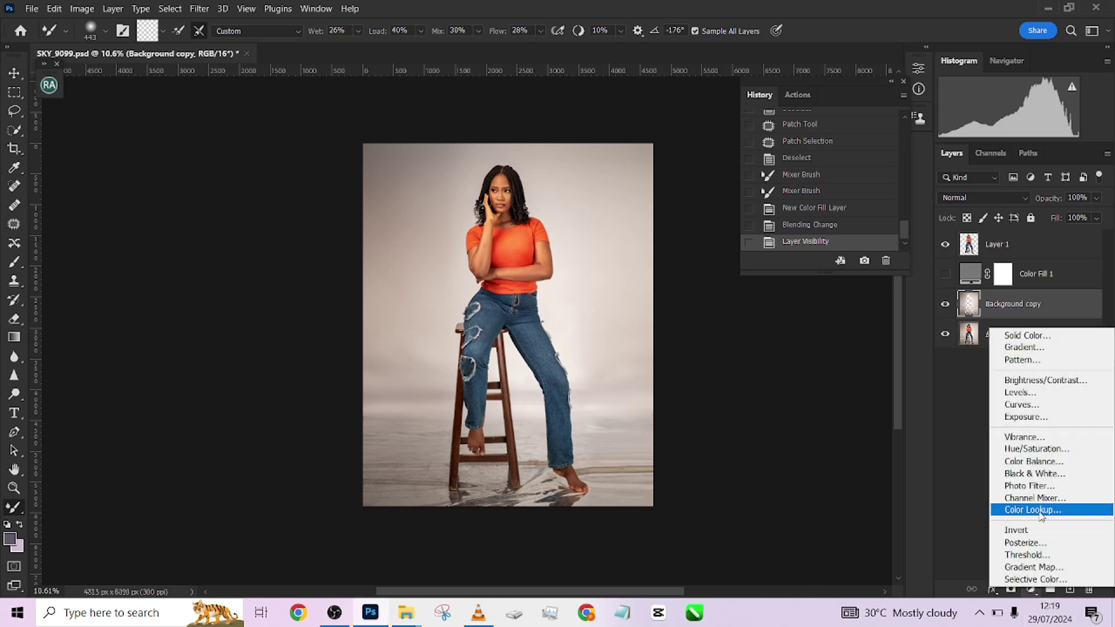
left_click(1034, 473)
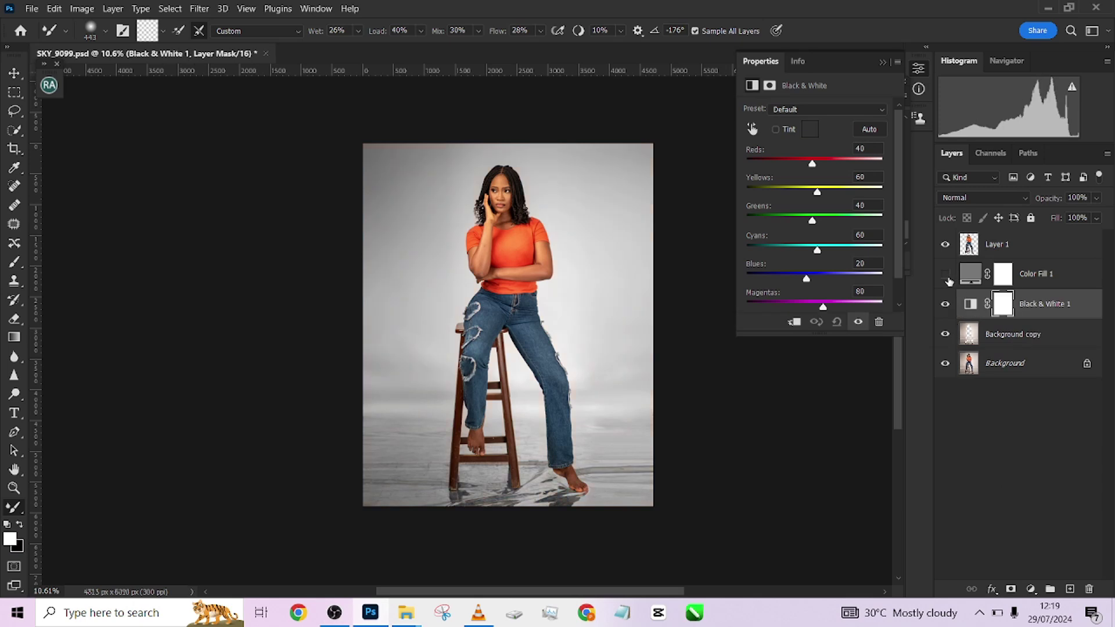
left_click(970, 276)
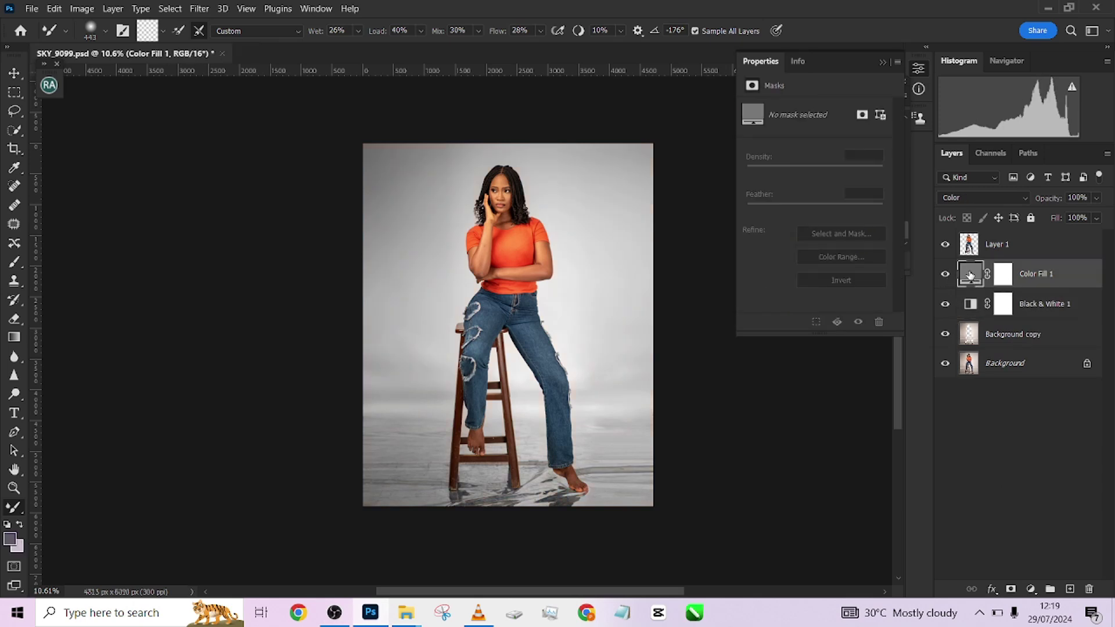
- Change Color Fill 1 to bright cyan 5ad0e5 and hide Black & White 1
double_click(971, 277)
left_click(888, 249)
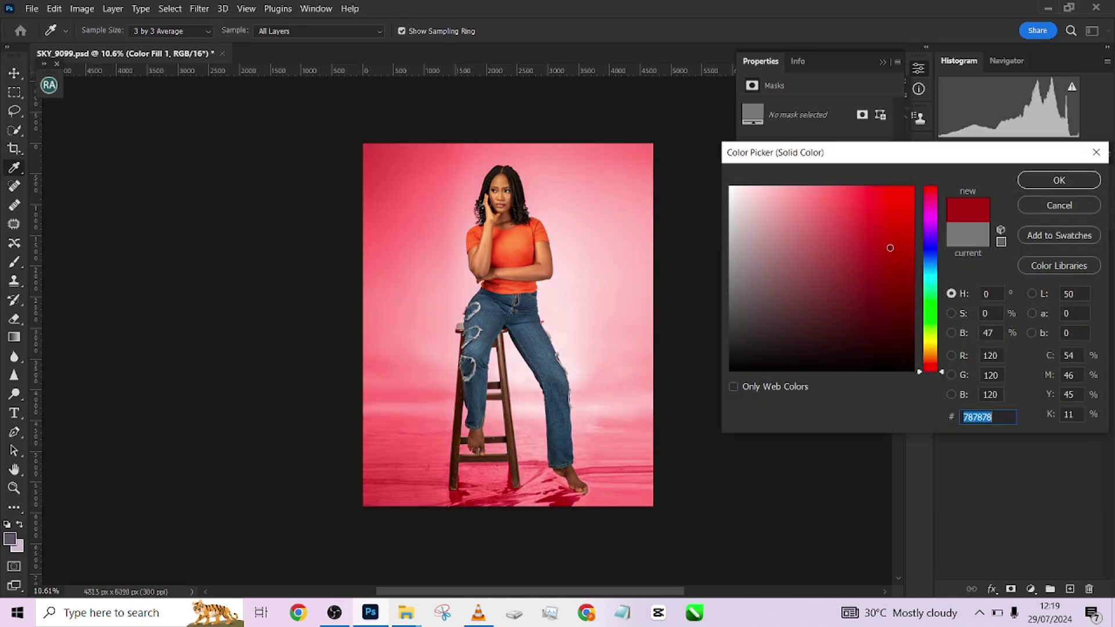
left_click(846, 207)
left_click(935, 275)
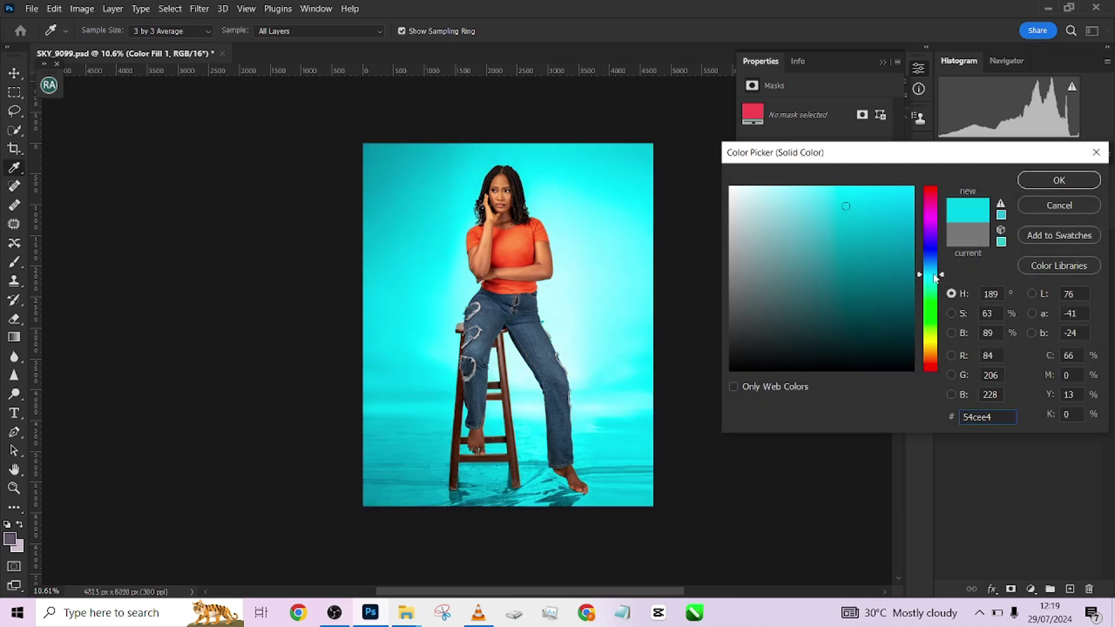
left_click(812, 247)
left_click_drag(824, 204, 842, 205)
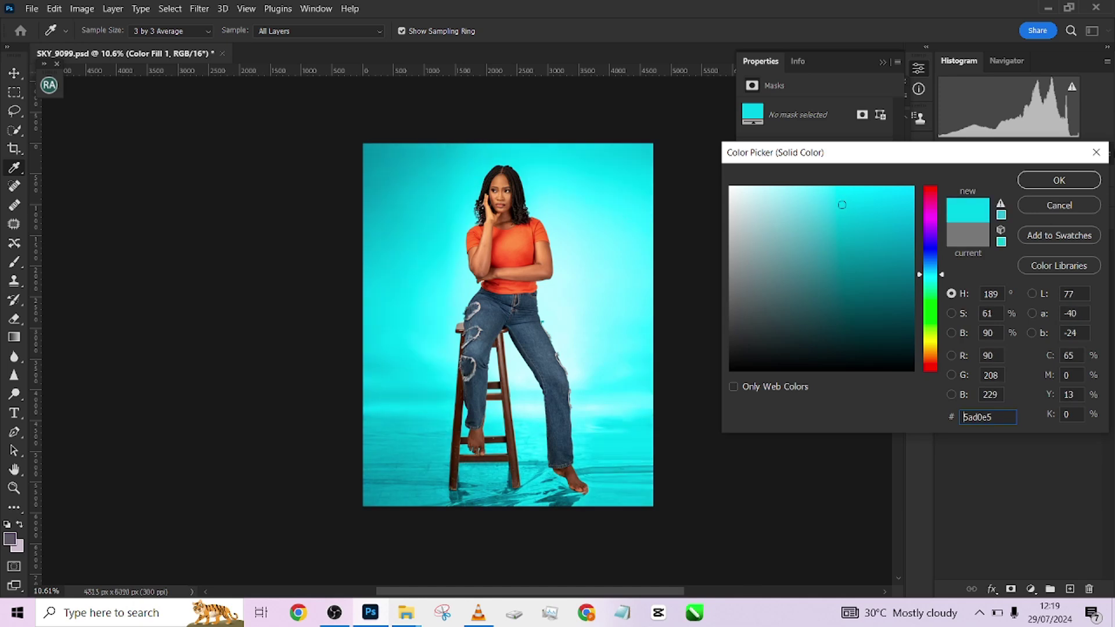
left_click(1060, 180)
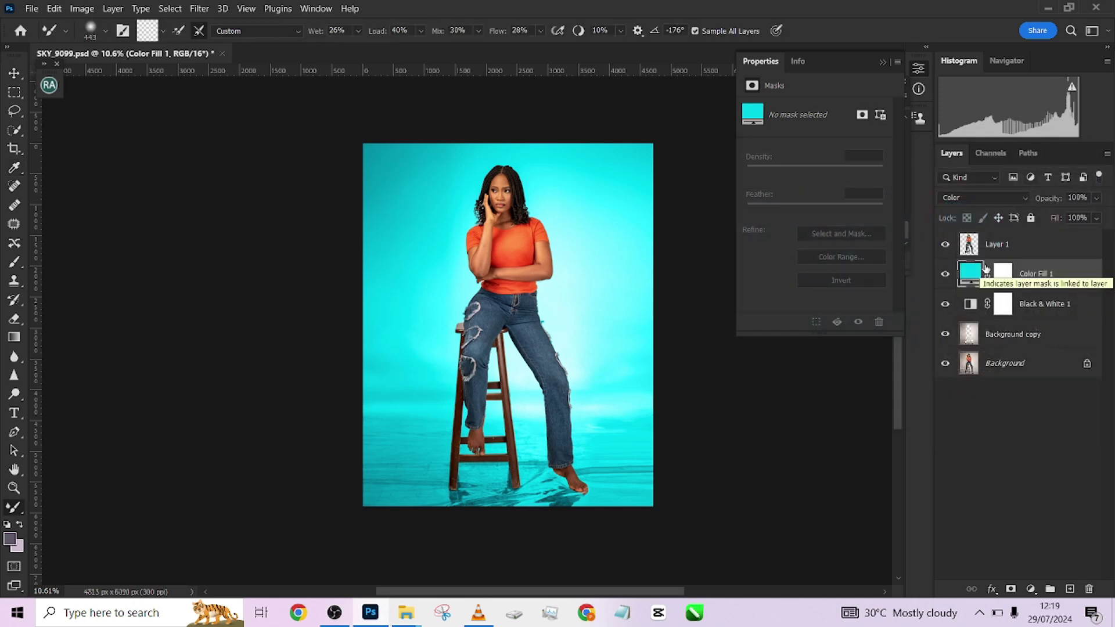
left_click(946, 305)
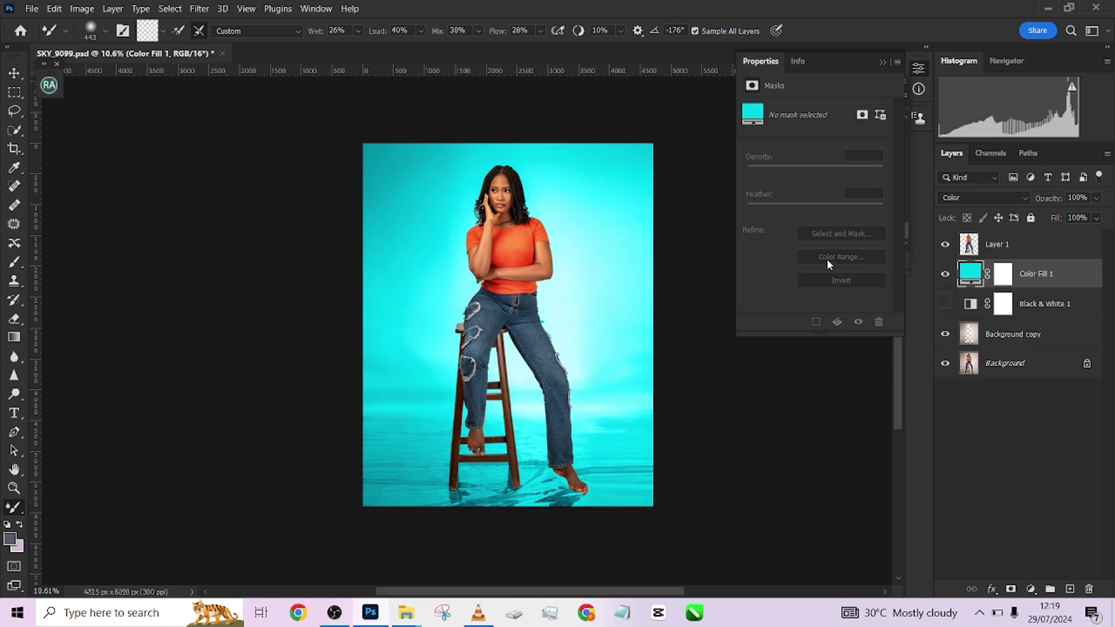
- Toggle Black & White 1 on and off repeatedly to compare the photo with and without it
left_click(945, 304)
left_click(945, 305)
left_click(945, 308)
left_click(944, 308)
left_click(945, 307)
left_click(945, 308)
left_click(946, 309)
left_click(946, 308)
left_click(944, 307)
left_click(944, 307)
left_click(944, 307)
- Preview Black & White 1 without the cyan fill, then delete the Black & White 1 layer
left_click(944, 275)
left_click(945, 306)
left_click(946, 275)
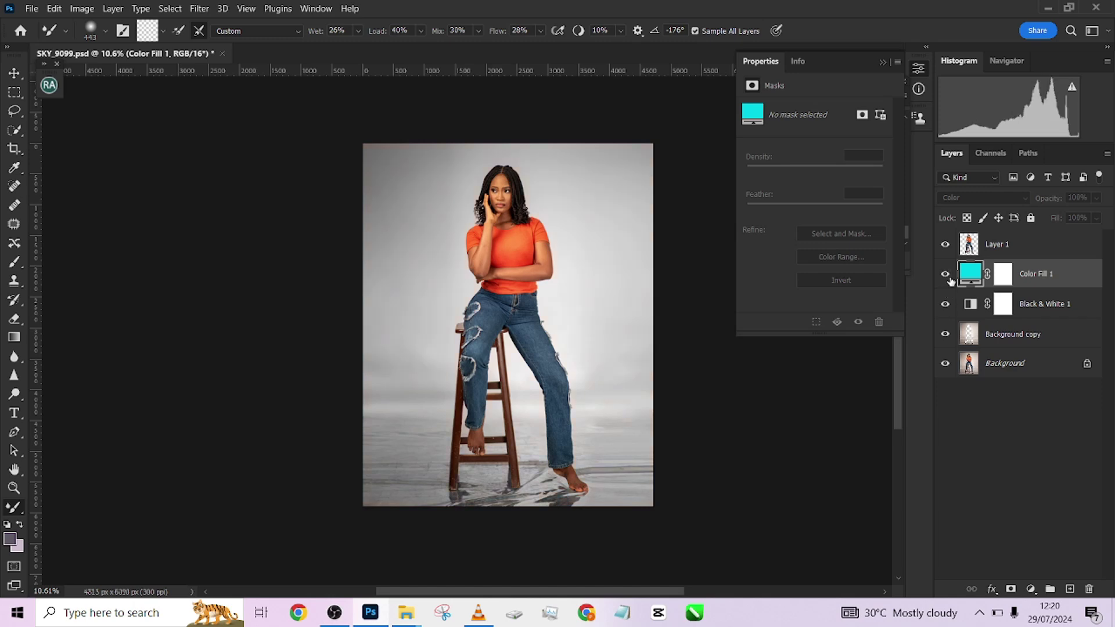
left_click_drag(1089, 309, 1089, 586)
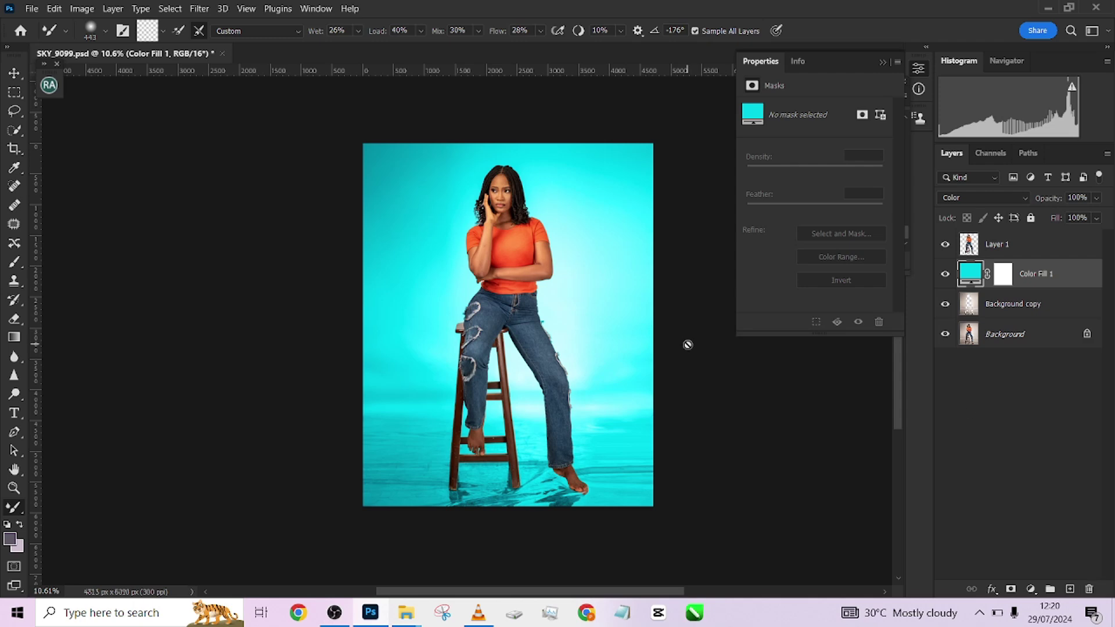
scroll(575, 281, "up", 3)
scroll(575, 281, "up", 2)
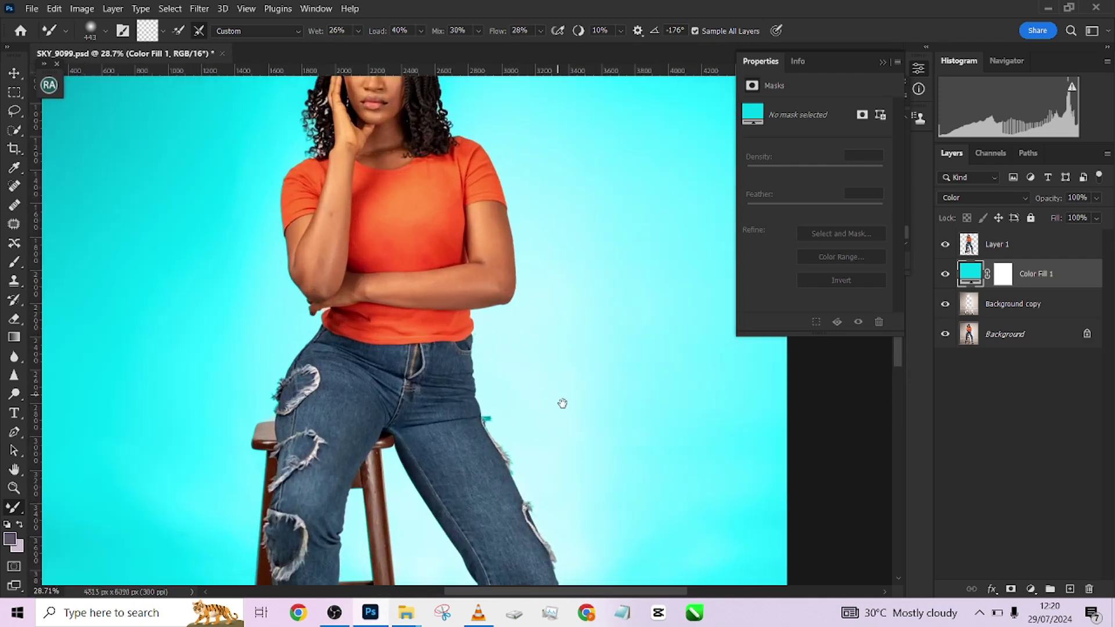
scroll(628, 291, "down", 5)
scroll(541, 382, "up", 2)
scroll(543, 363, "down", 5)
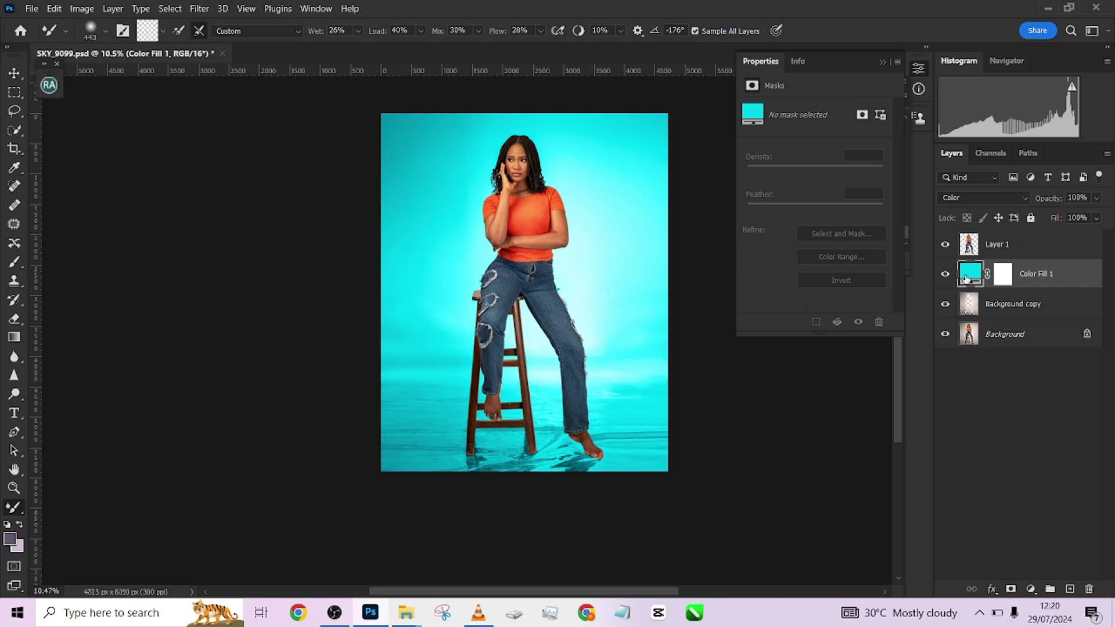
- Try Darken, Multiply, Color Burn and Linear Burn blend modes on Color Fill 1
left_click(945, 275)
left_click(945, 275)
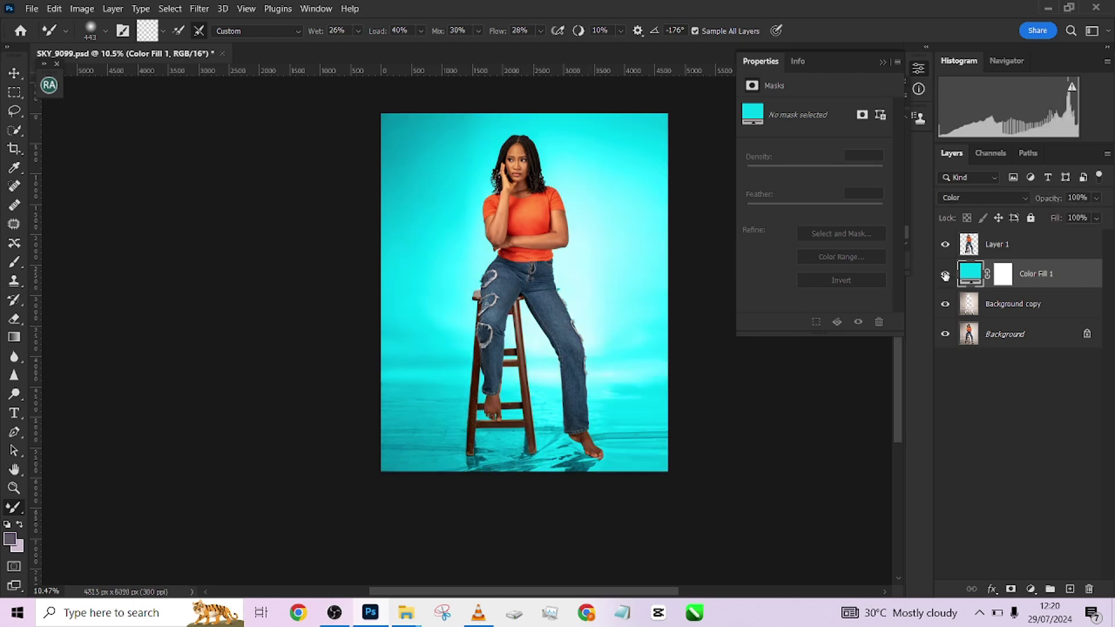
left_click(962, 195)
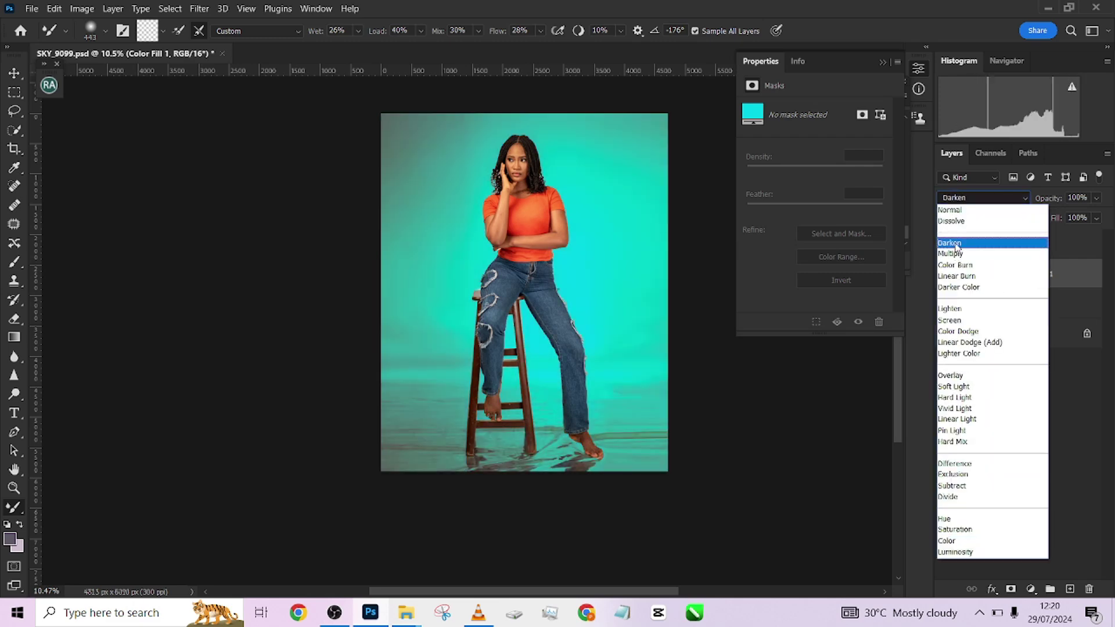
left_click(955, 243)
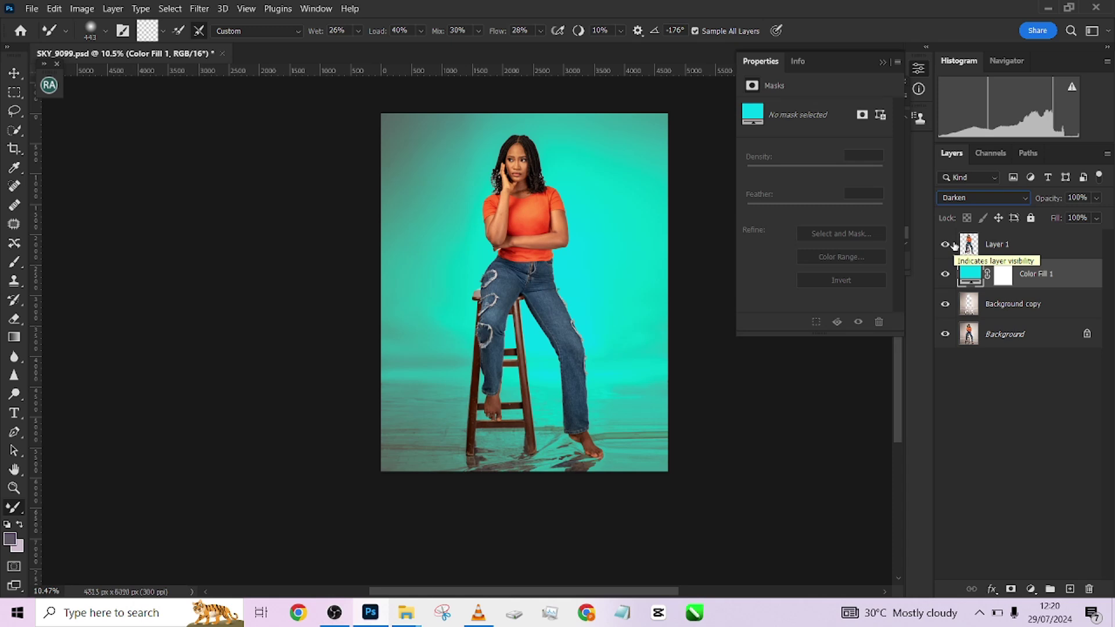
key("shift+alt+m")
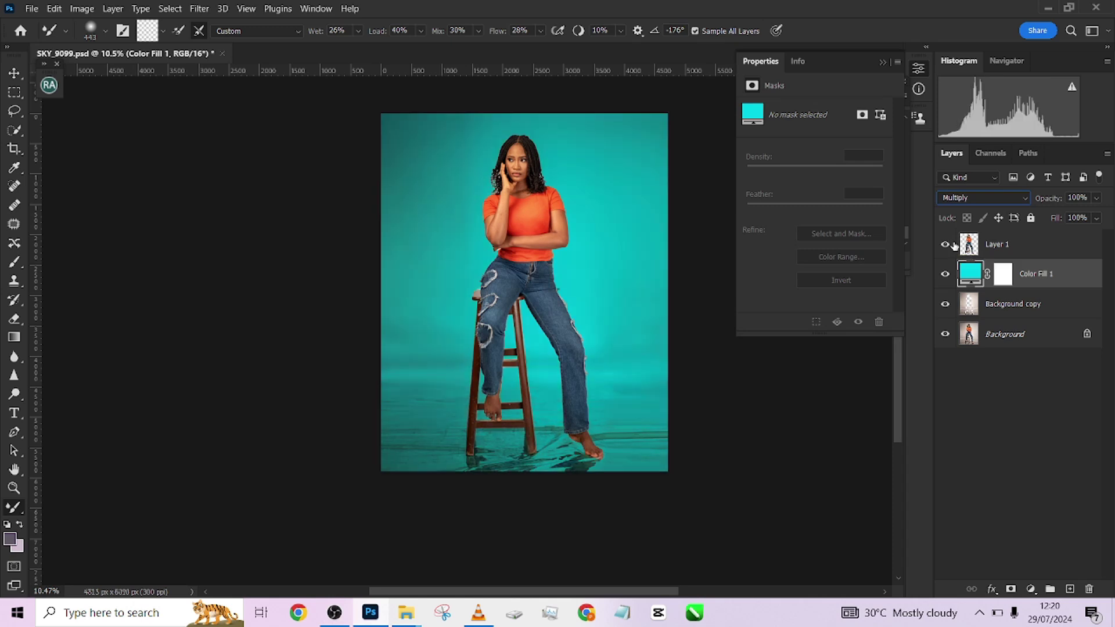
key("shift+alt+b")
key("shift+alt+a")
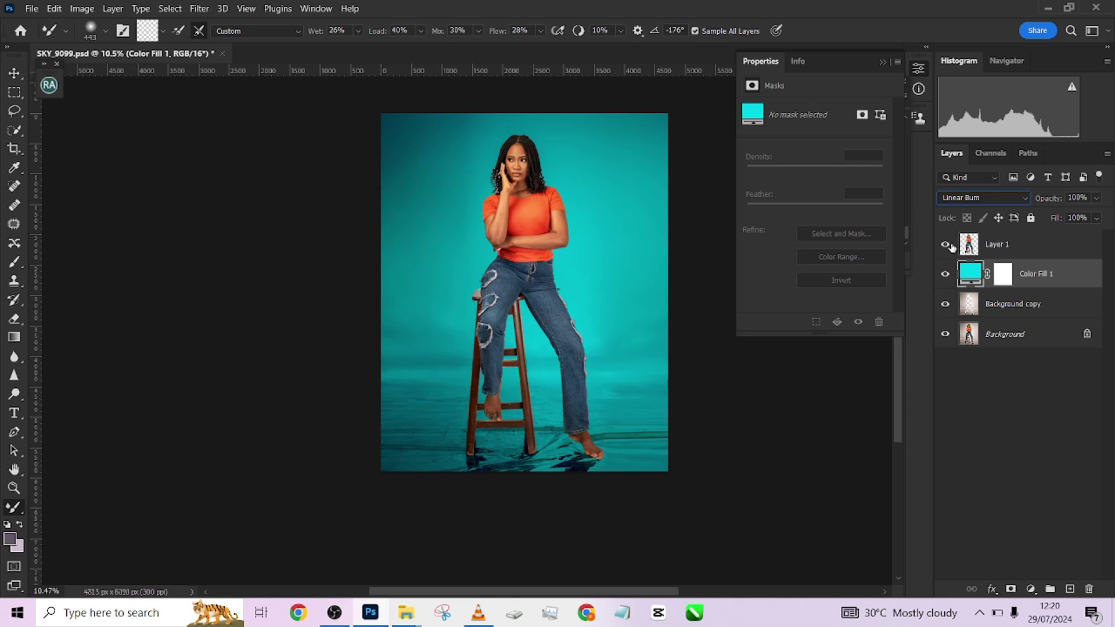
left_click(968, 198)
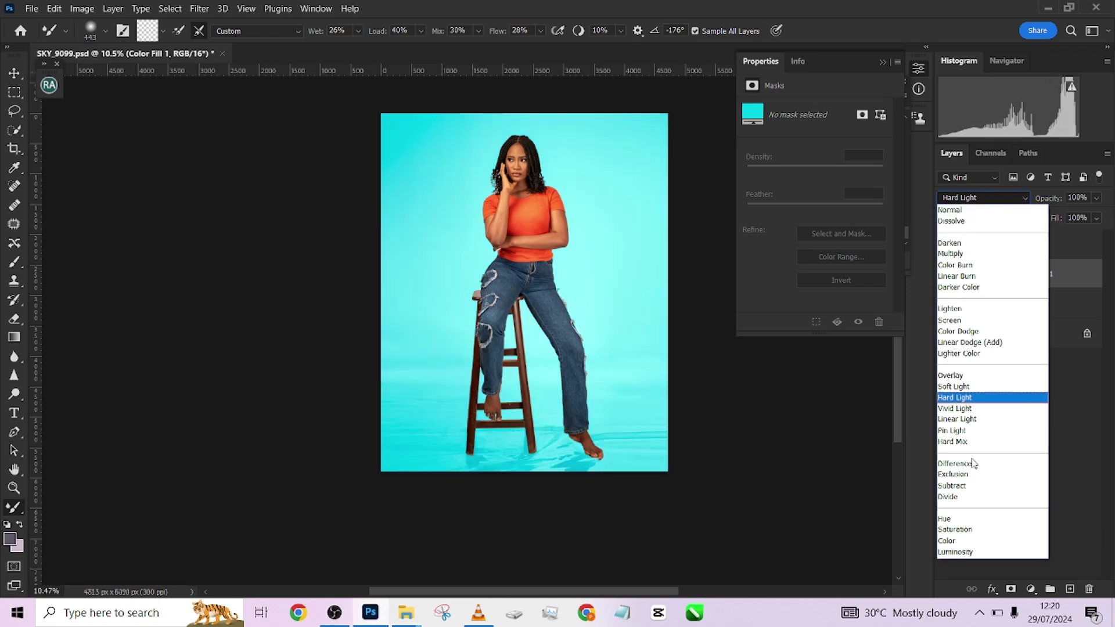
left_click(866, 488)
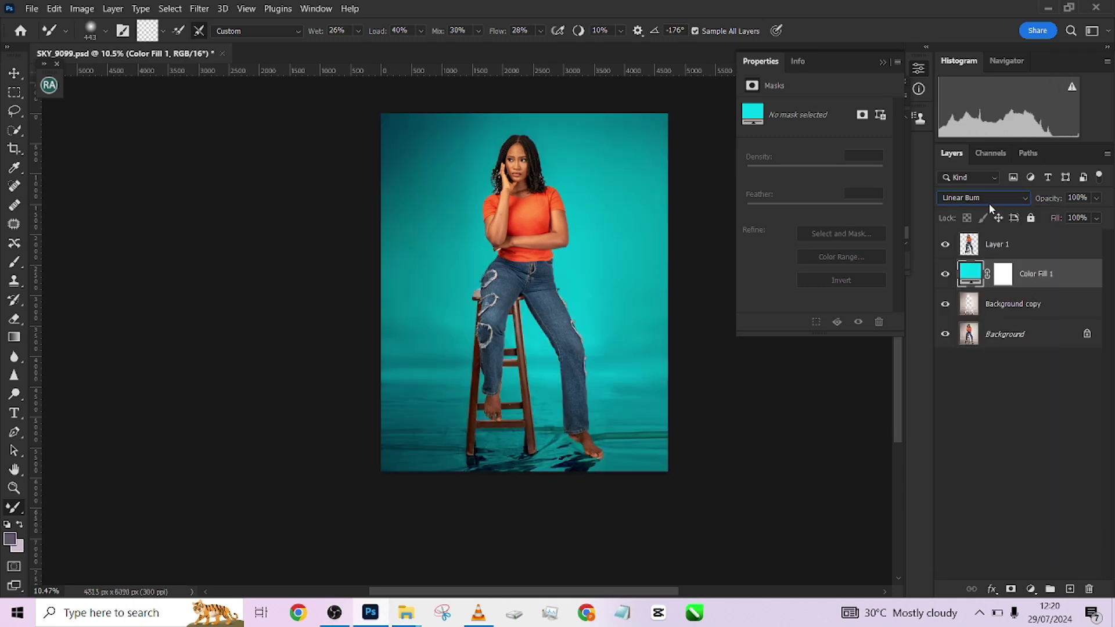
- Return Color Fill 1 to Color blend mode and bring up the new fill layer list
scroll(985, 197, "down", 19)
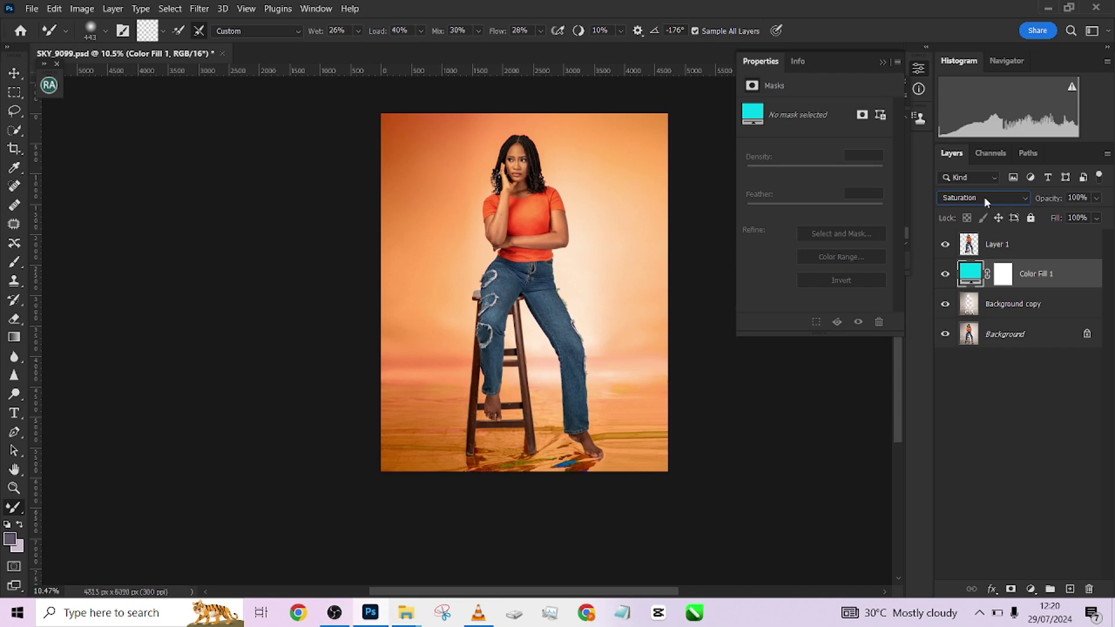
scroll(985, 196, "down", 1)
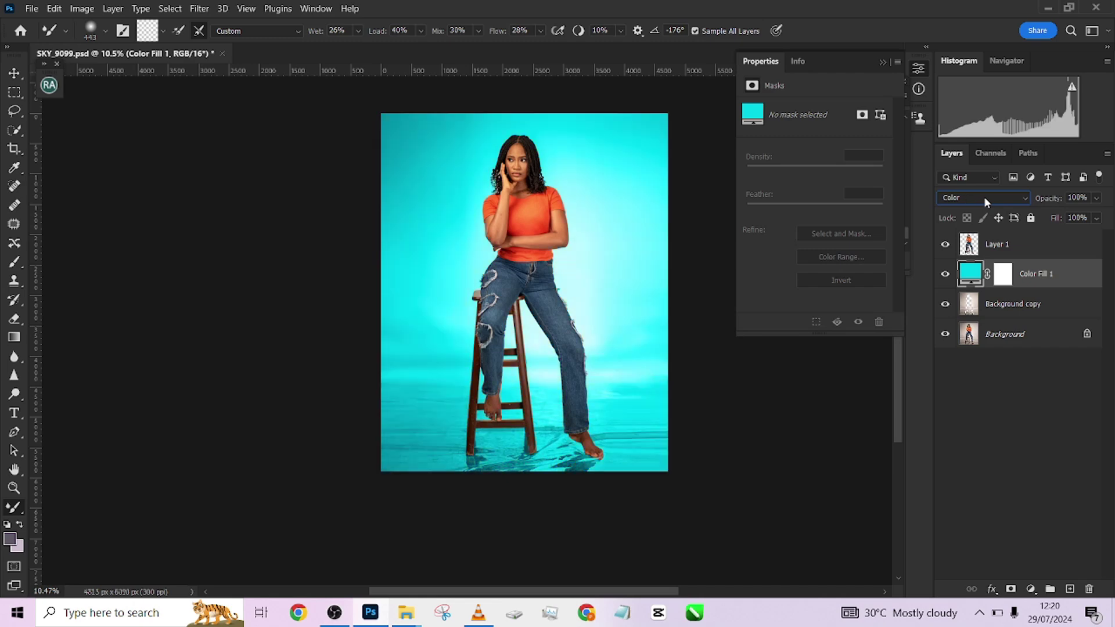
scroll(985, 197, "up", 3)
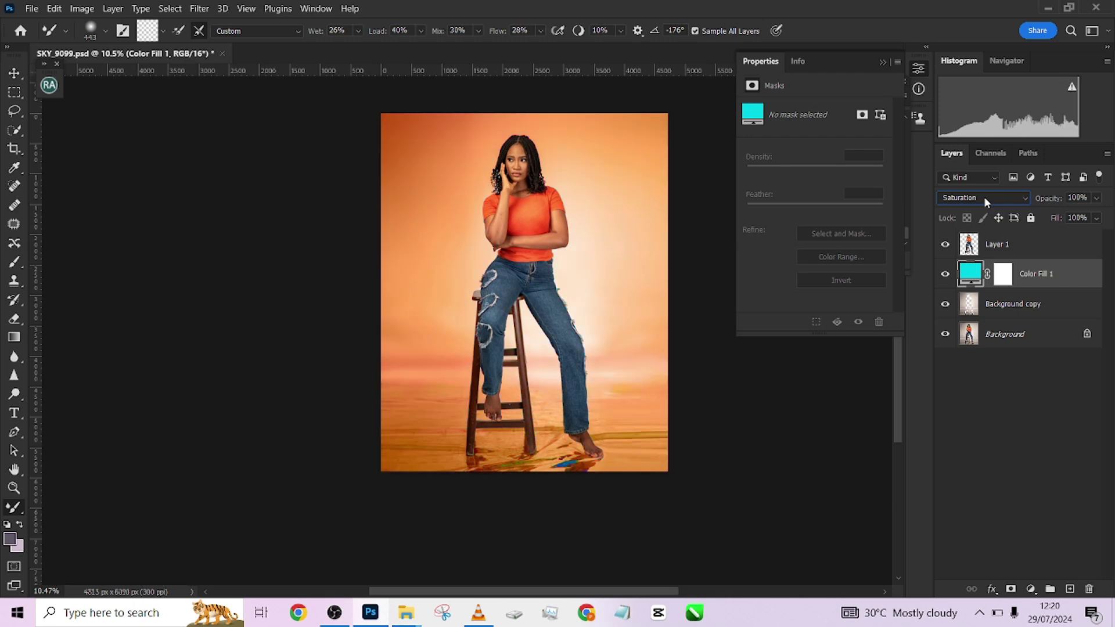
scroll(985, 196, "down", 2)
scroll(985, 197, "up", 1)
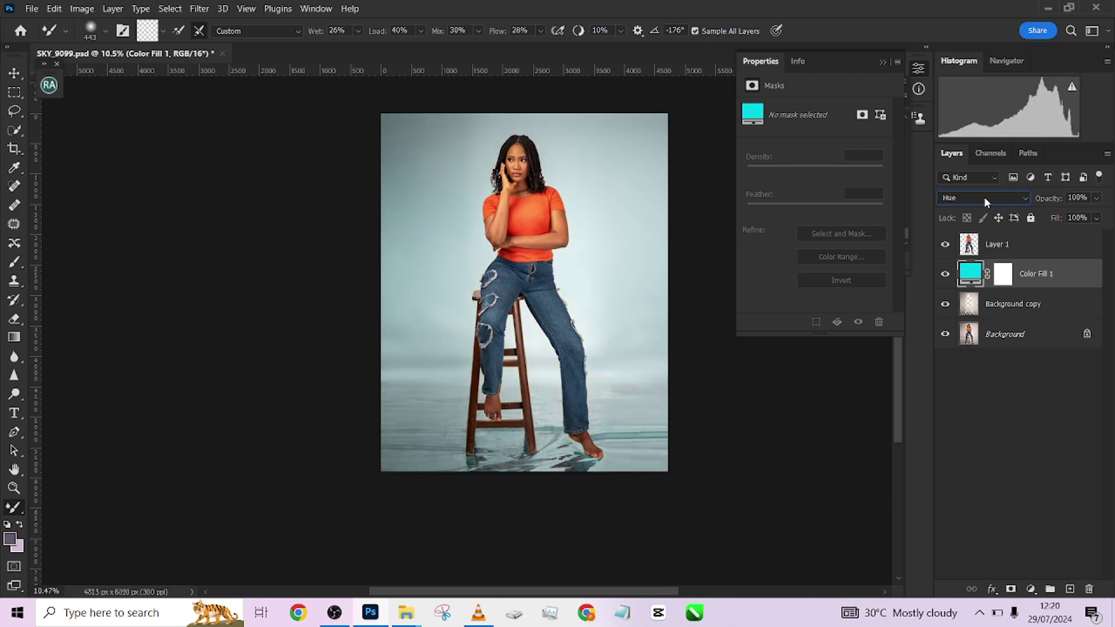
scroll(985, 197, "up", 2)
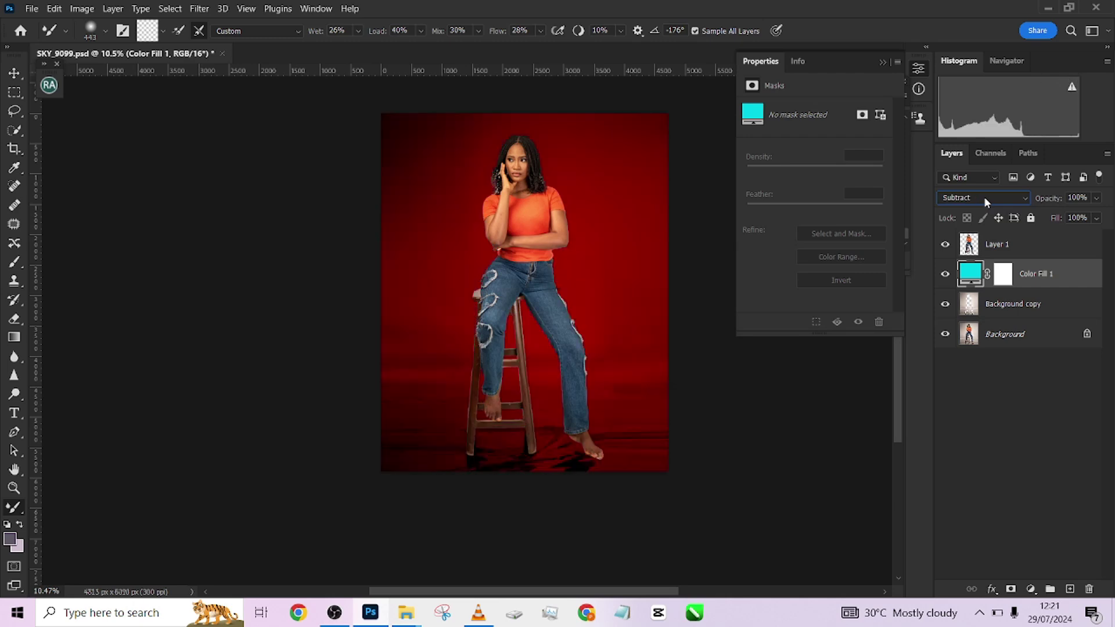
scroll(984, 197, "up", 3)
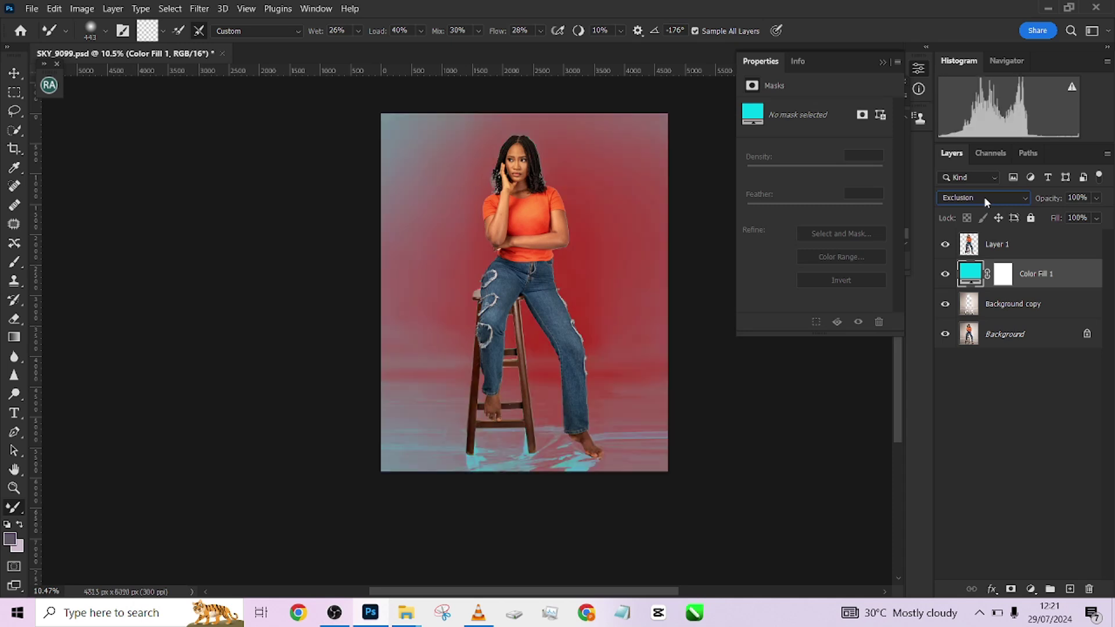
scroll(984, 197, "up", 3)
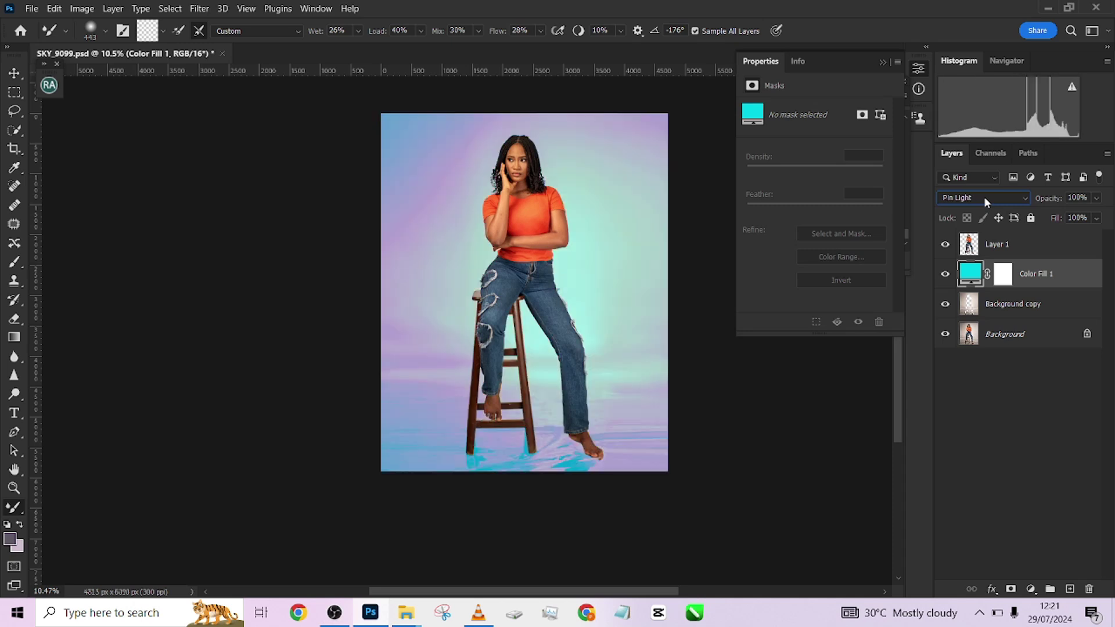
scroll(985, 197, "up", 3)
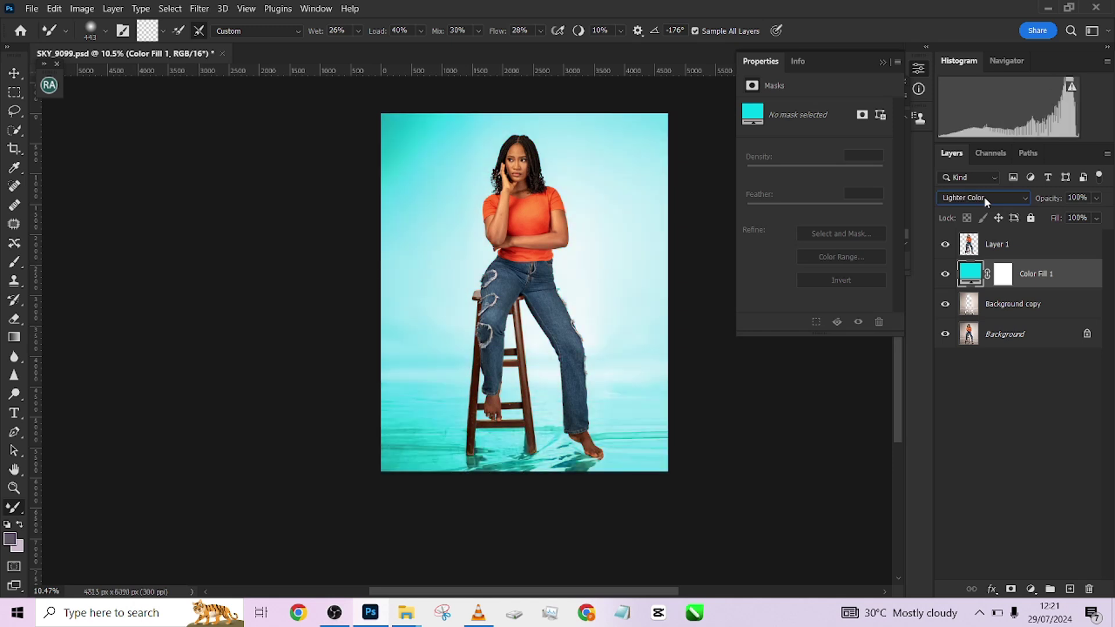
scroll(985, 197, "up", 3)
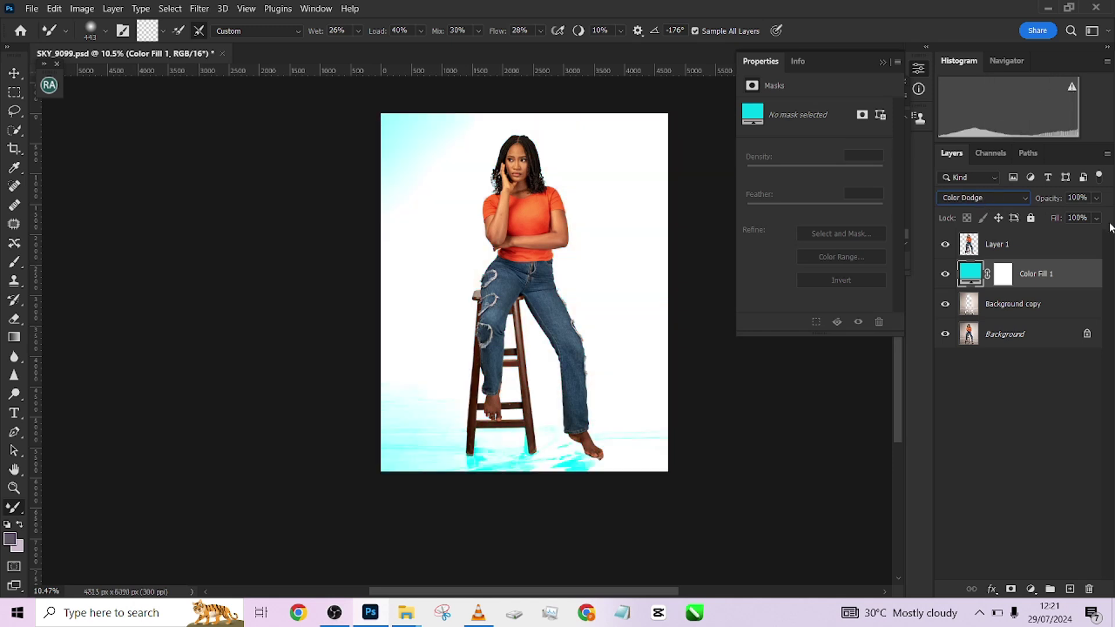
left_click(995, 201)
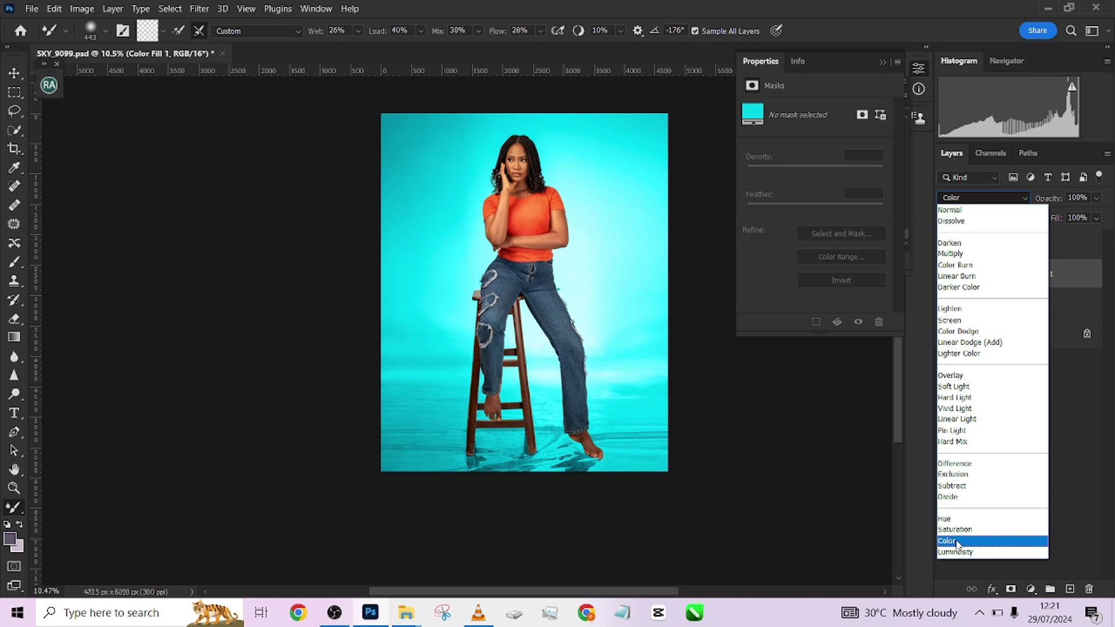
left_click(956, 544)
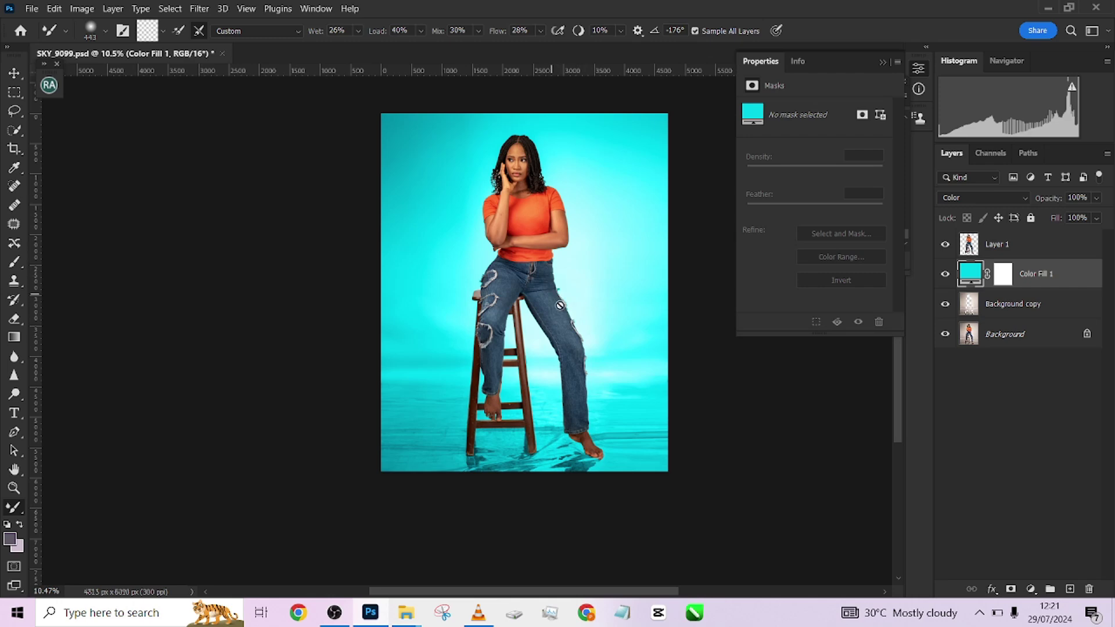
left_click(1031, 589)
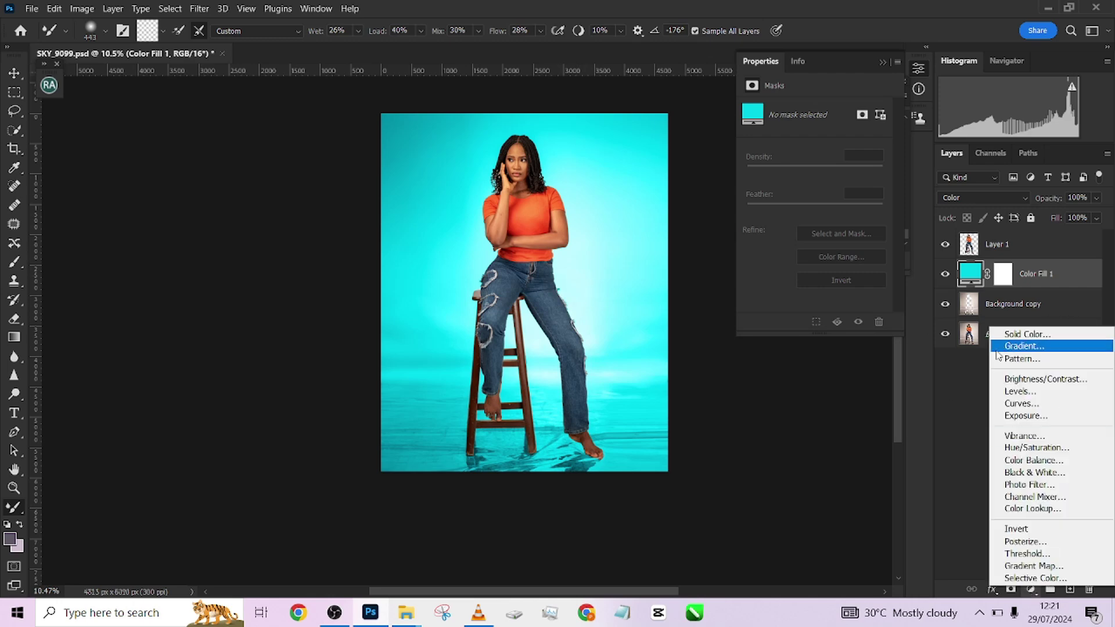
- Add a radial Gradient Fill layer and shift the glow toward the model's torso
left_click(1031, 347)
left_click(945, 226)
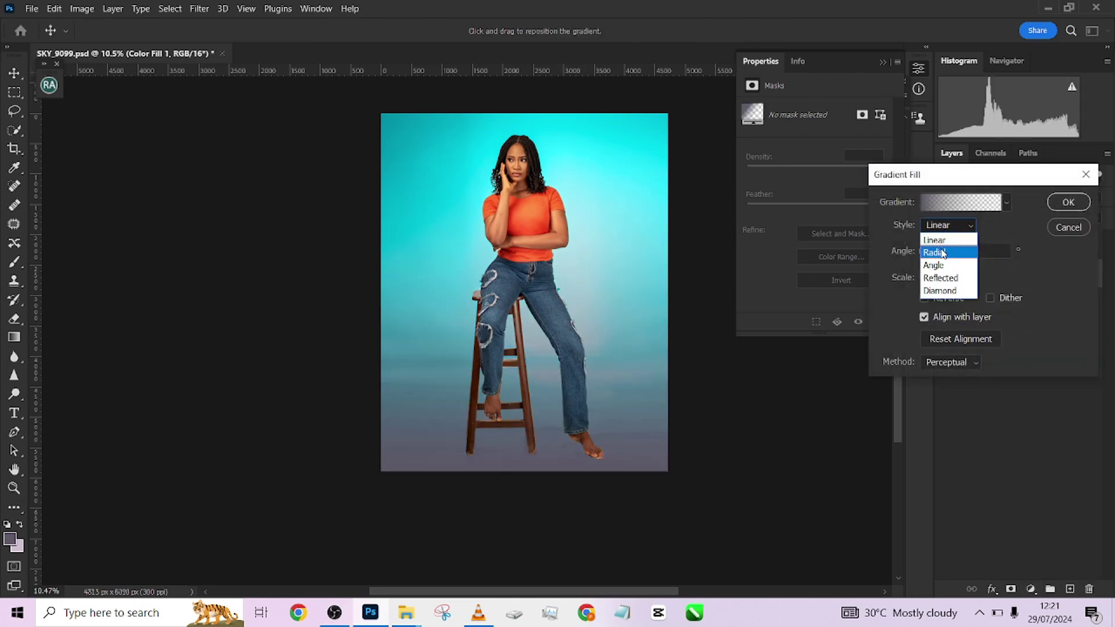
left_click(943, 253)
left_click_drag(545, 314, 472, 314)
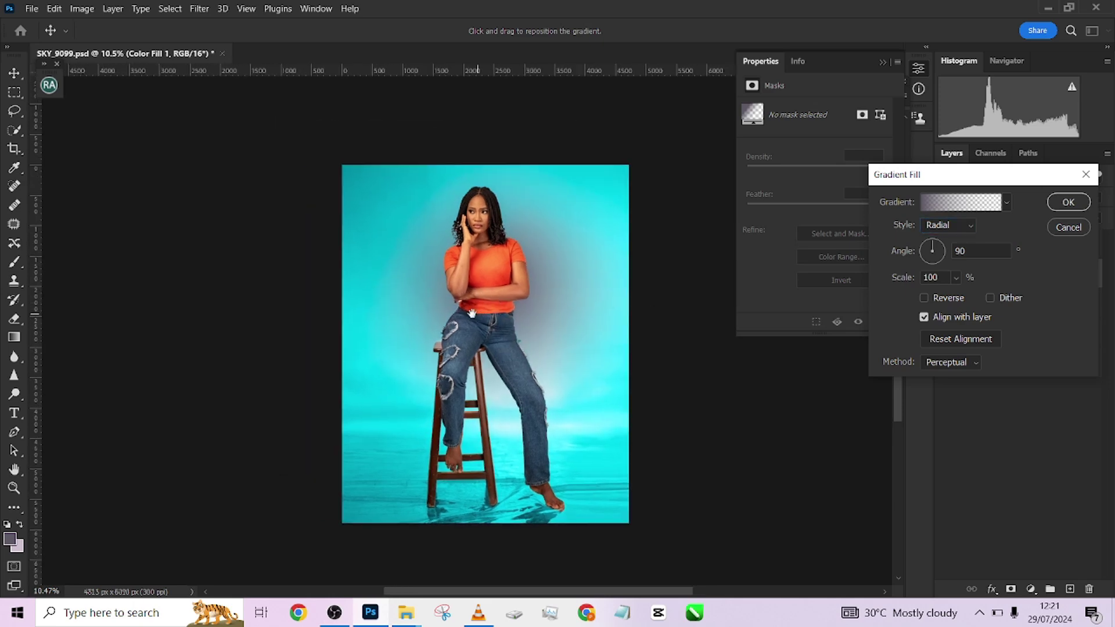
- Set both gradient stops to a near-white colour
left_click(987, 204)
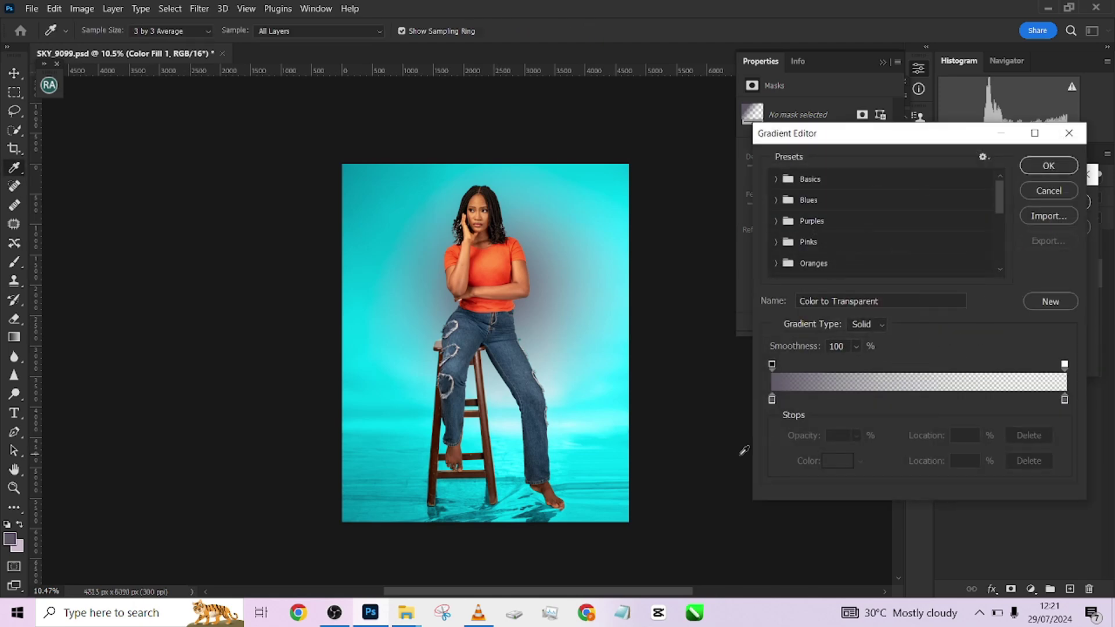
double_click(772, 400)
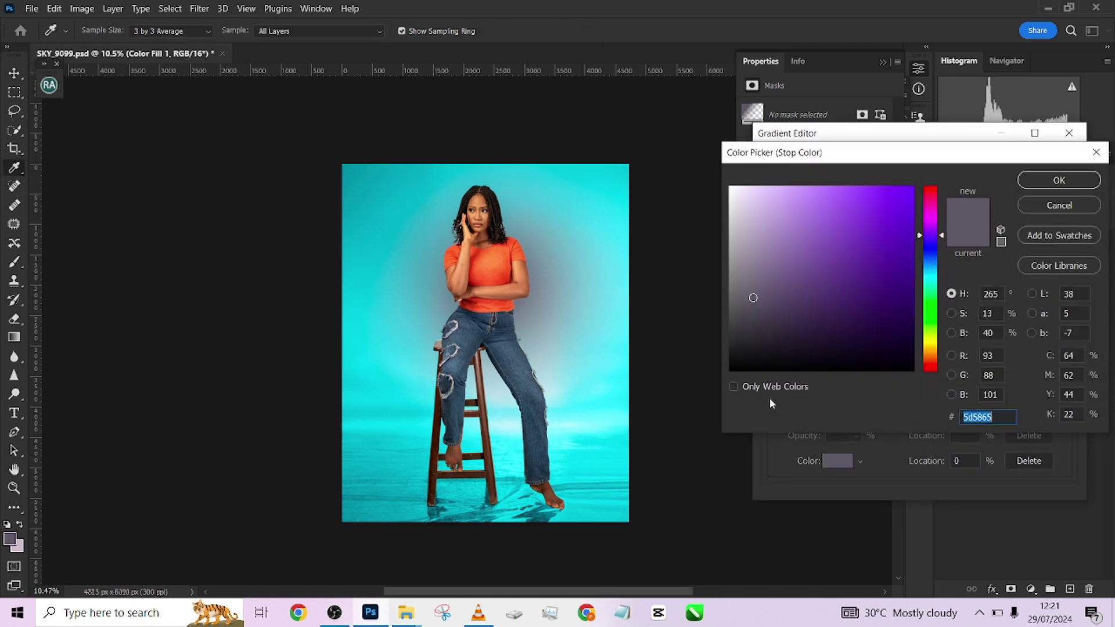
left_click(742, 214)
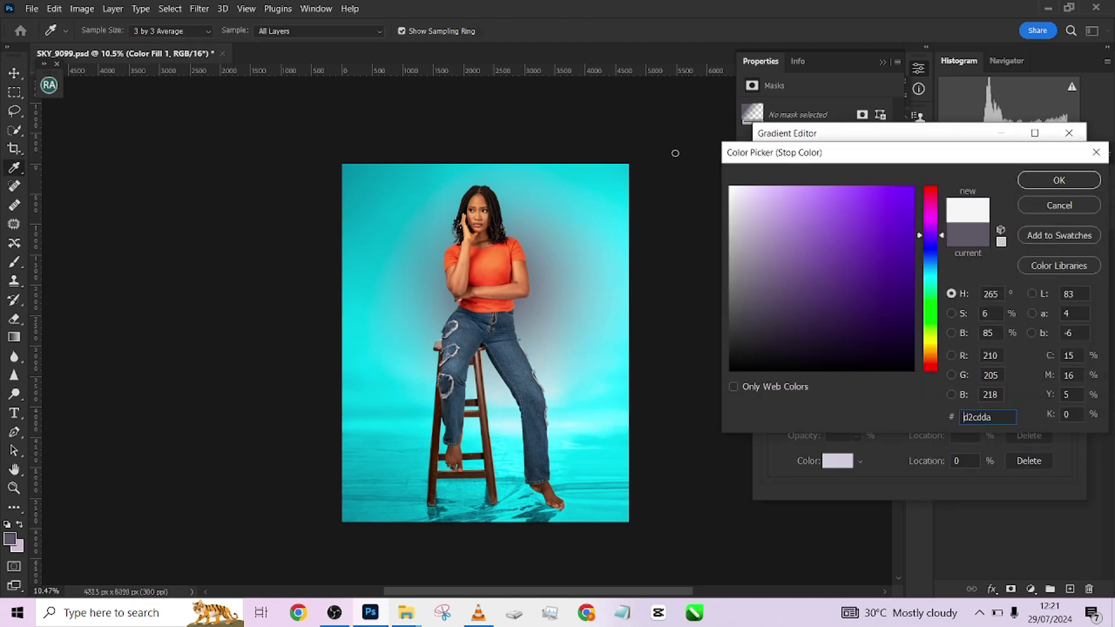
left_click(1060, 180)
double_click(1064, 400)
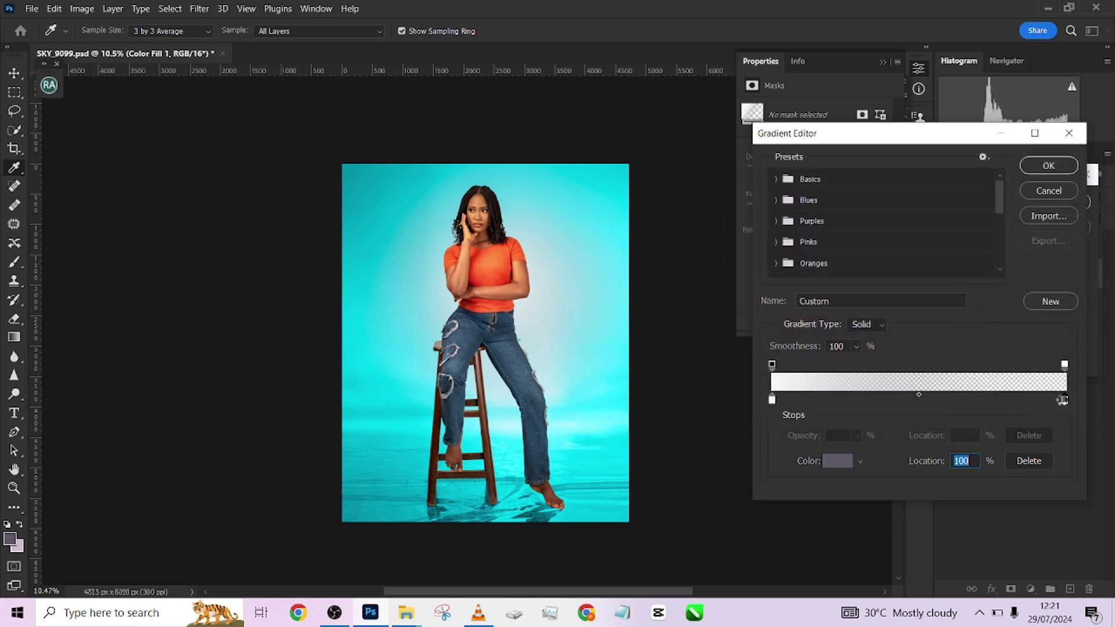
left_click(766, 192)
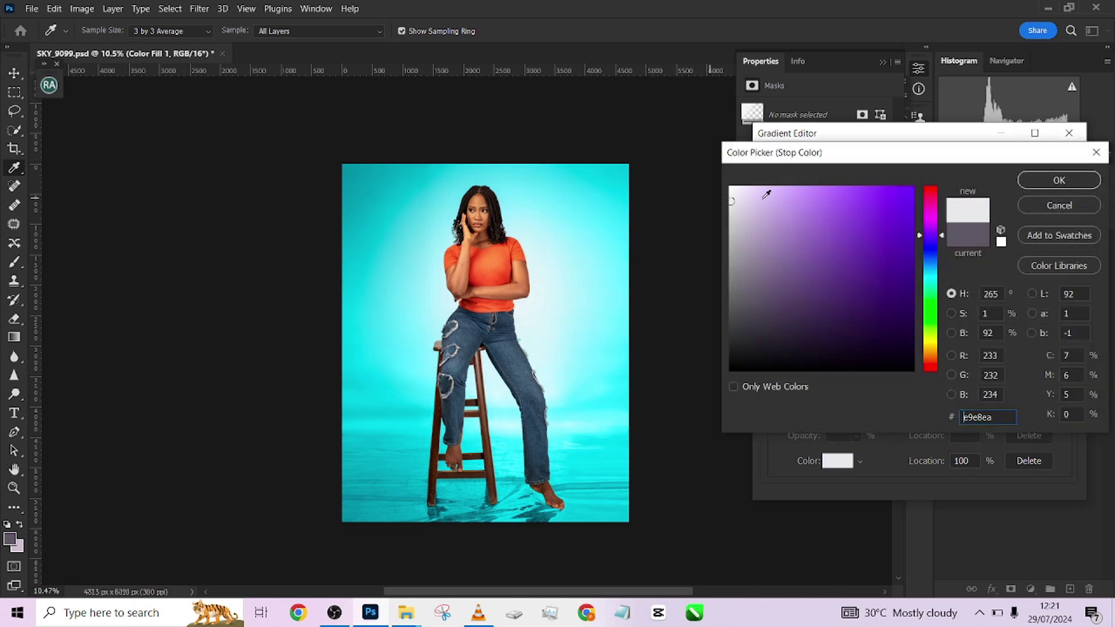
left_click(1039, 180)
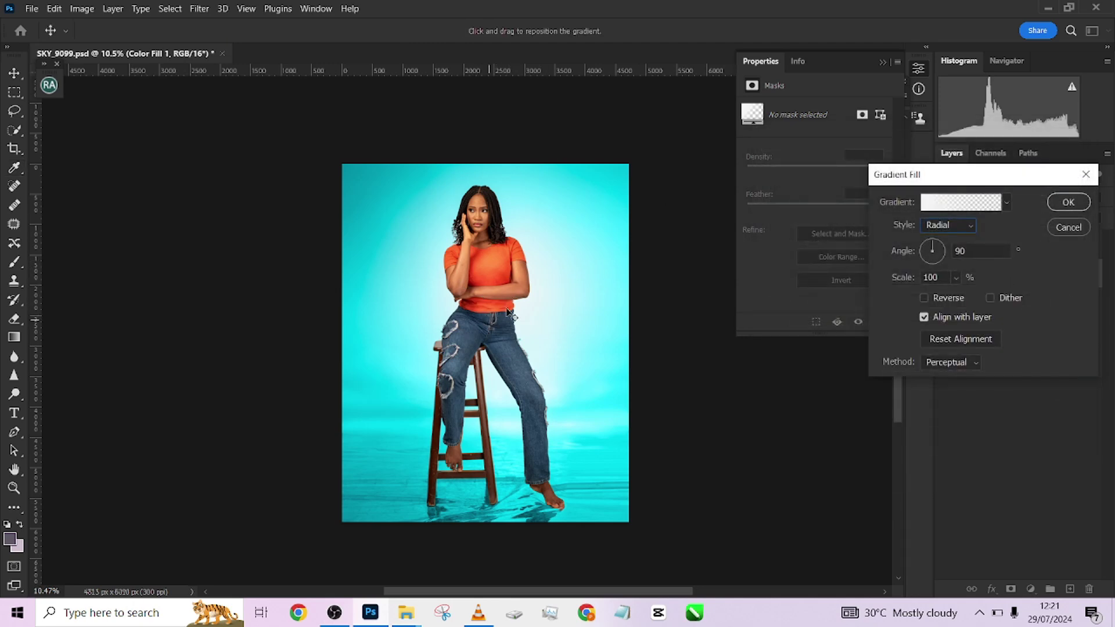
- Centre the glow on the torso, scale it to 113% and confirm
left_click_drag(530, 375, 501, 286)
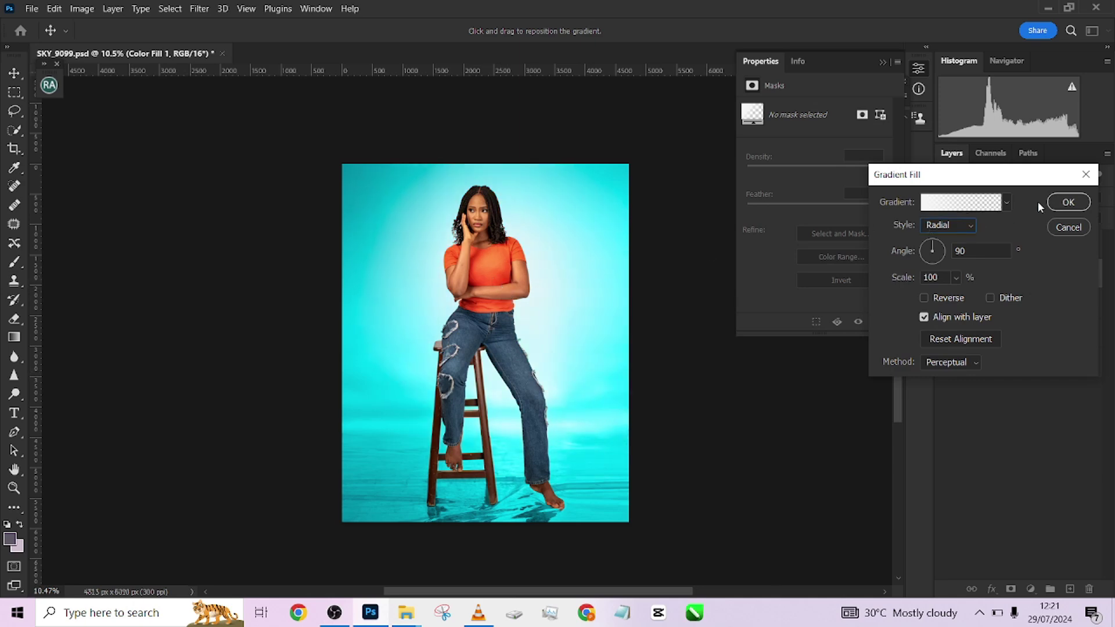
left_click_drag(891, 279, 899, 279)
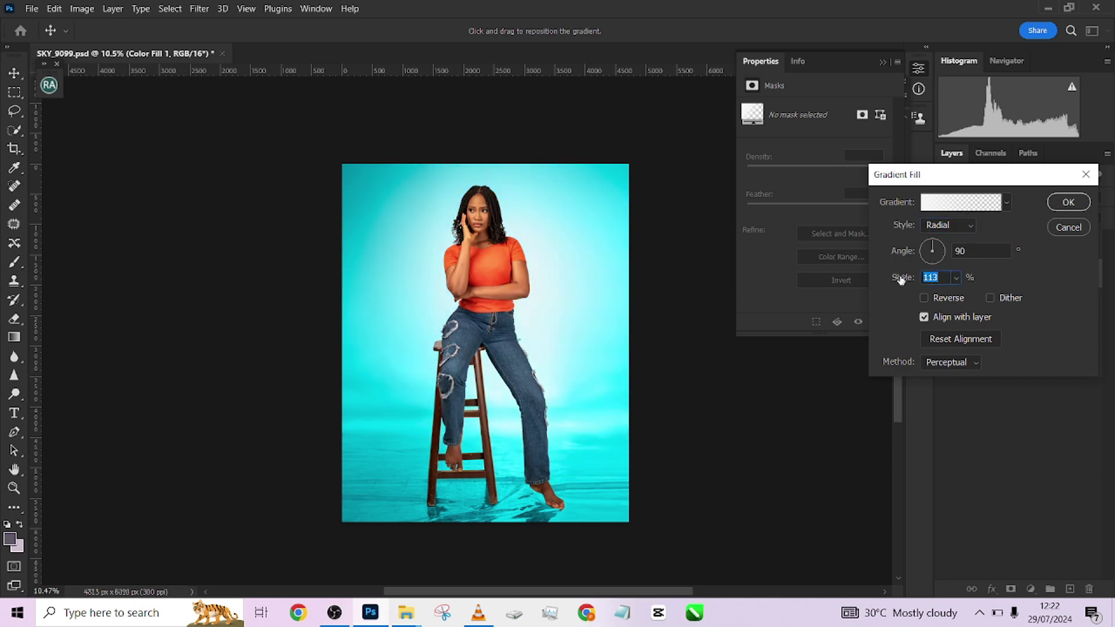
left_click(1088, 206)
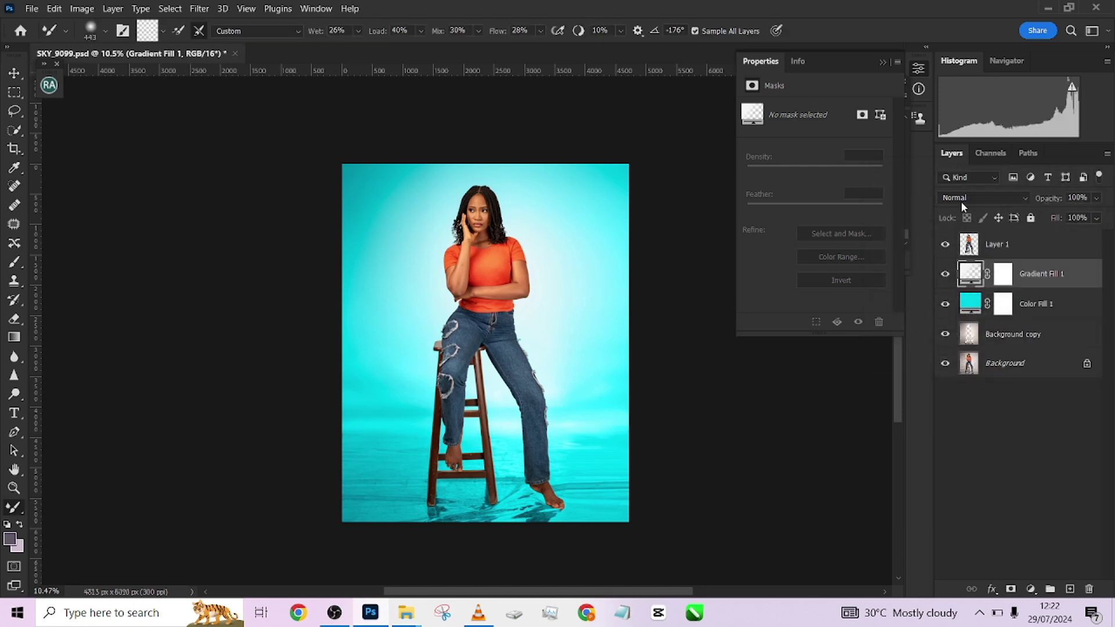
- Try Darken, Color Dodge, Linear Dodge, Linear Light, Difference and Divide blend modes on the glow
left_click(961, 198)
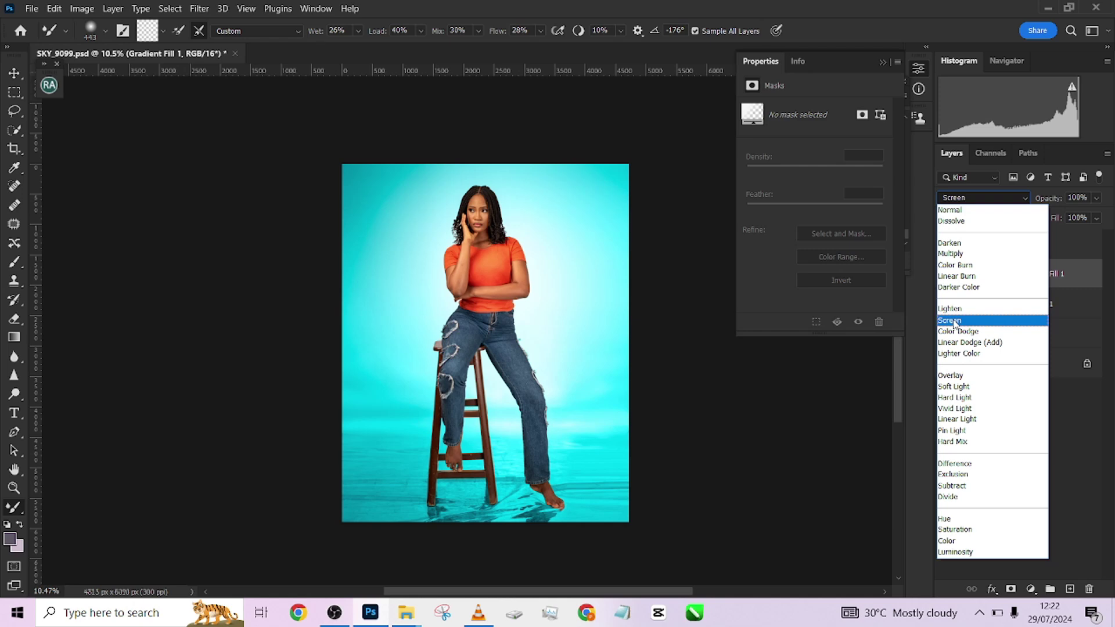
left_click(946, 243)
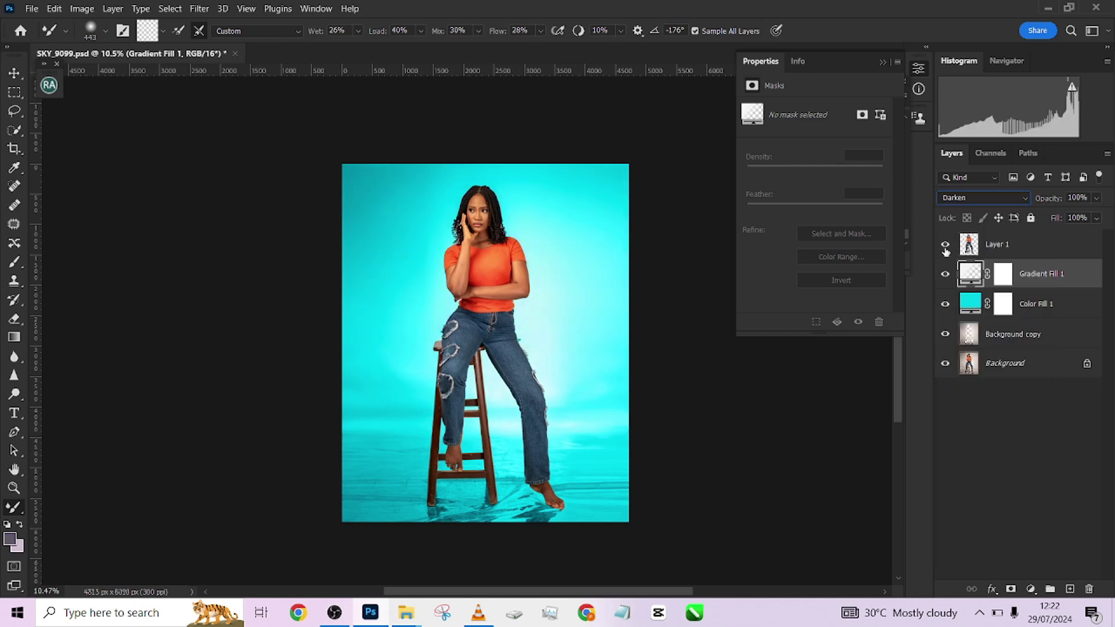
key("Down")
key("Down")
key("Down")
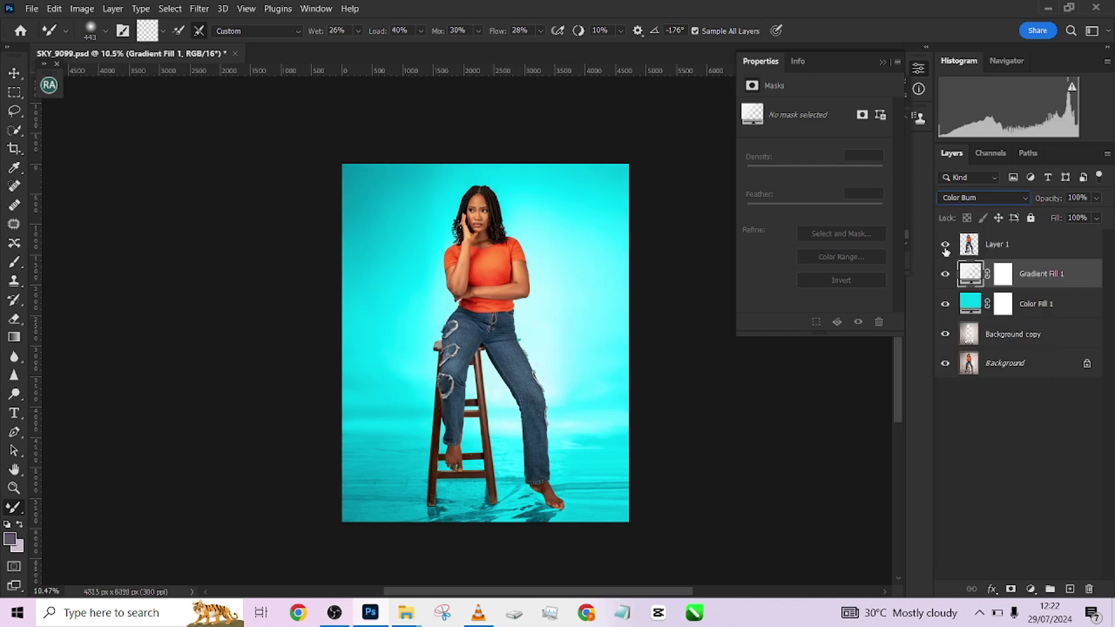
key("Down")
key("Down")
key("Down")
key("Down")
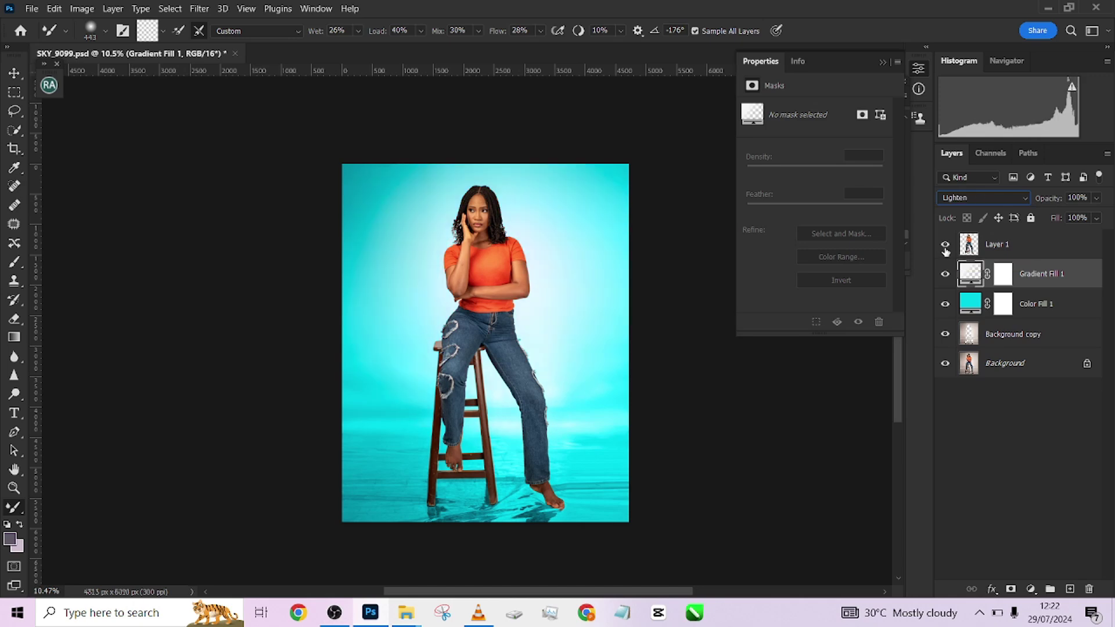
key("Down")
key("Up")
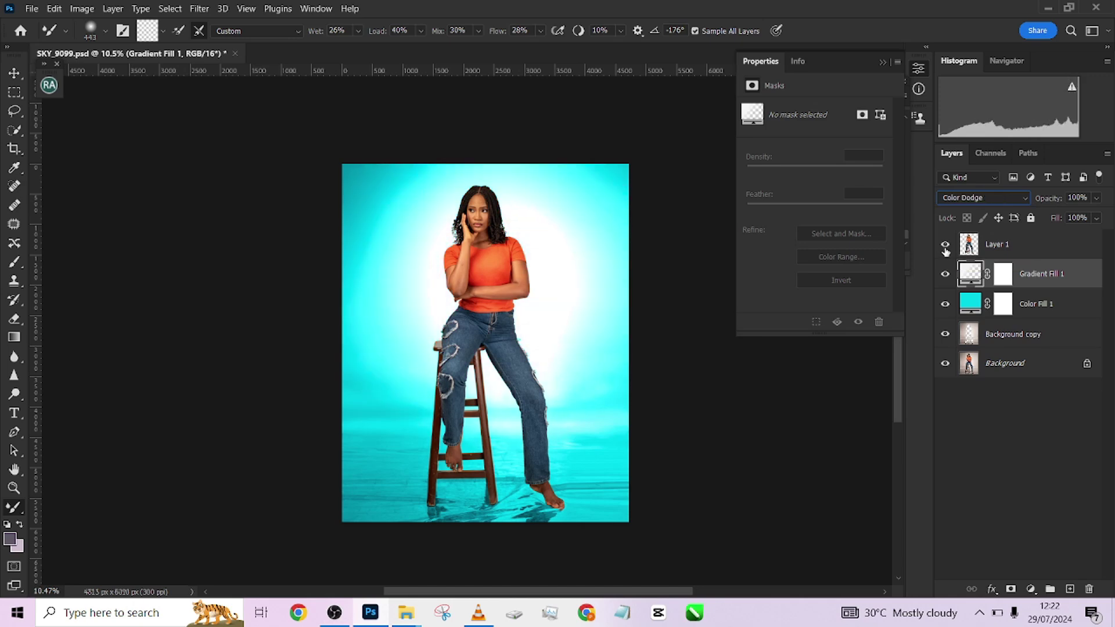
key("Down")
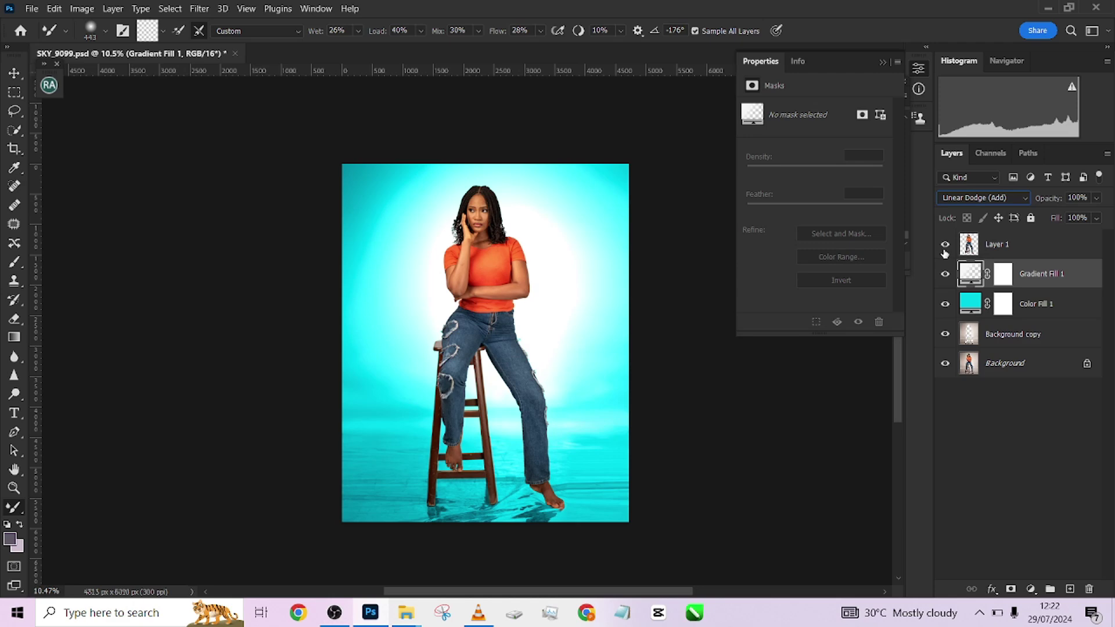
key("Down")
key("Down")
key("Down")
key("Down")
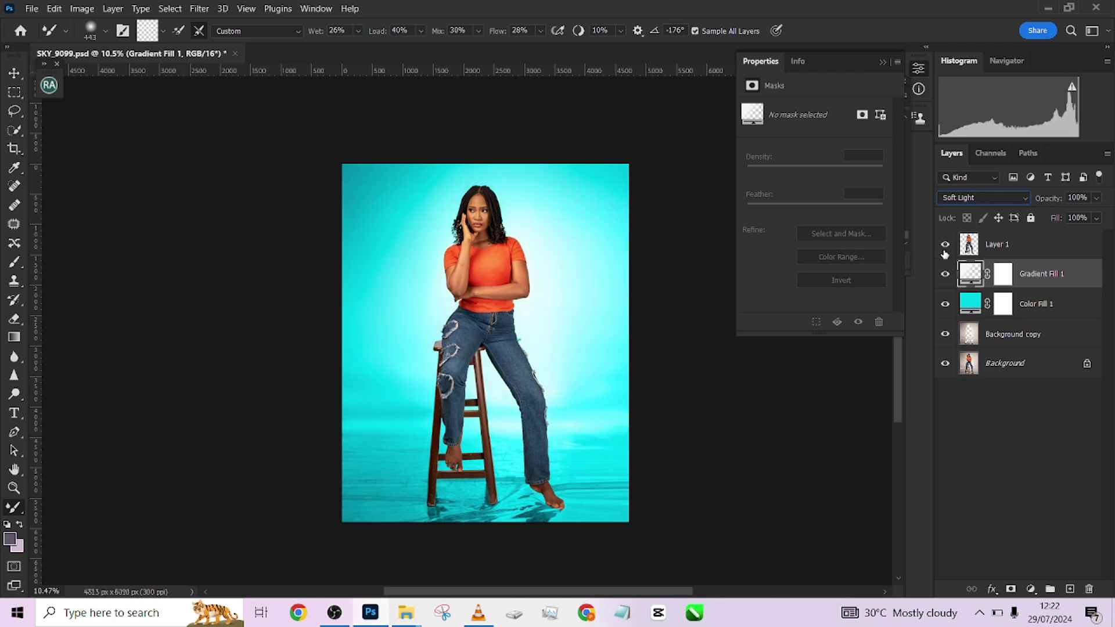
key("Down")
key("Down")
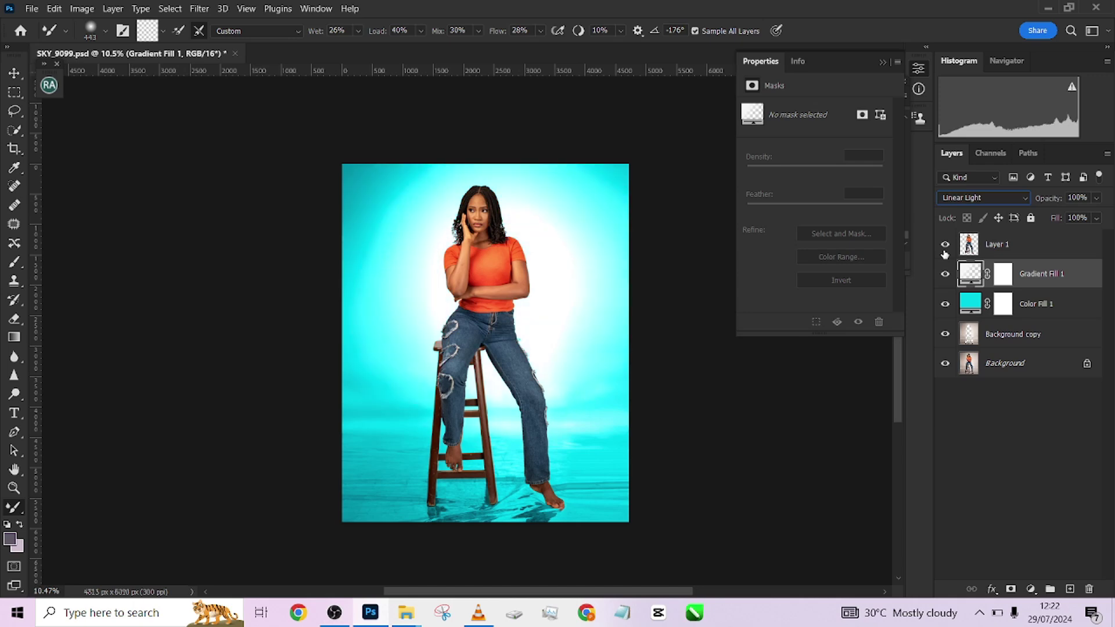
key("Down")
key("Down")
key("Down")
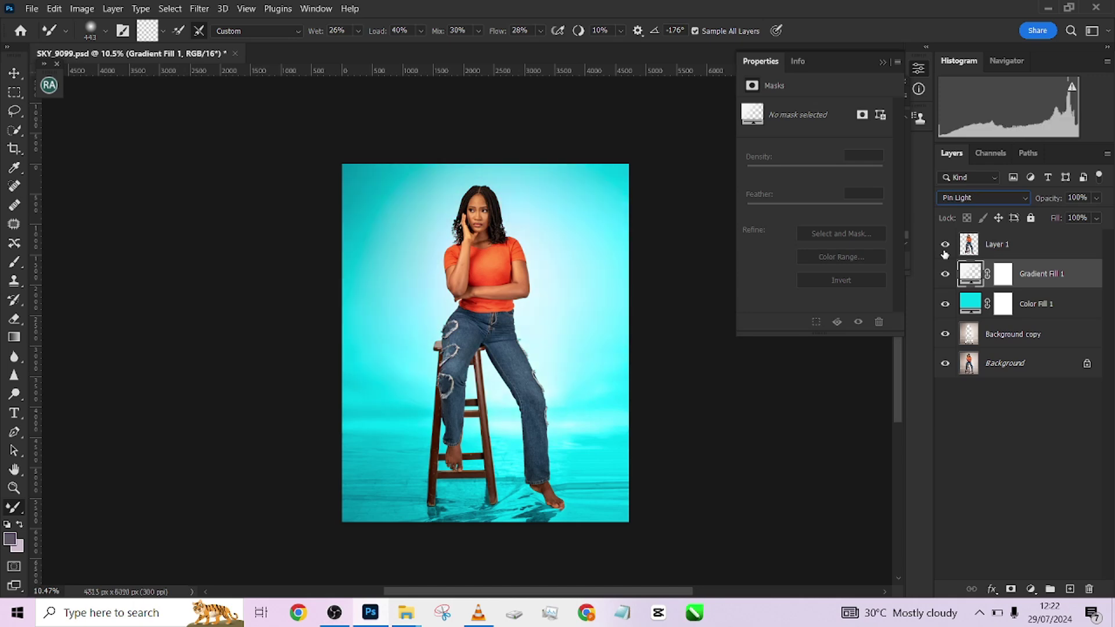
key("Down")
key("Down")
key("Down")
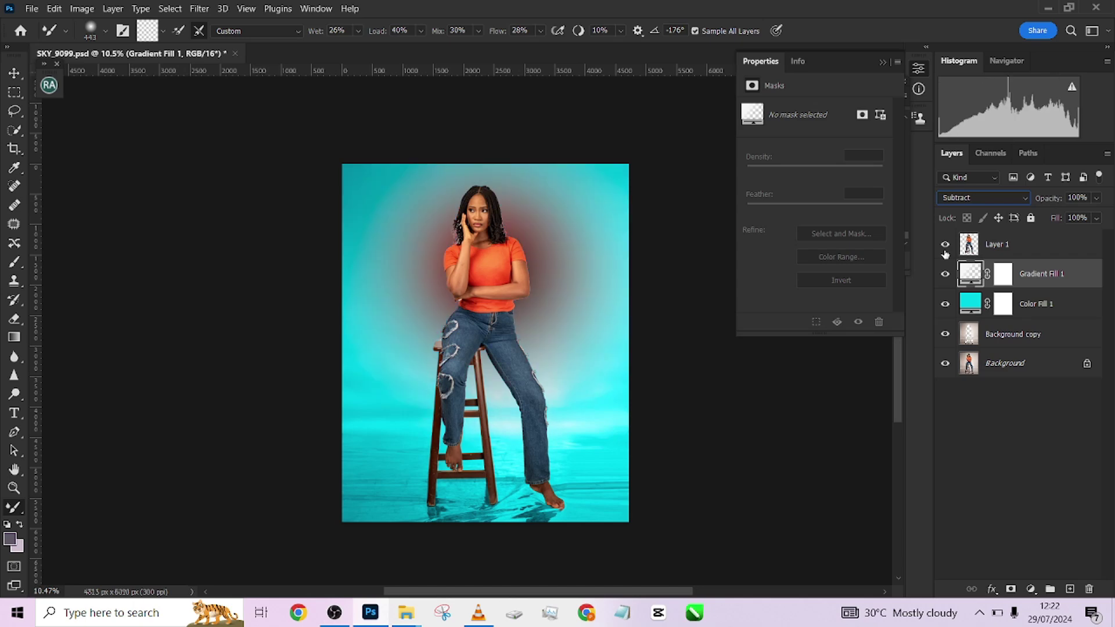
key("Down")
key("Up")
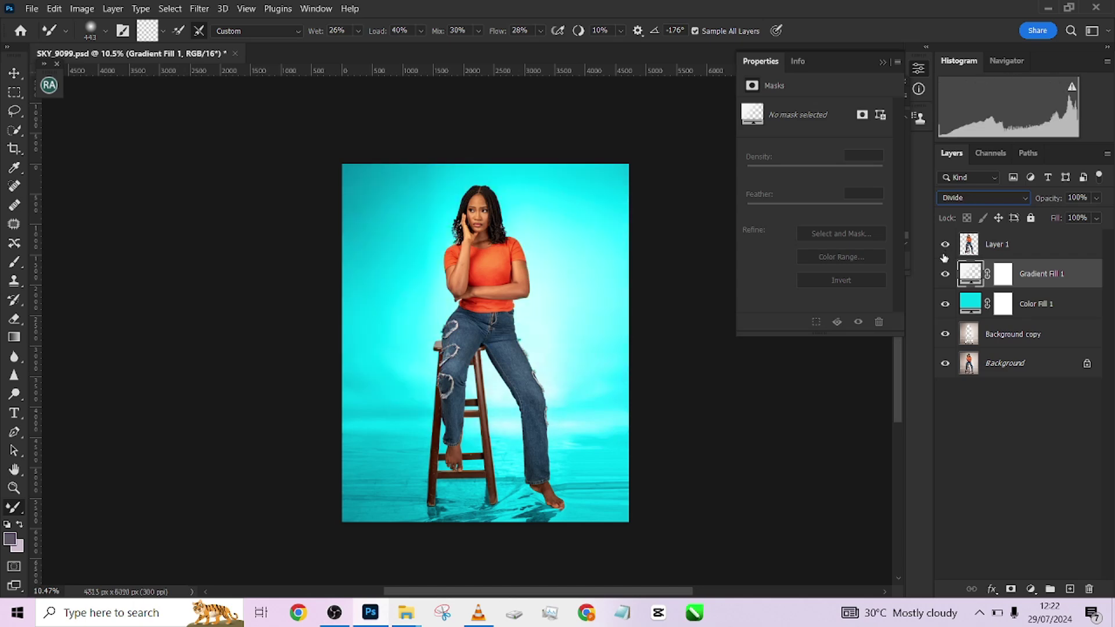
key("Down")
key("Up")
left_click(1028, 269)
- Set the glow to Screen at 68% fill and toggle it to compare
left_click(967, 201)
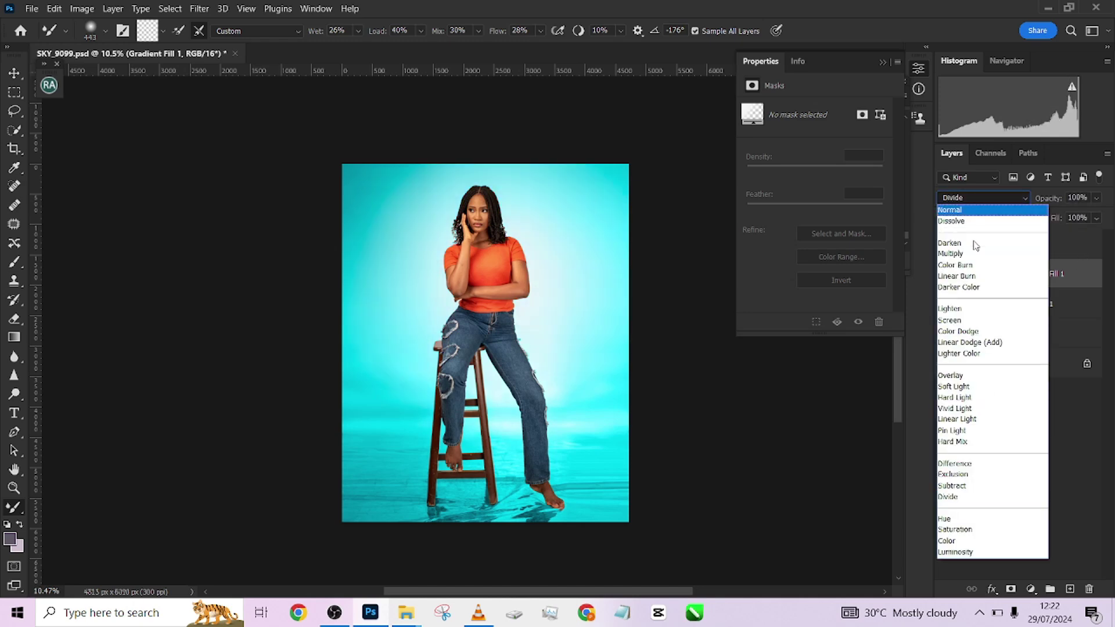
left_click(952, 322)
left_click(1097, 218)
left_click_drag(1085, 238, 1082, 239)
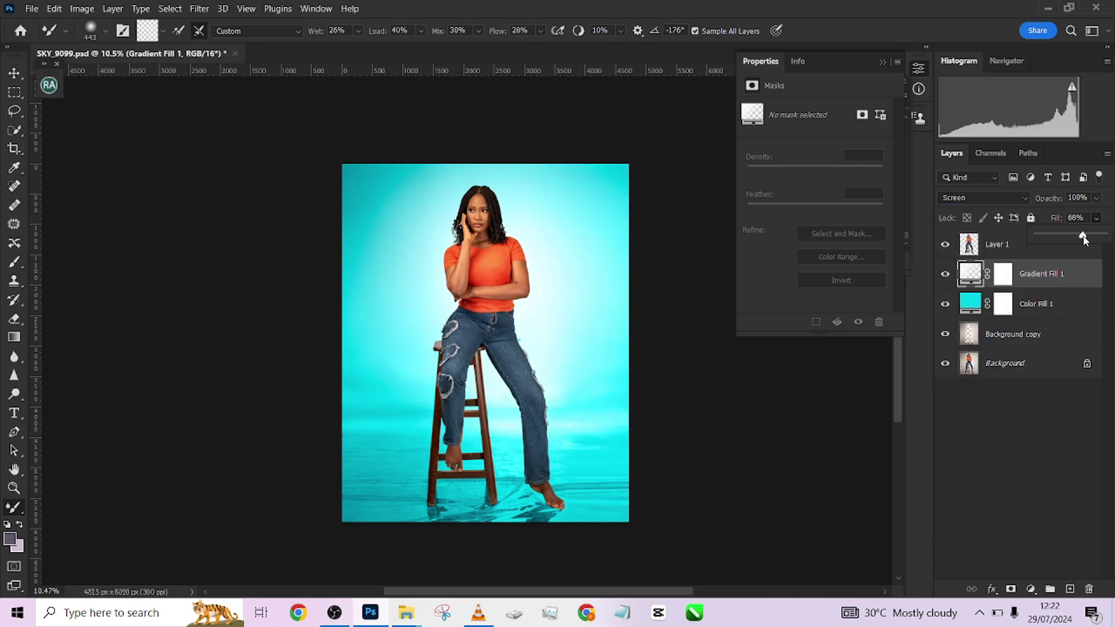
left_click(945, 274)
left_click(945, 275)
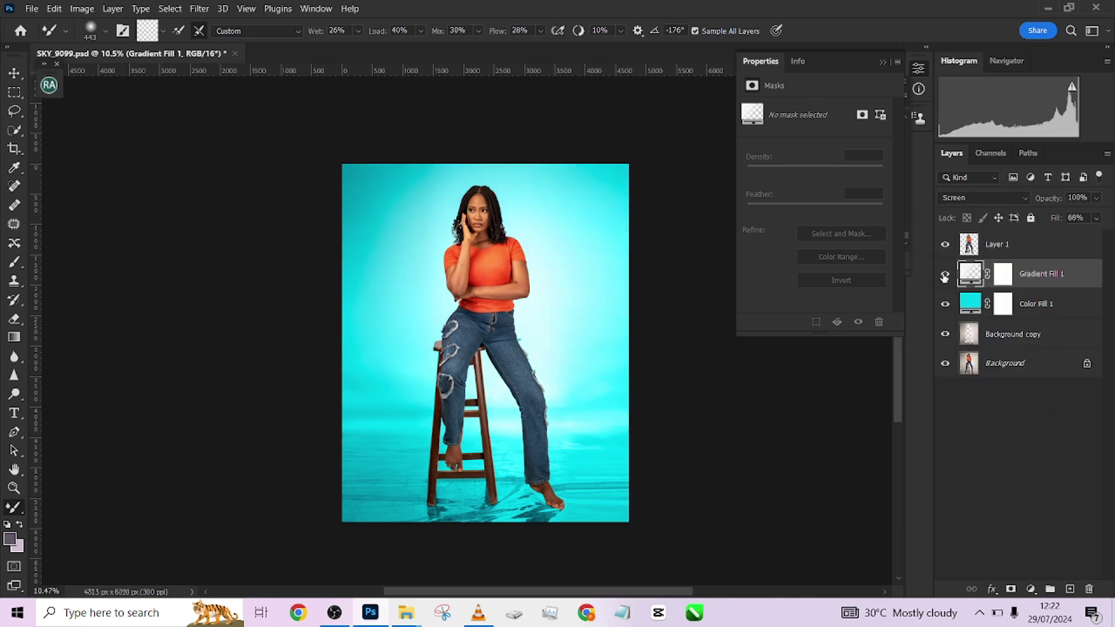
- On Background copy, crop outward past the photo edges with Content-Aware fill and commit
scroll(486, 245, "down", 1)
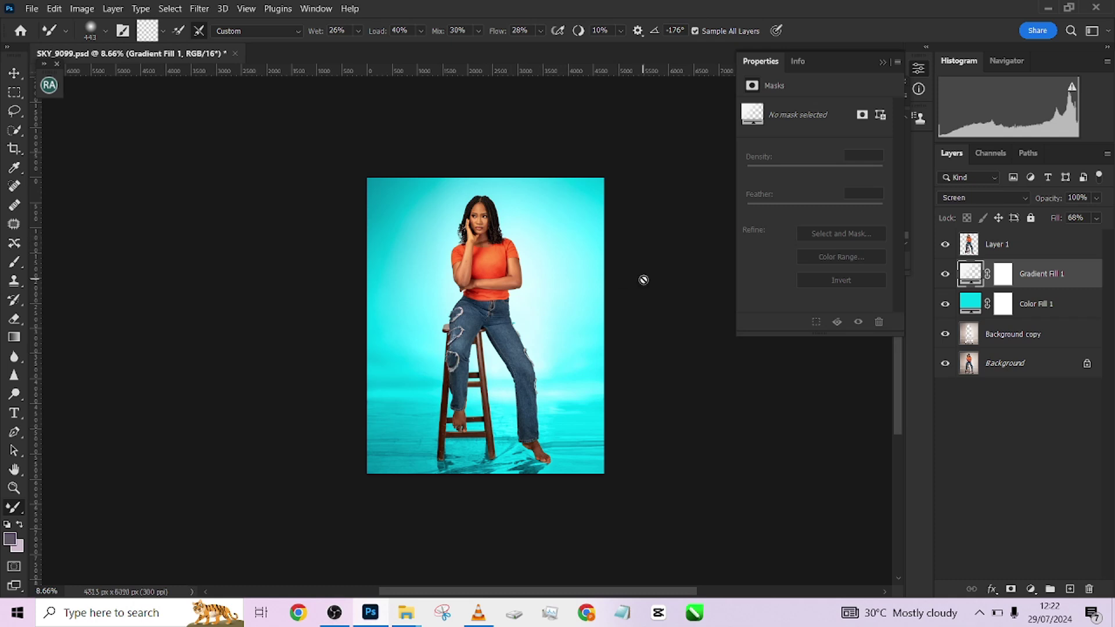
left_click(1018, 337)
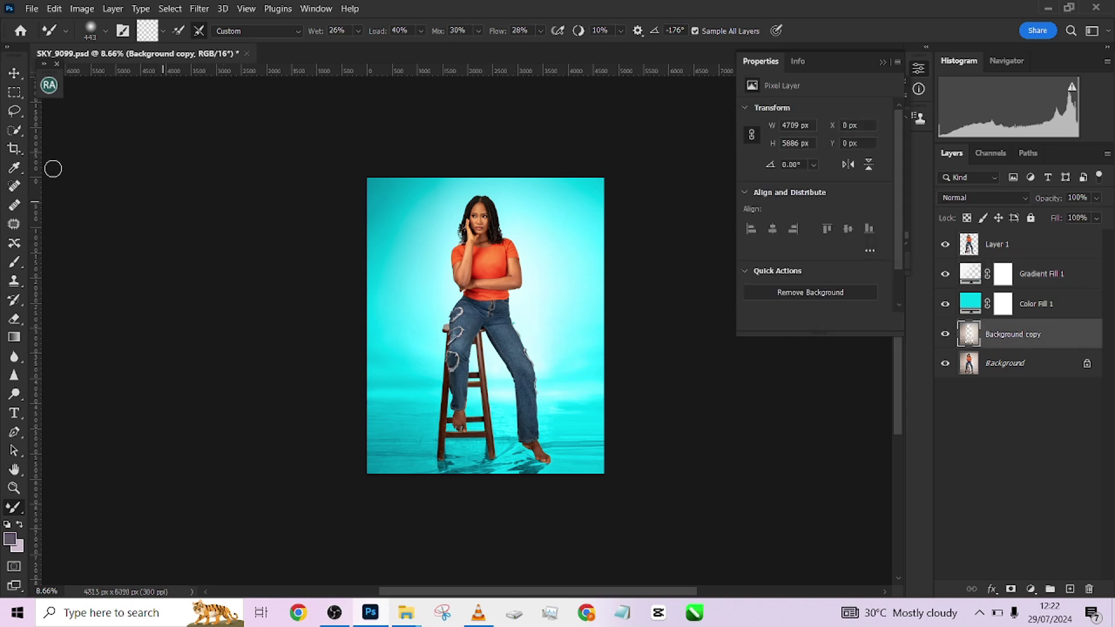
left_click(14, 149)
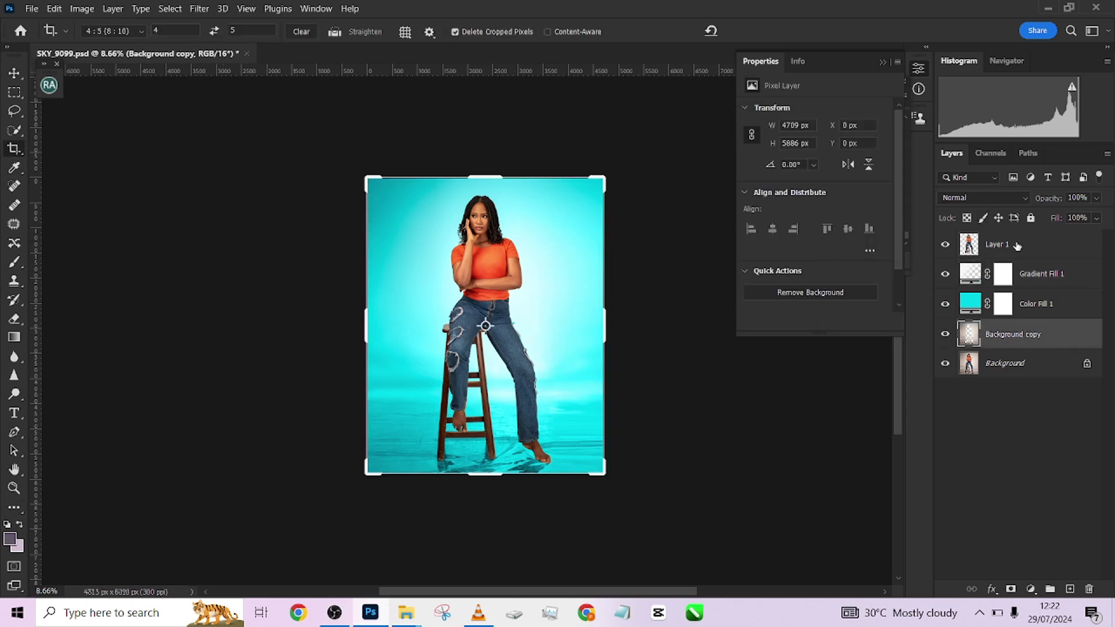
left_click_drag(485, 172, 485, 152)
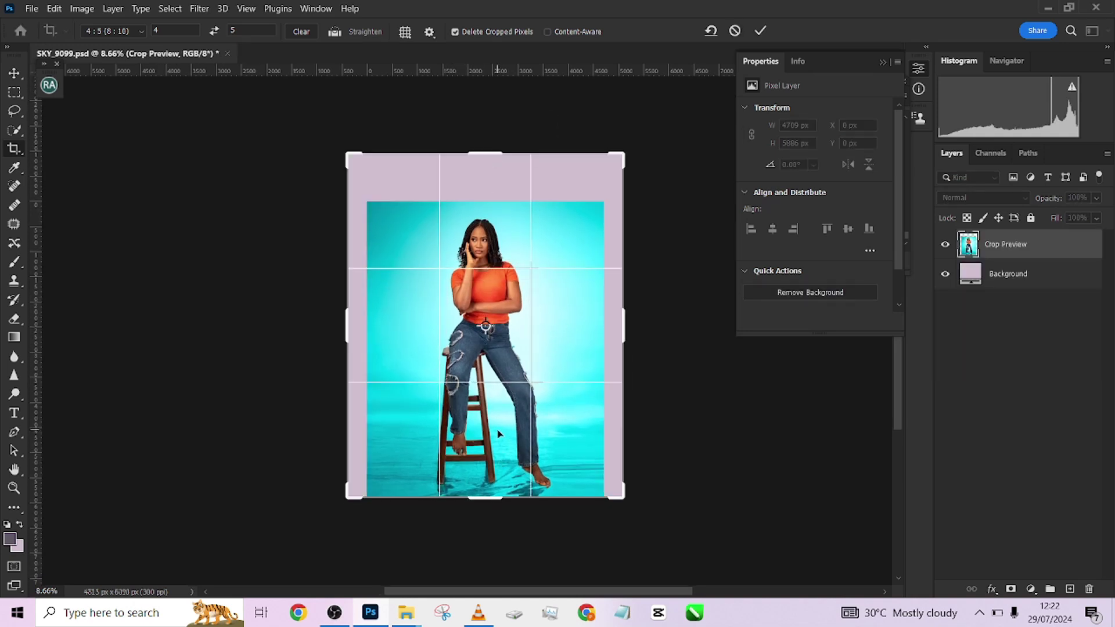
left_click_drag(498, 434, 499, 418)
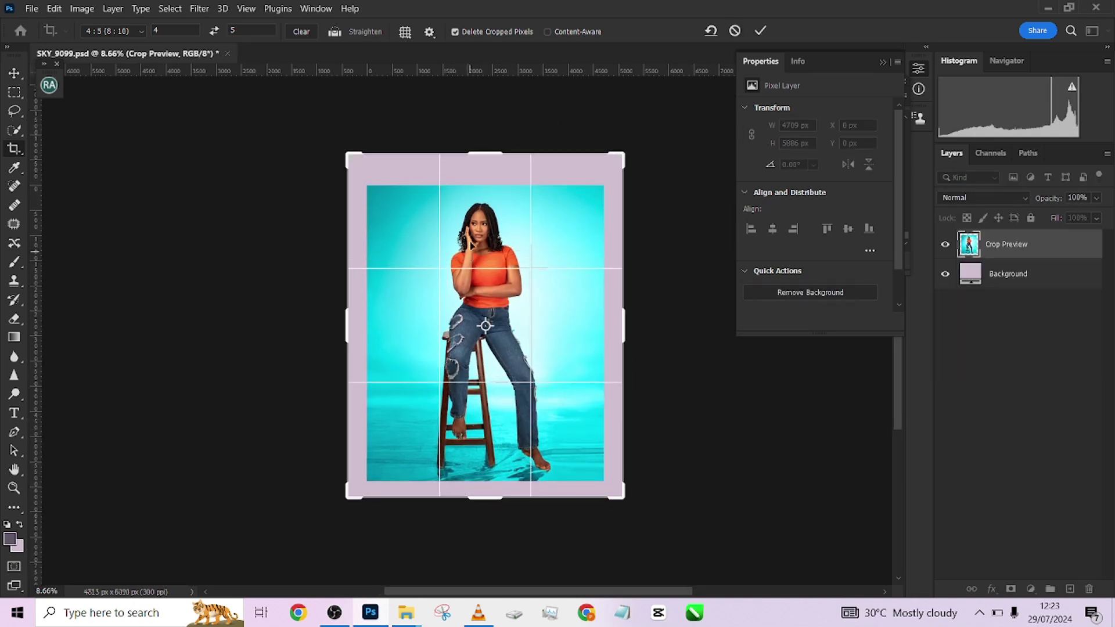
left_click_drag(486, 153, 486, 150)
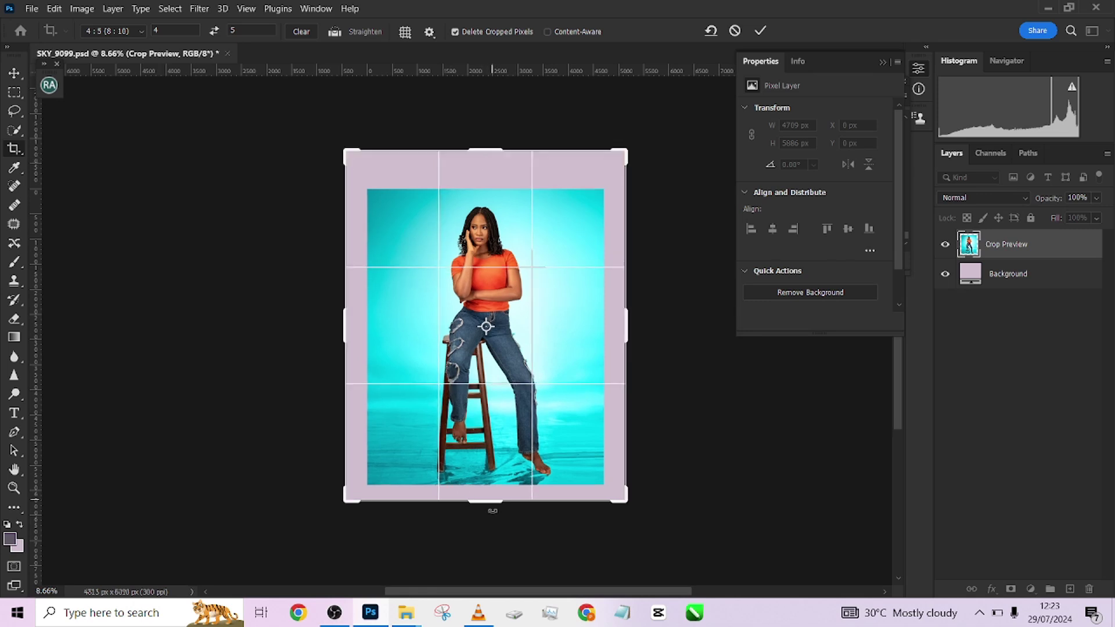
left_click_drag(493, 510, 492, 514)
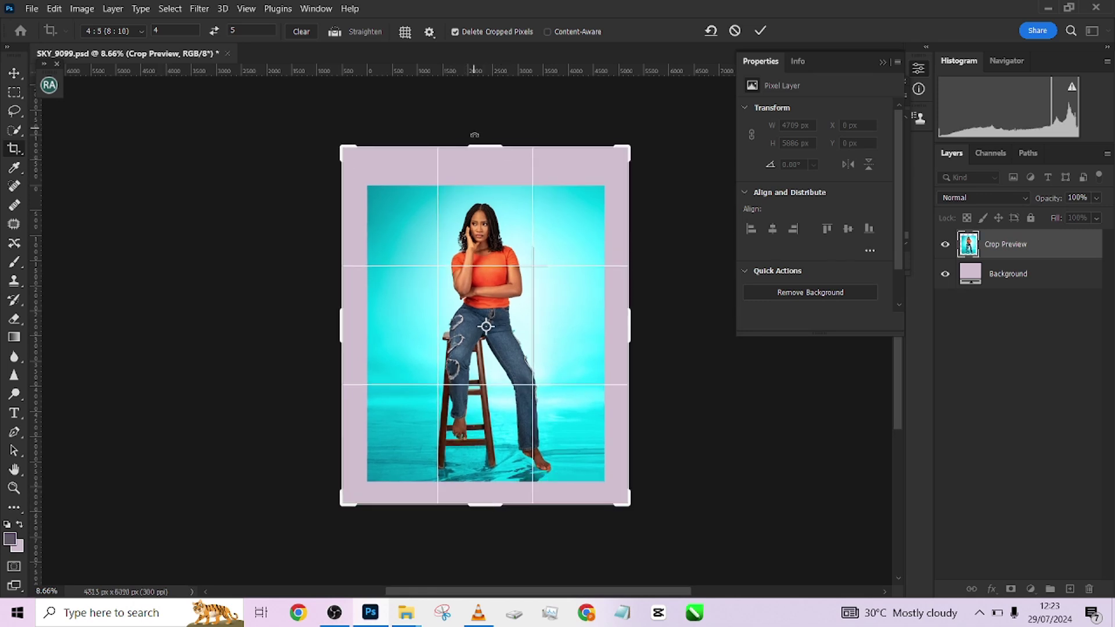
left_click_drag(475, 134, 475, 132)
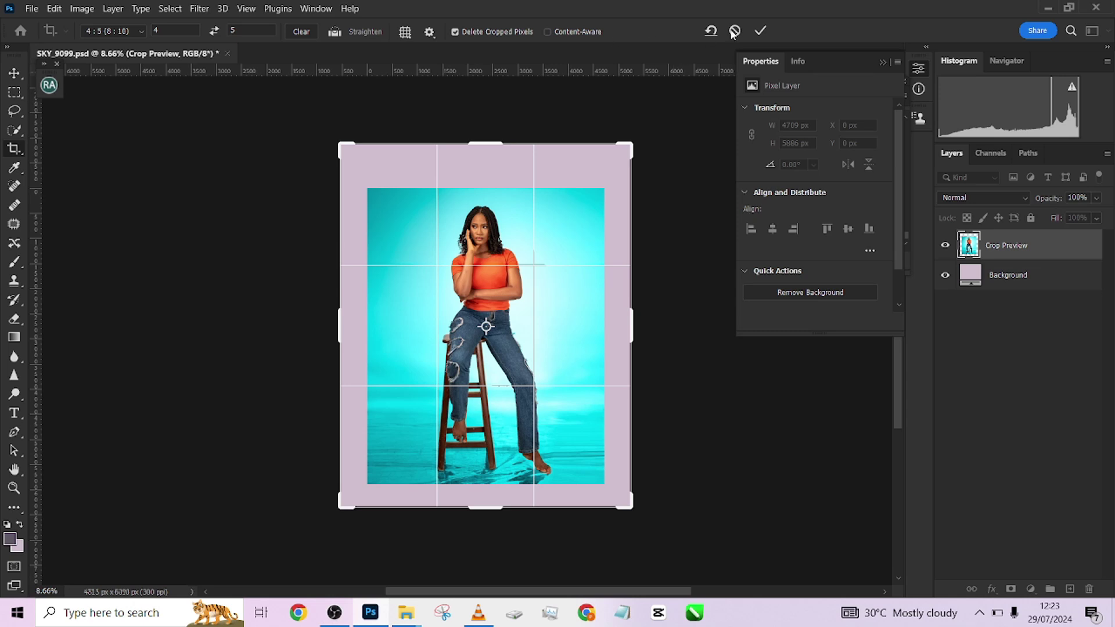
left_click(563, 34)
left_click_drag(485, 144, 486, 139)
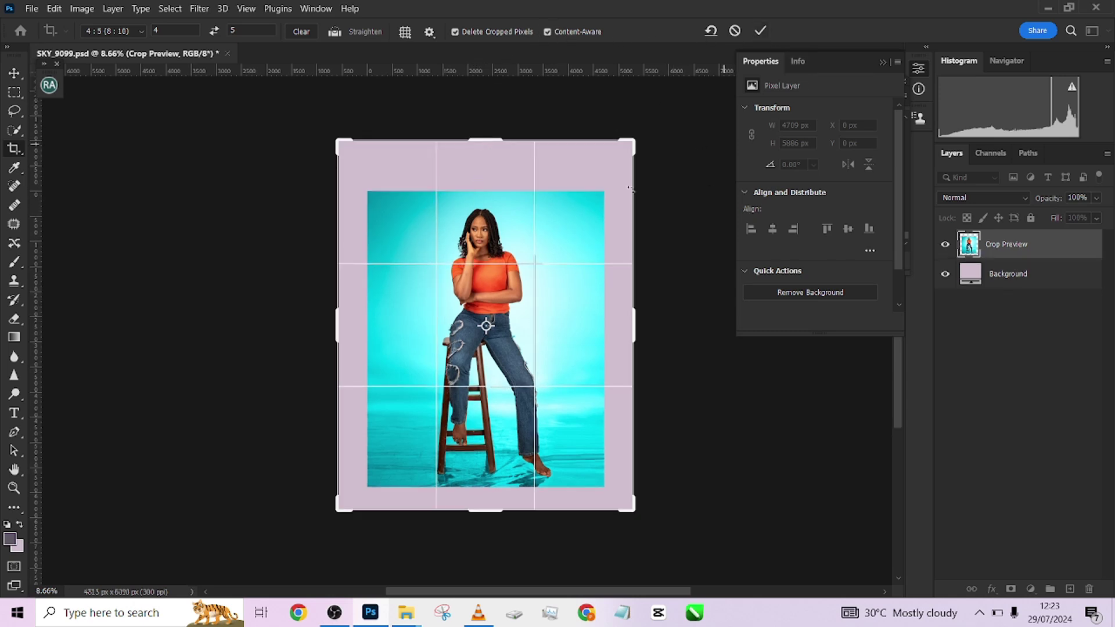
left_click(762, 31)
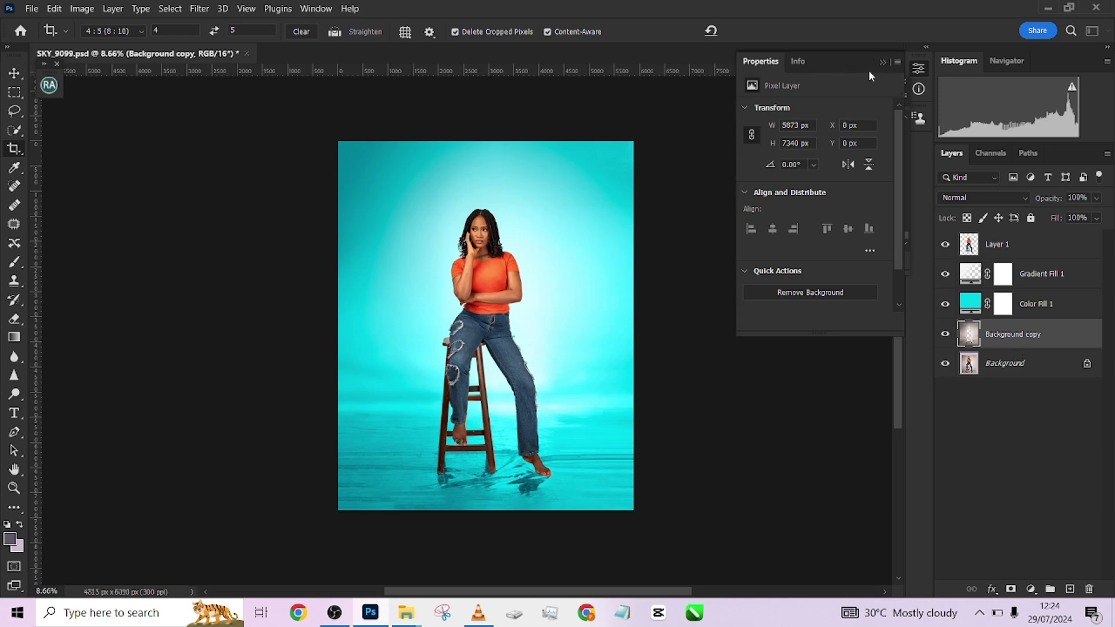
- Step back before the crop in History, then restore the extended version
left_click(884, 63)
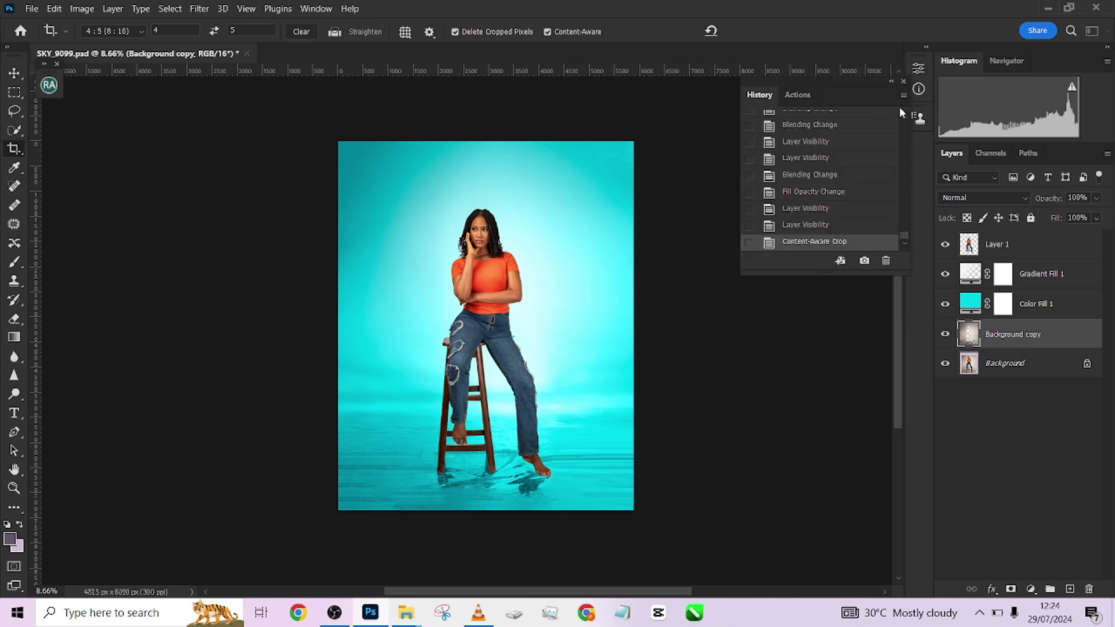
left_click(824, 226)
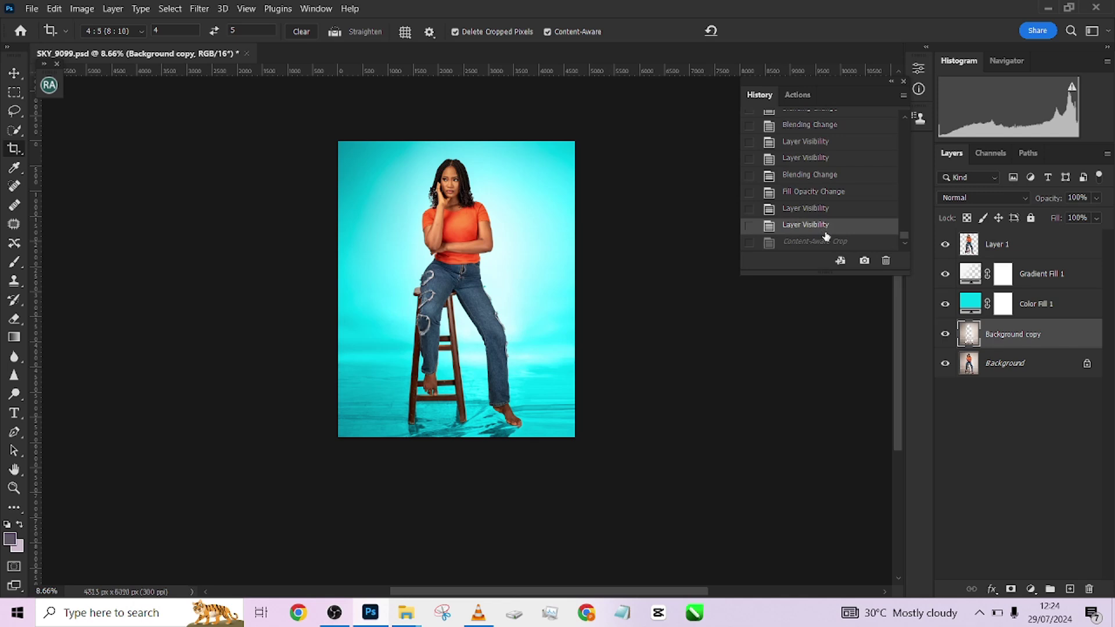
left_click(825, 242)
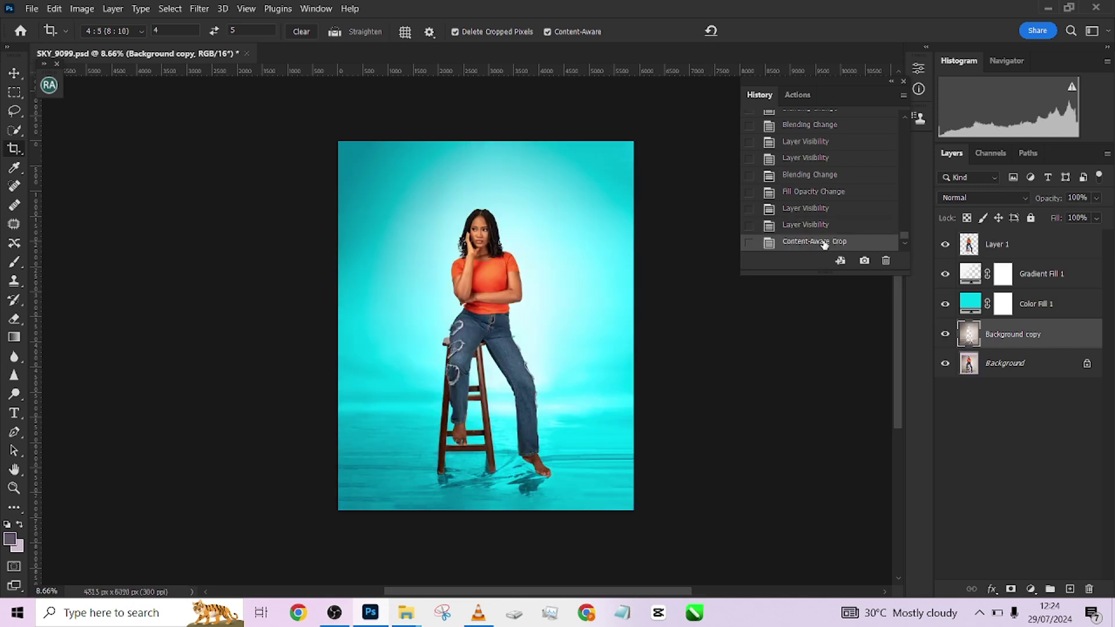
- Drag Gradient Fill 1's radial glow slightly up and left and confirm
double_click(971, 274)
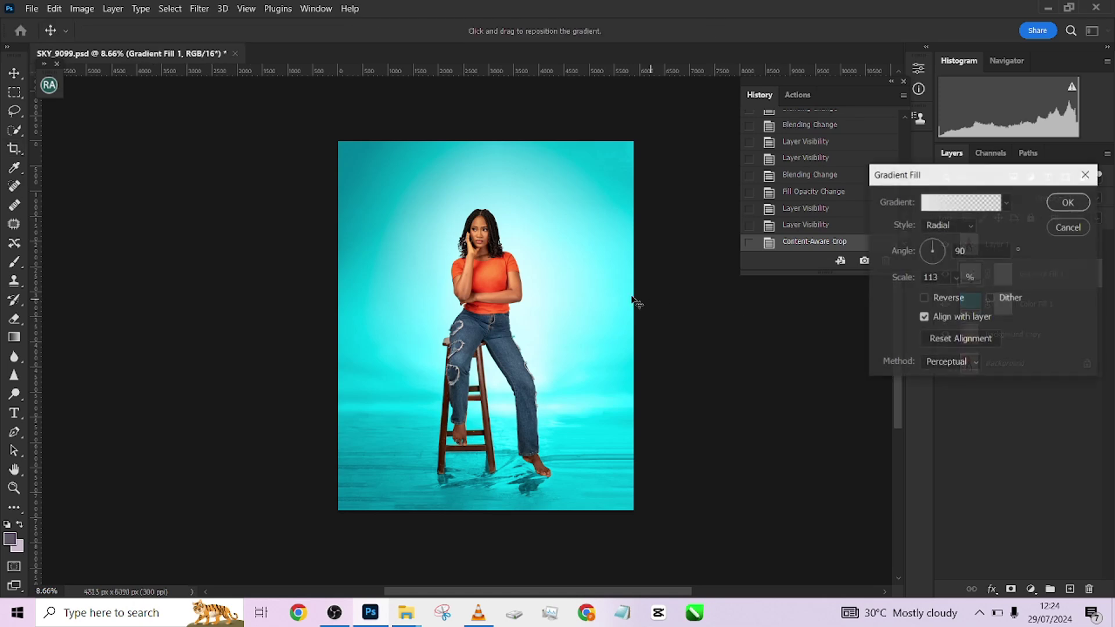
left_click_drag(530, 306, 505, 273)
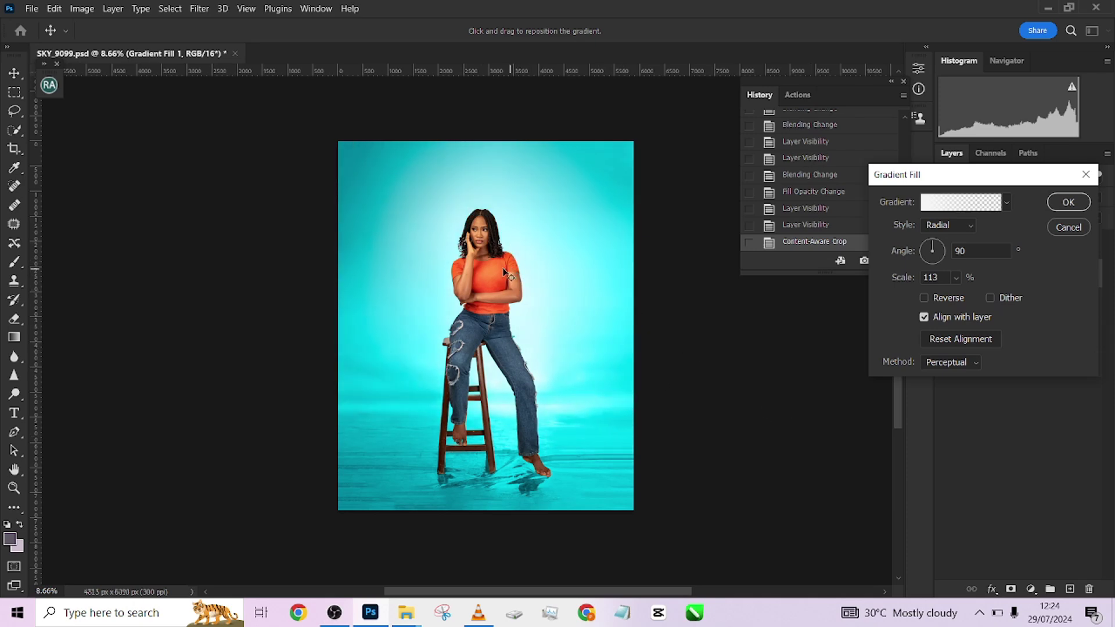
left_click(1071, 202)
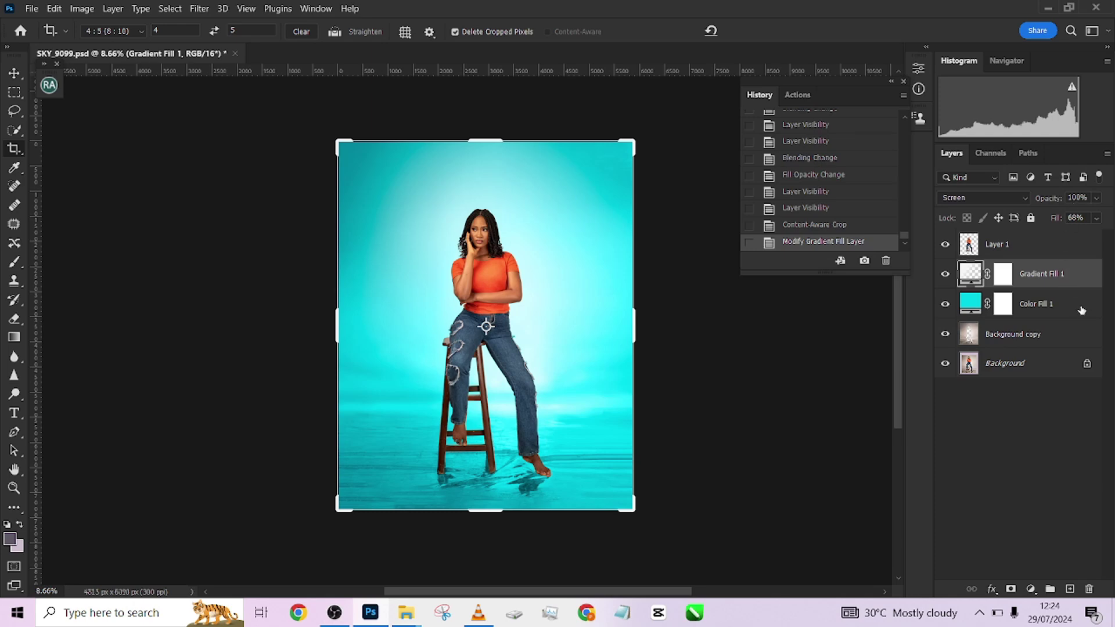
left_click(1037, 243)
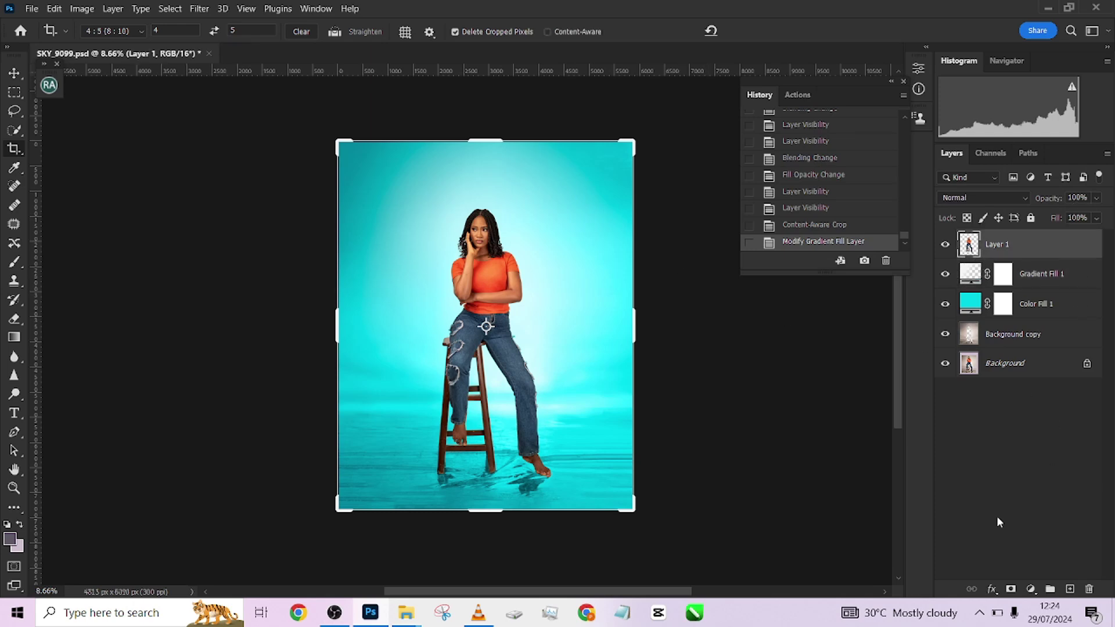
- Add a Photo Filter layer using Cooling Filter (80) at 60% opacity
scroll(575, 357, "up", 3)
scroll(585, 361, "down", 2)
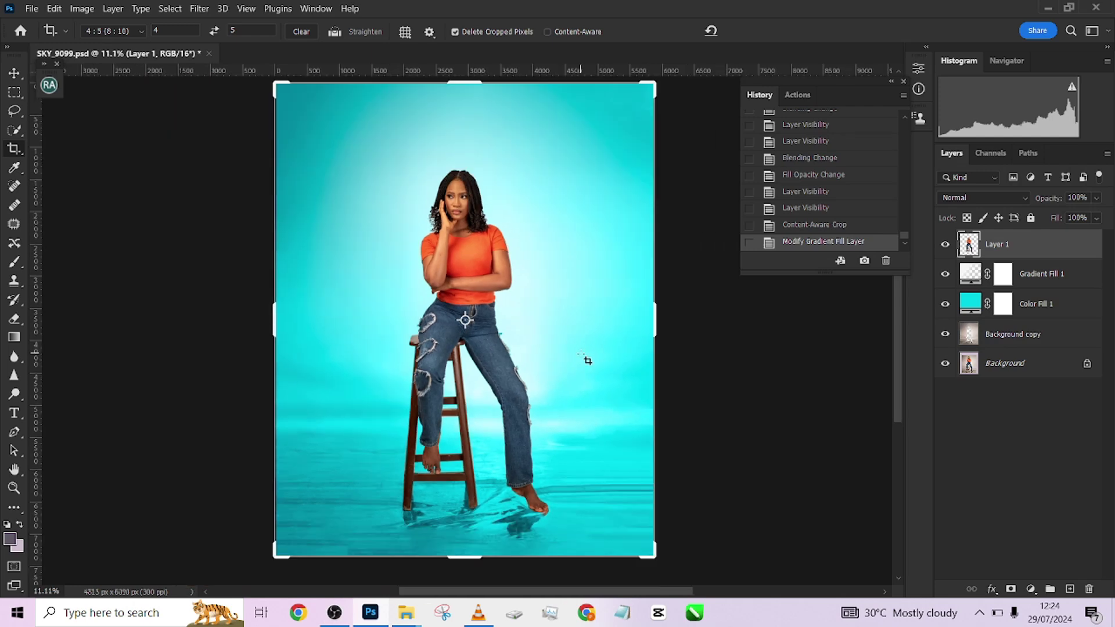
left_click(1031, 589)
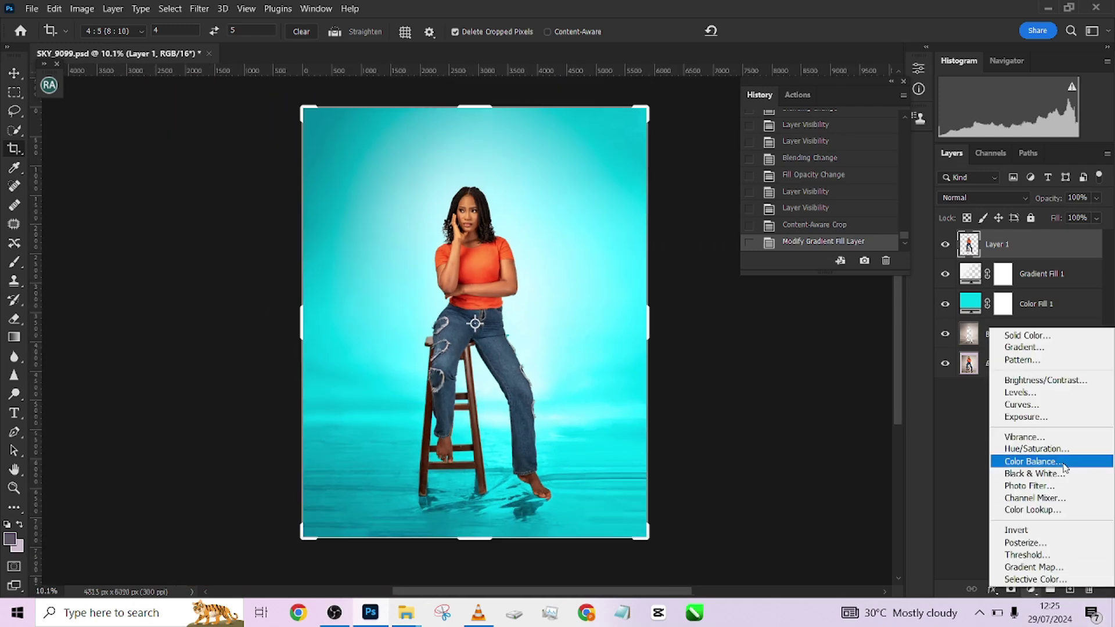
left_click(1045, 489)
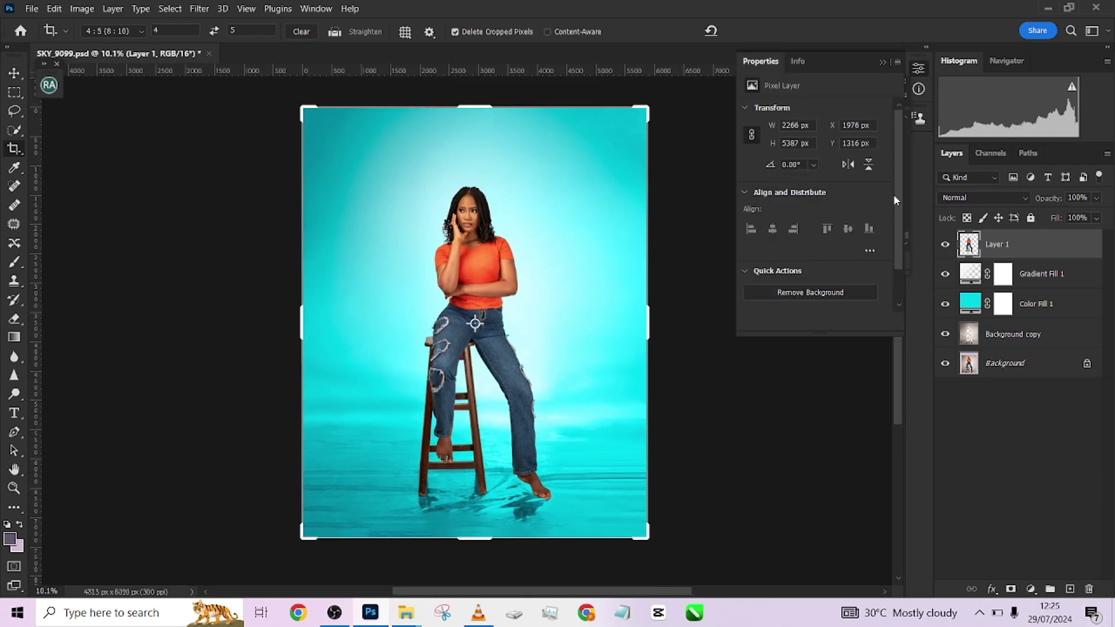
left_click(813, 110)
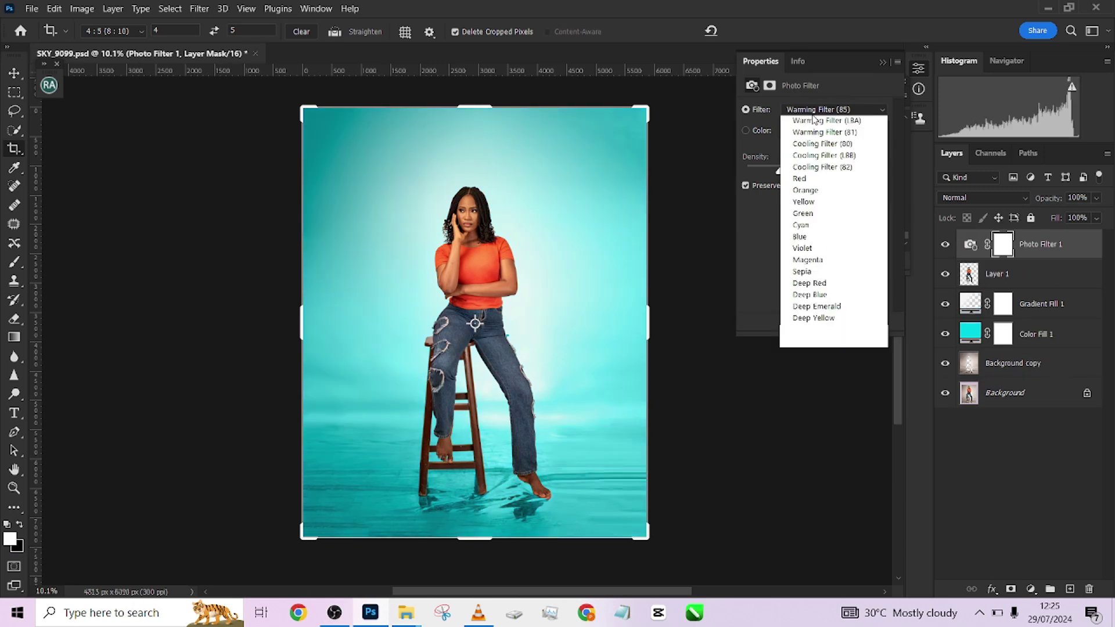
left_click(813, 146)
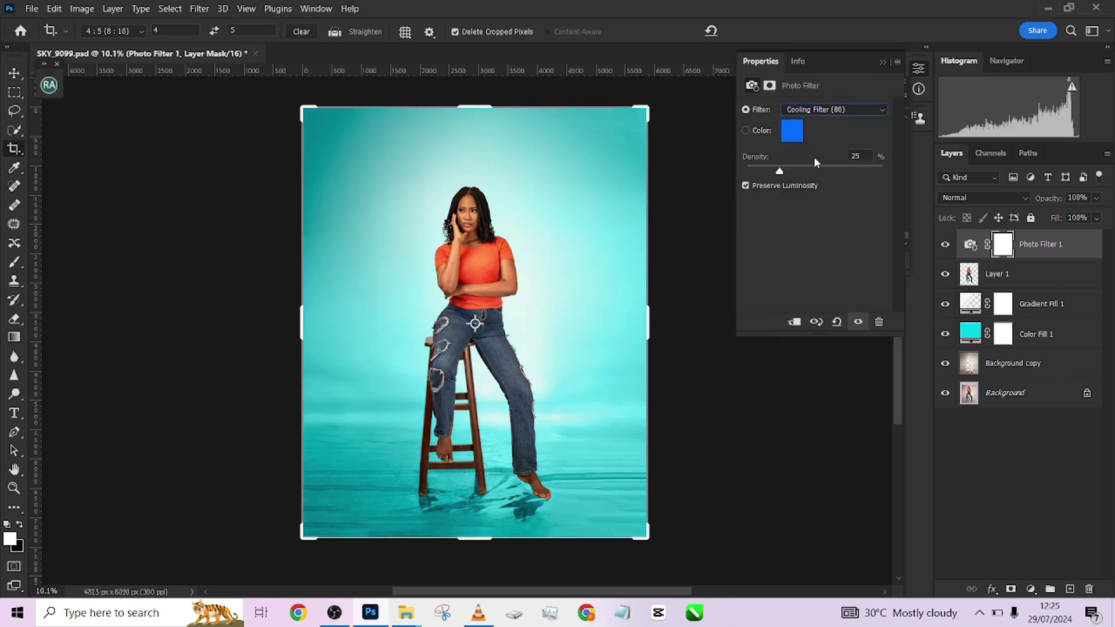
left_click(1097, 199)
left_click(1082, 218)
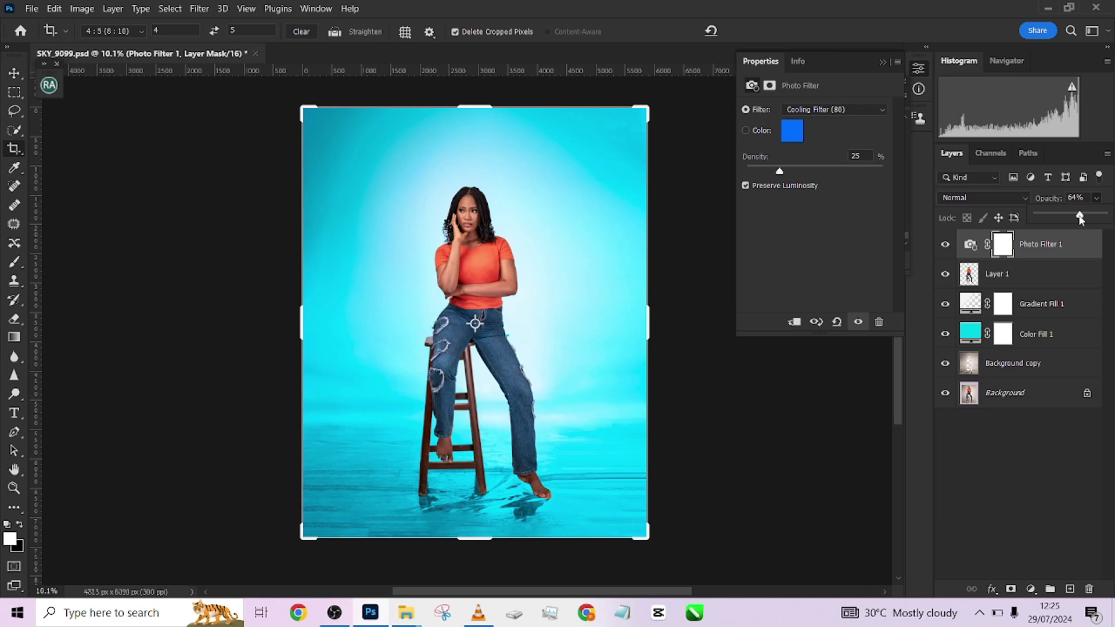
left_click_drag(1081, 219, 1078, 219)
- Add a Curves layer, raising the black point and pulling in the white point
left_click(1031, 589)
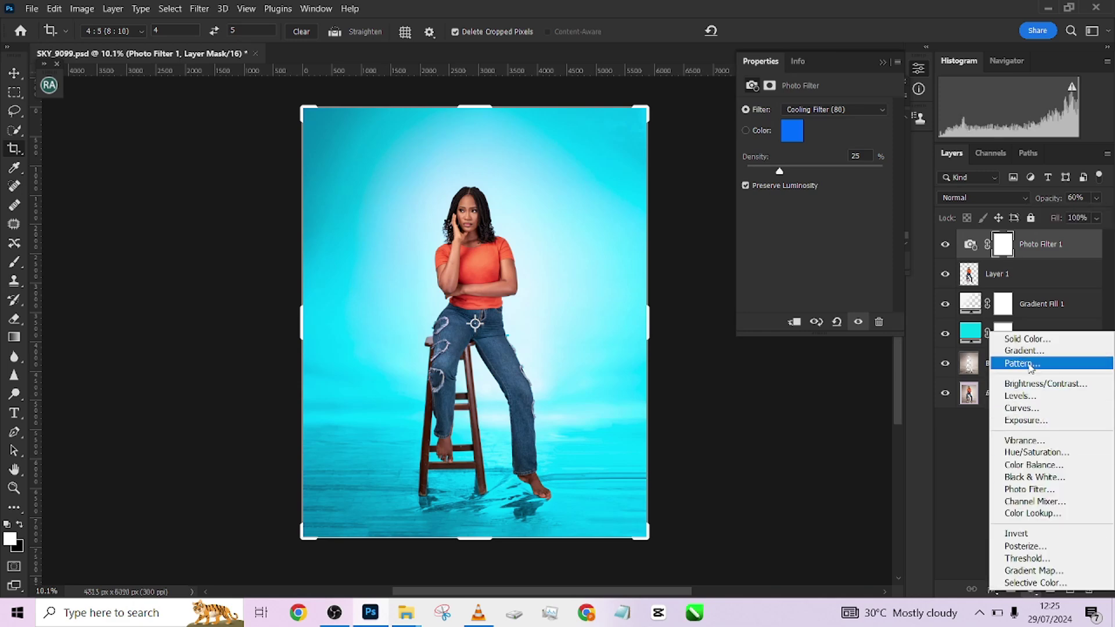
left_click(1023, 408)
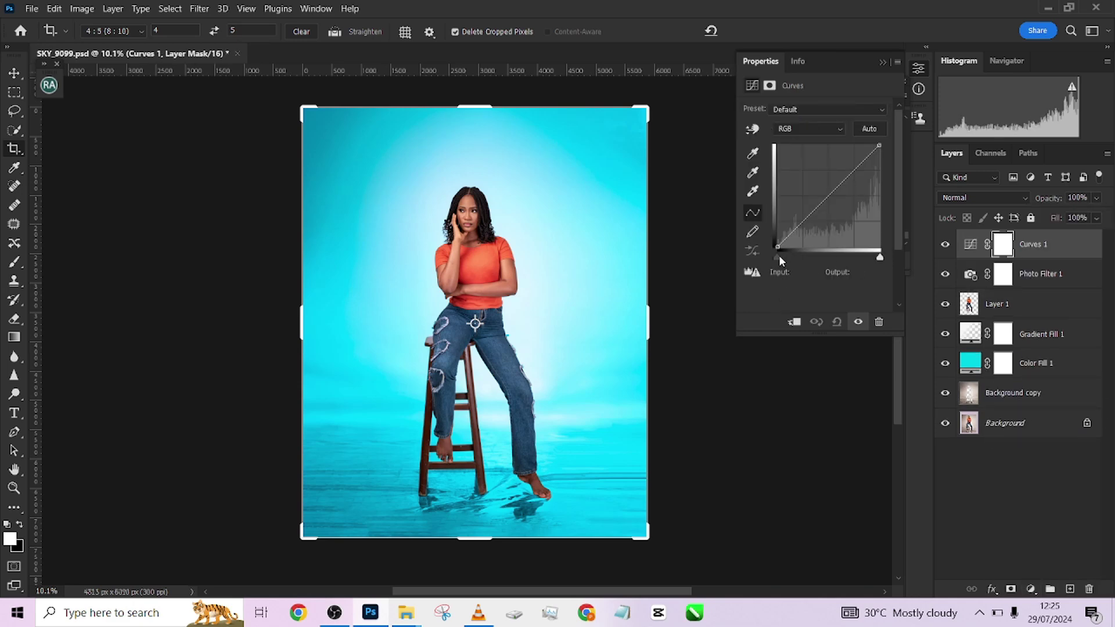
left_click_drag(778, 256, 784, 256)
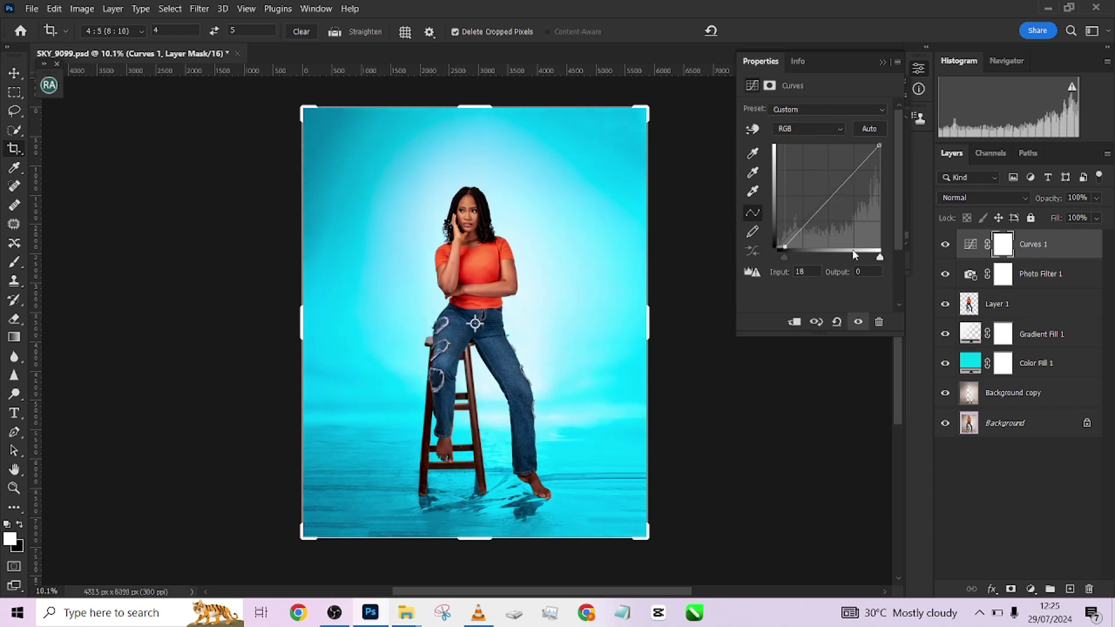
left_click_drag(880, 257, 873, 258)
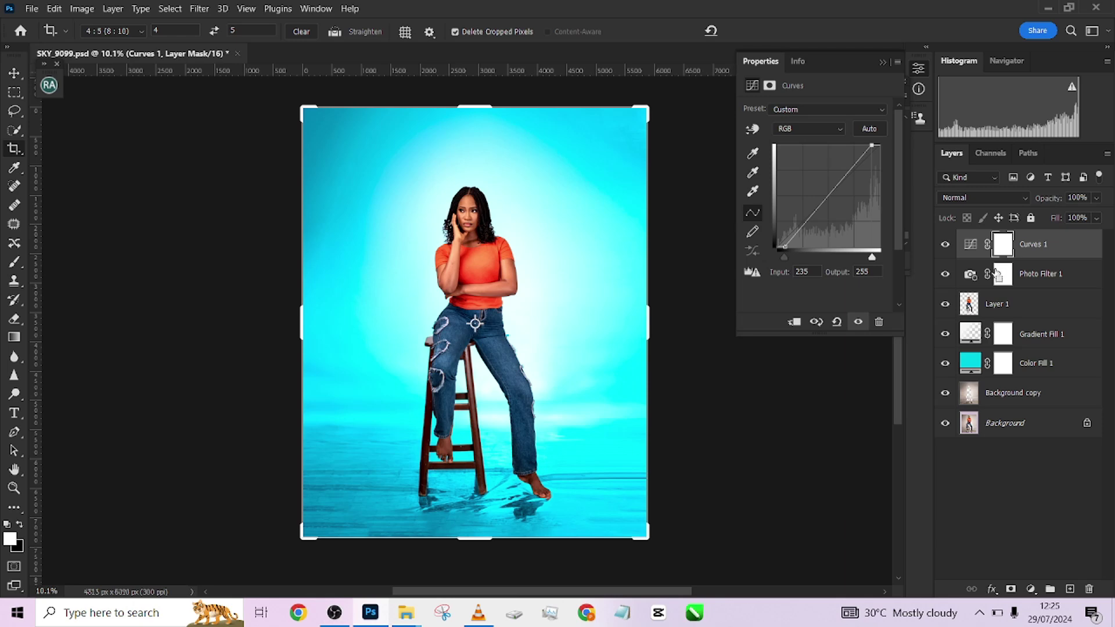
- Invert the Curves 1 mask and paint it back onto the model with a 578 brush
key("ctrl+i")
key("b")
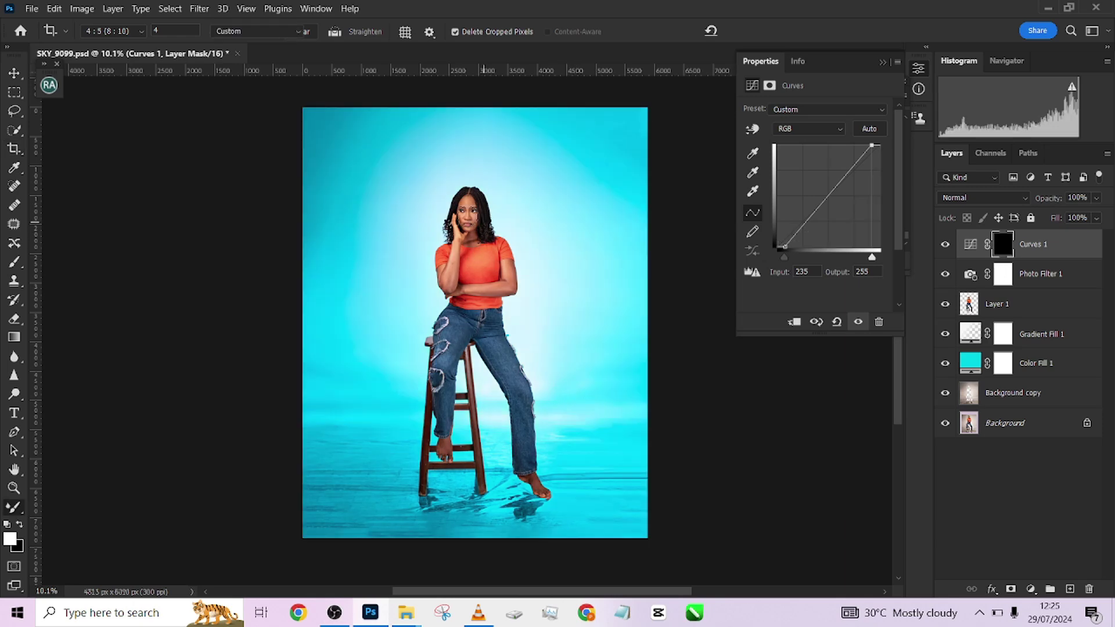
key("shift+b")
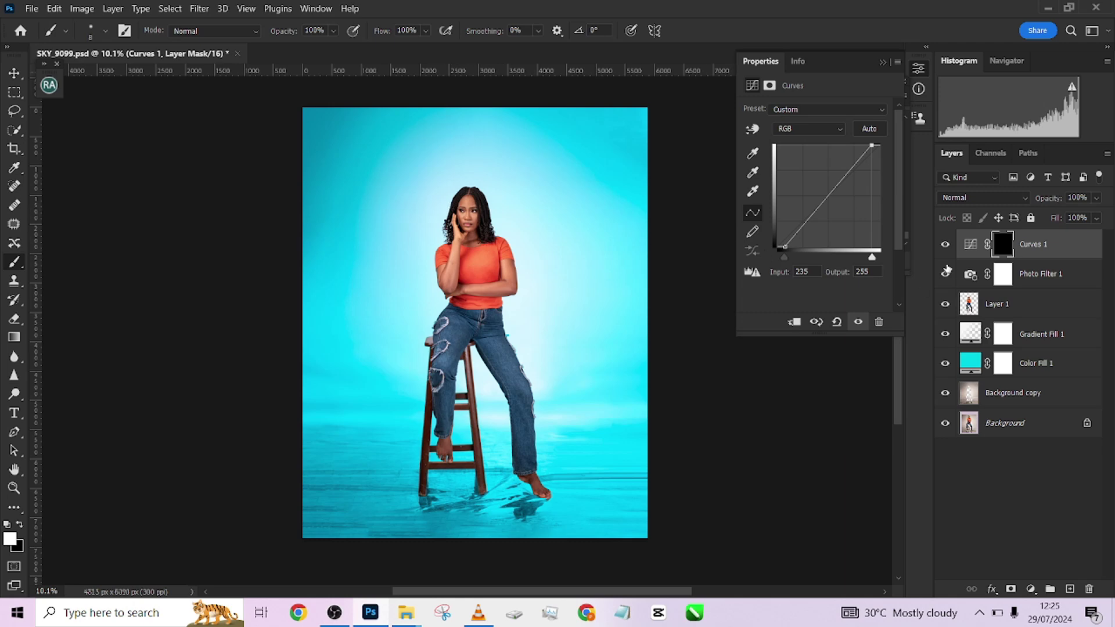
left_click_drag(464, 219, 476, 220)
mouse_move(500, 276)
left_mouse_down()
mouse_move(506, 298)
mouse_move(457, 298)
left_mouse_up()
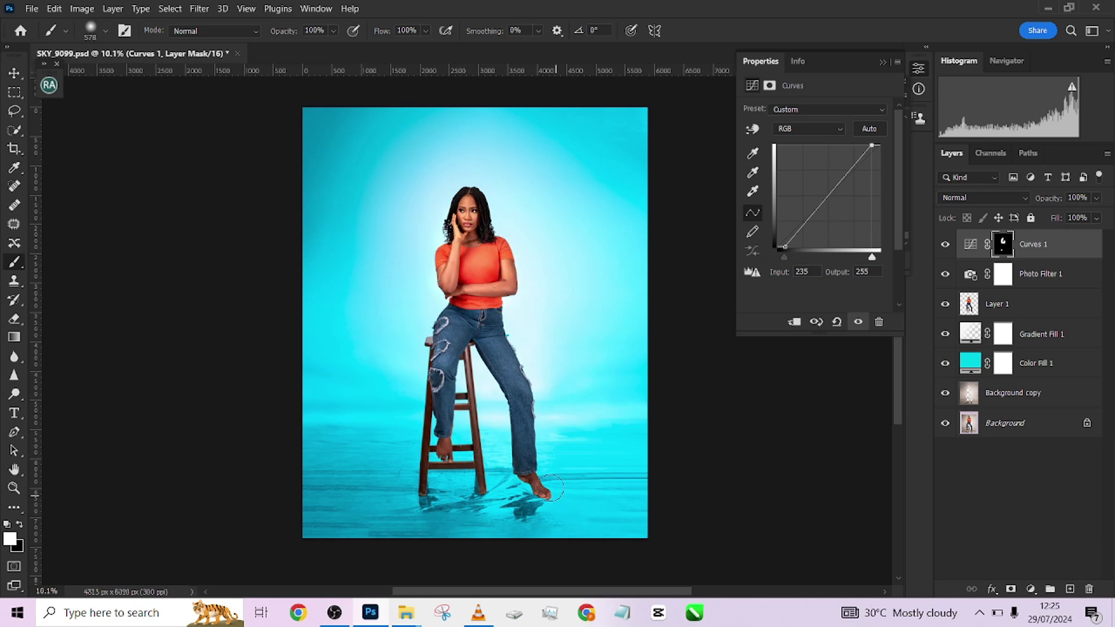
- Lower the Curves 1 Red channel from 138 to 127
left_click(821, 133)
left_click(816, 145)
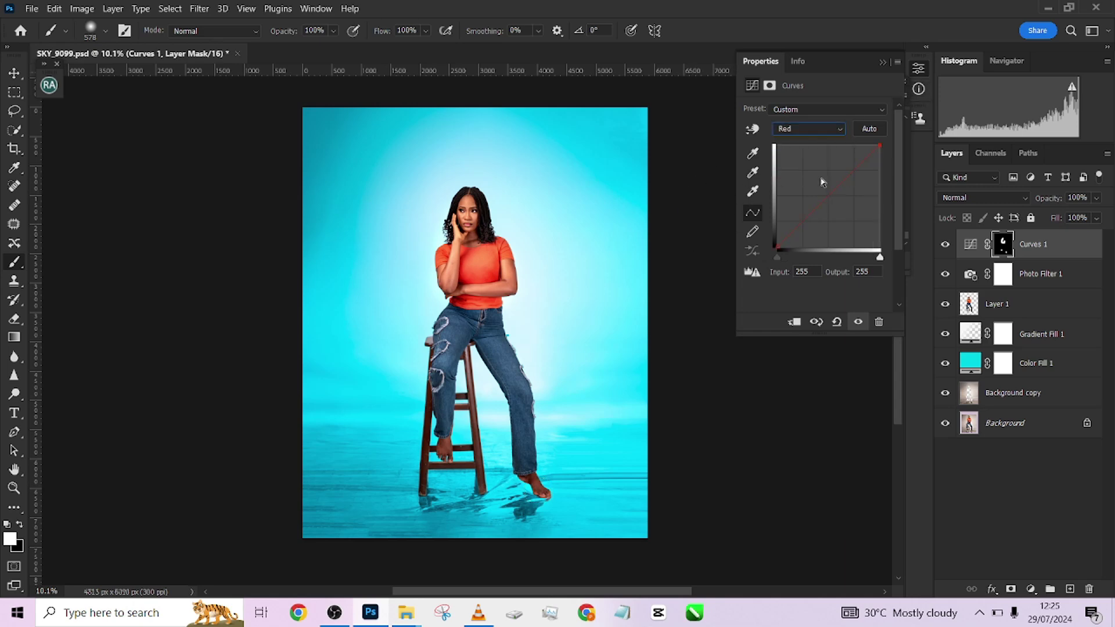
left_click(833, 196)
scroll(522, 224, "up", 5)
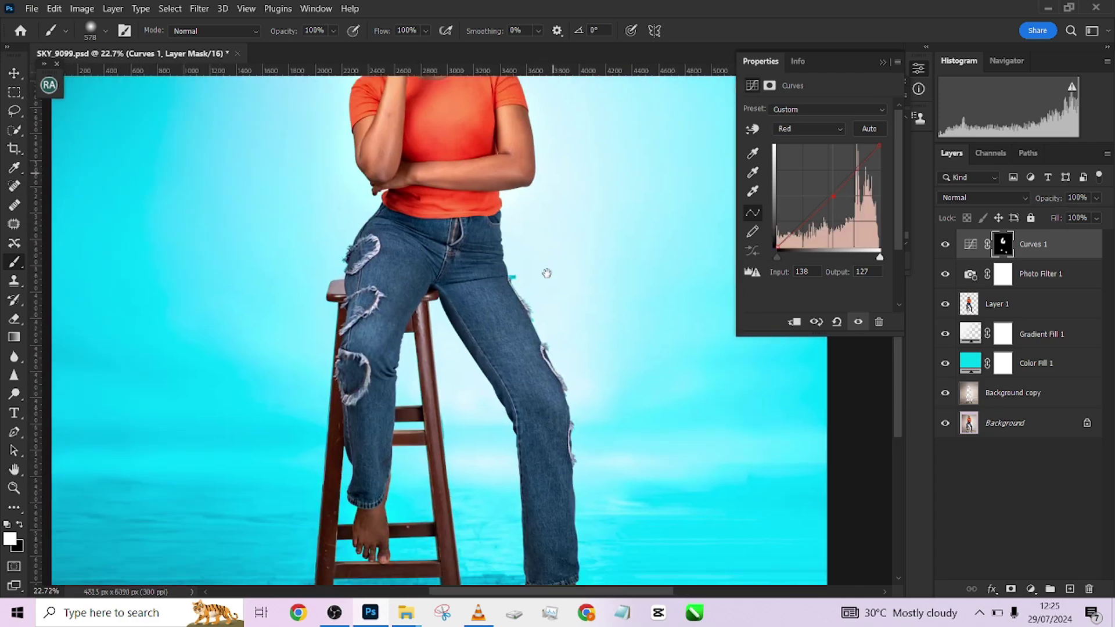
mouse_move(546, 273)
left_mouse_down()
mouse_move(547, 93)
mouse_move(551, 261)
left_mouse_up()
scroll(552, 312, "down", 5)
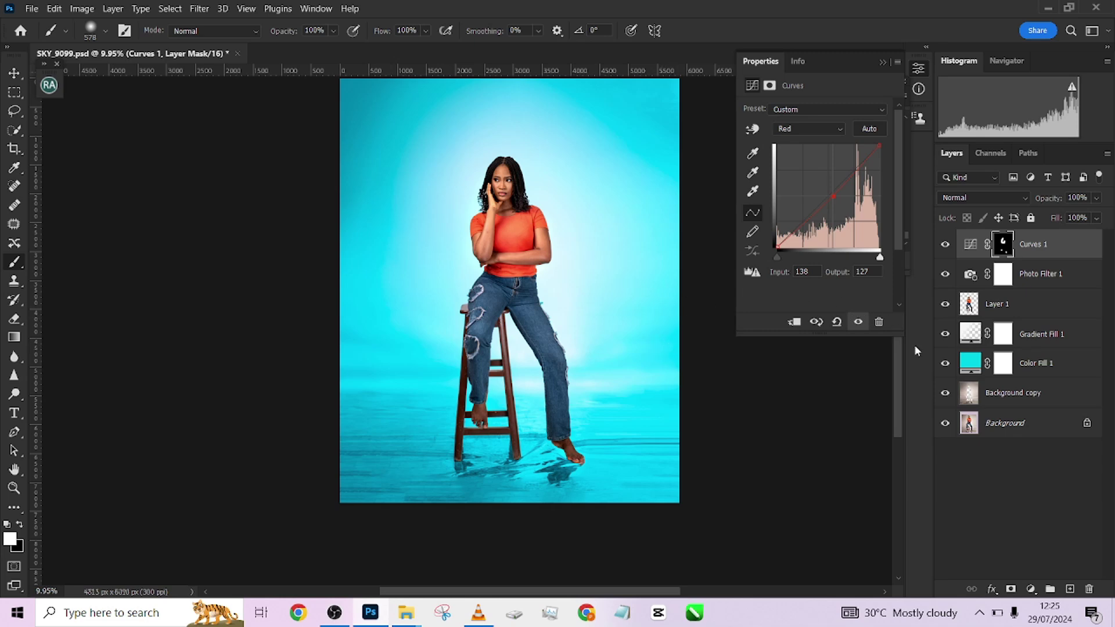
left_click(1069, 338)
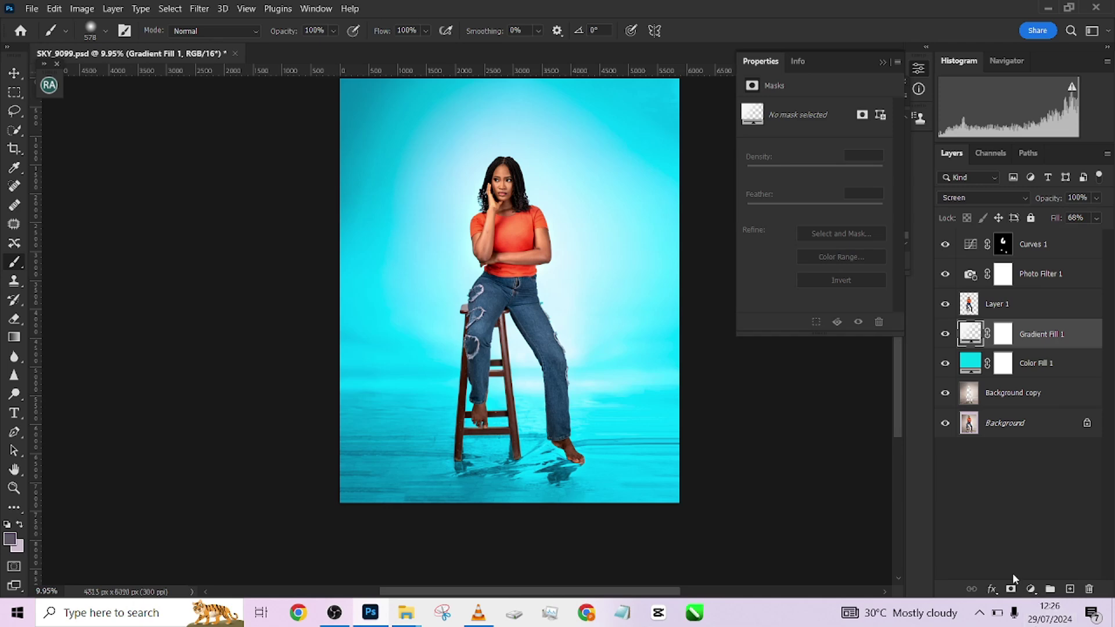
- Add a Curves adjustment layer above Gradient Fill 1 and pull the curve down to darken
left_click(1031, 589)
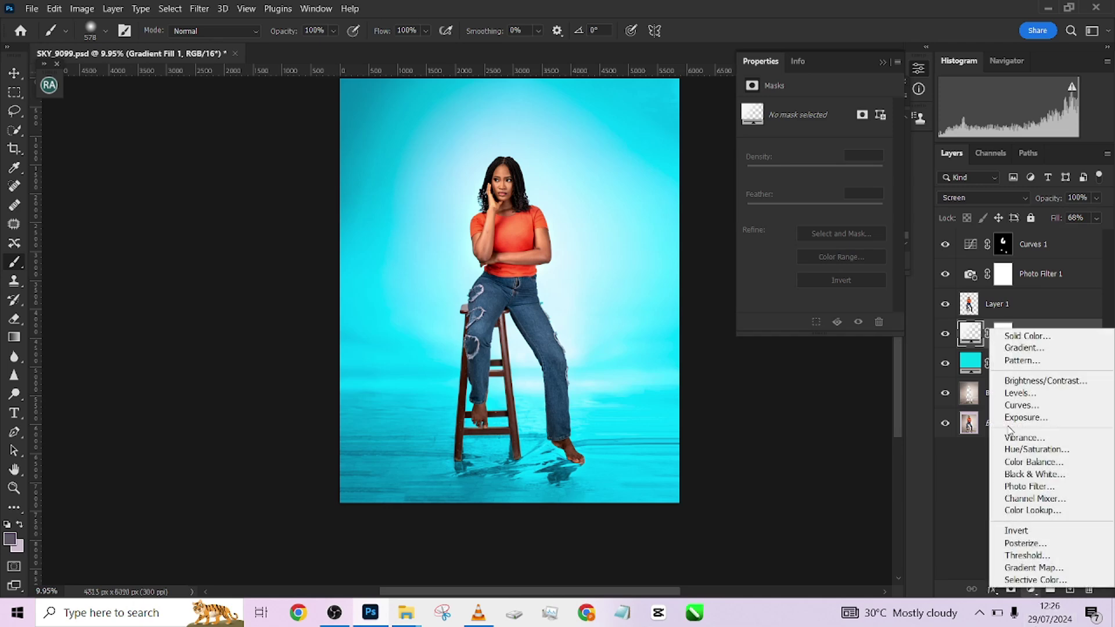
left_click(1030, 405)
left_click_drag(833, 194, 834, 209)
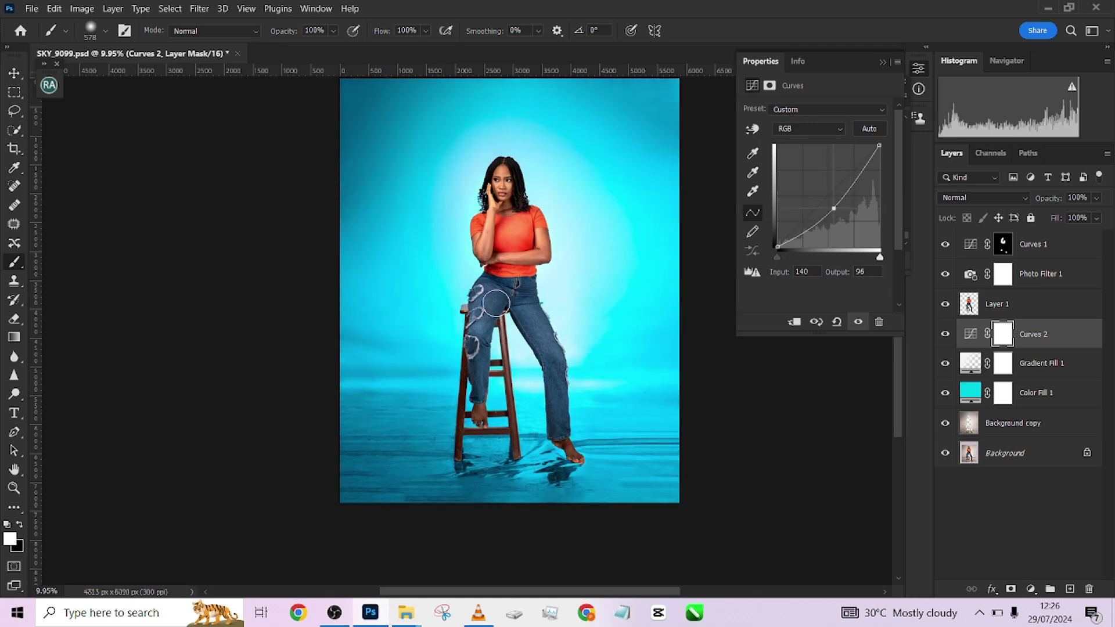
- Draw a large elliptical marquee selection centred around the model
left_click(14, 91)
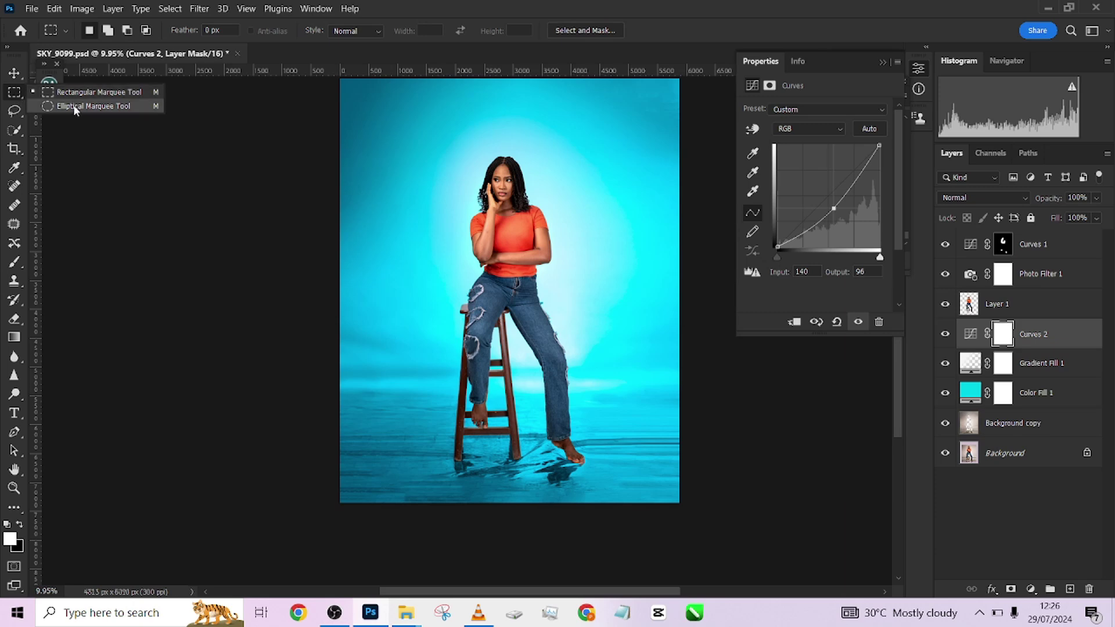
left_click(76, 96)
key("shift+m")
left_click_drag(414, 116, 776, 552)
left_click_drag(603, 453, 513, 409)
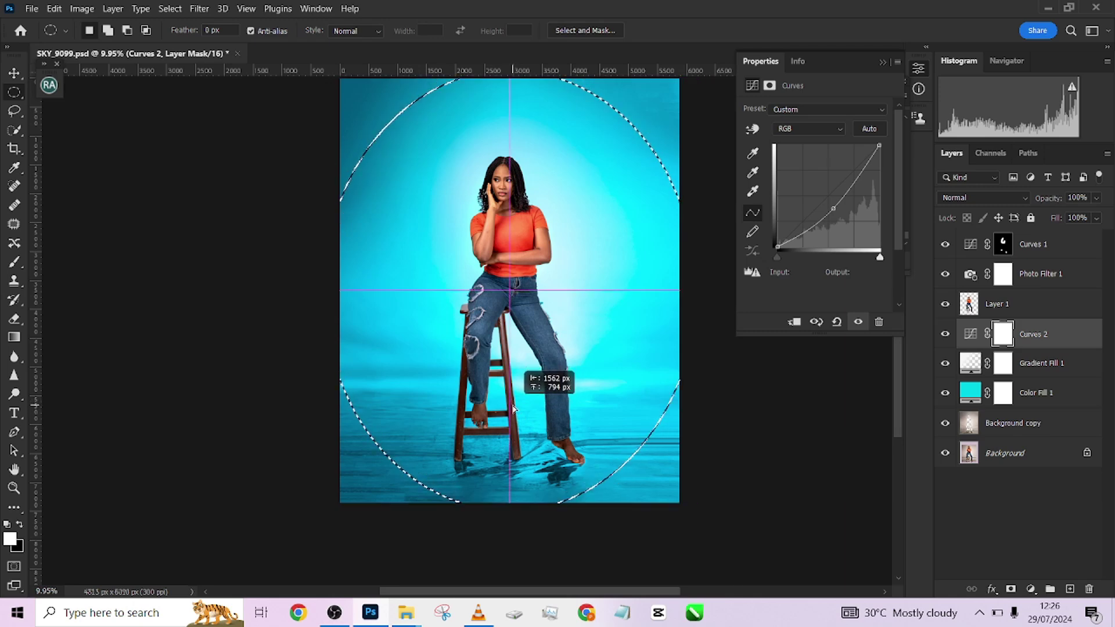
- Replace the default Curves 2 mask with a mask made from the oval selection
left_click_drag(1003, 334, 1090, 589)
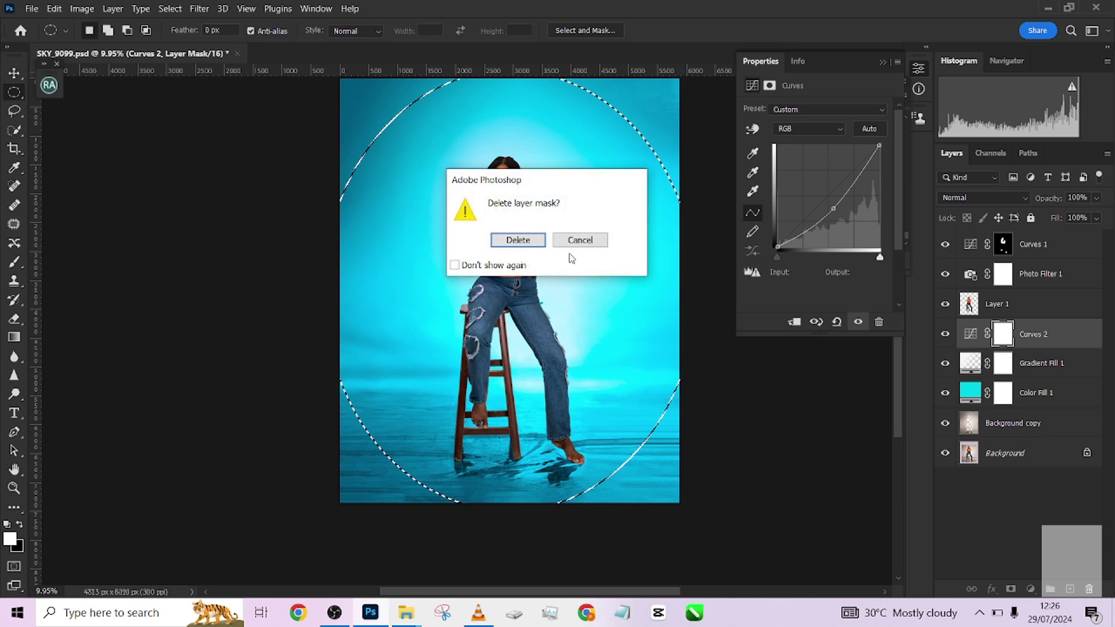
left_click(517, 240)
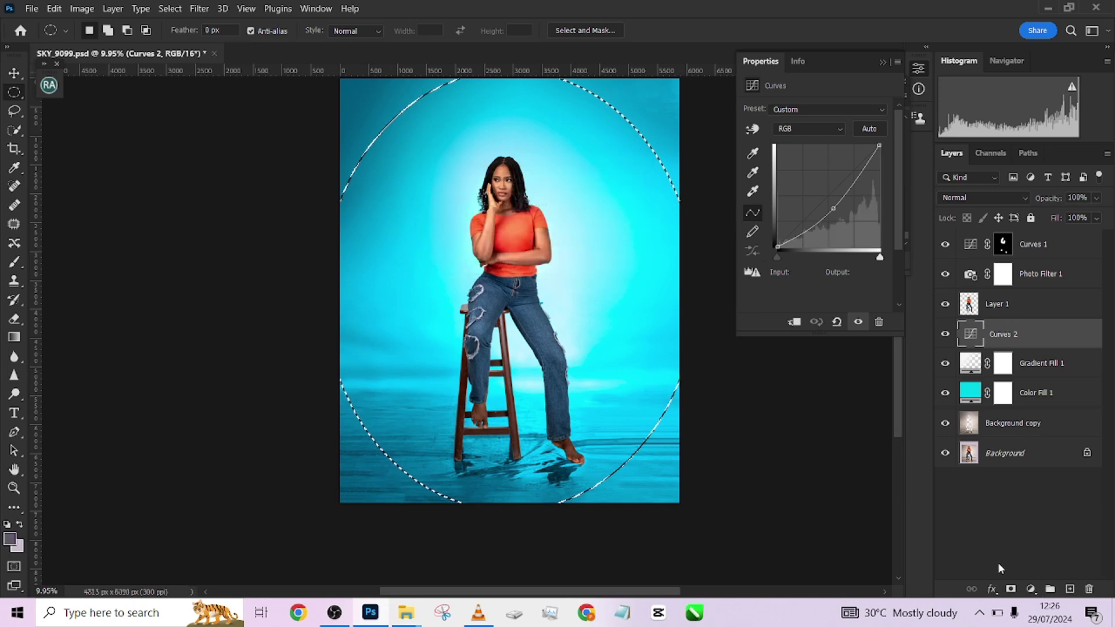
left_click(1011, 589)
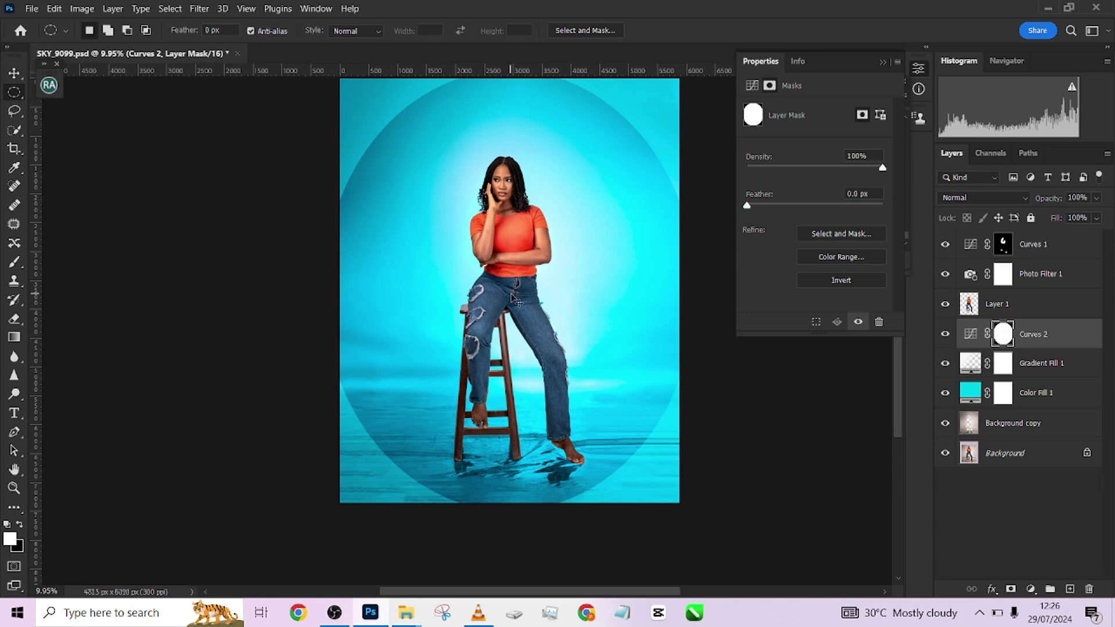
- Invert the Curves 2 oval mask so darkening falls outside, with a 4 px feather
key("ctrl+i")
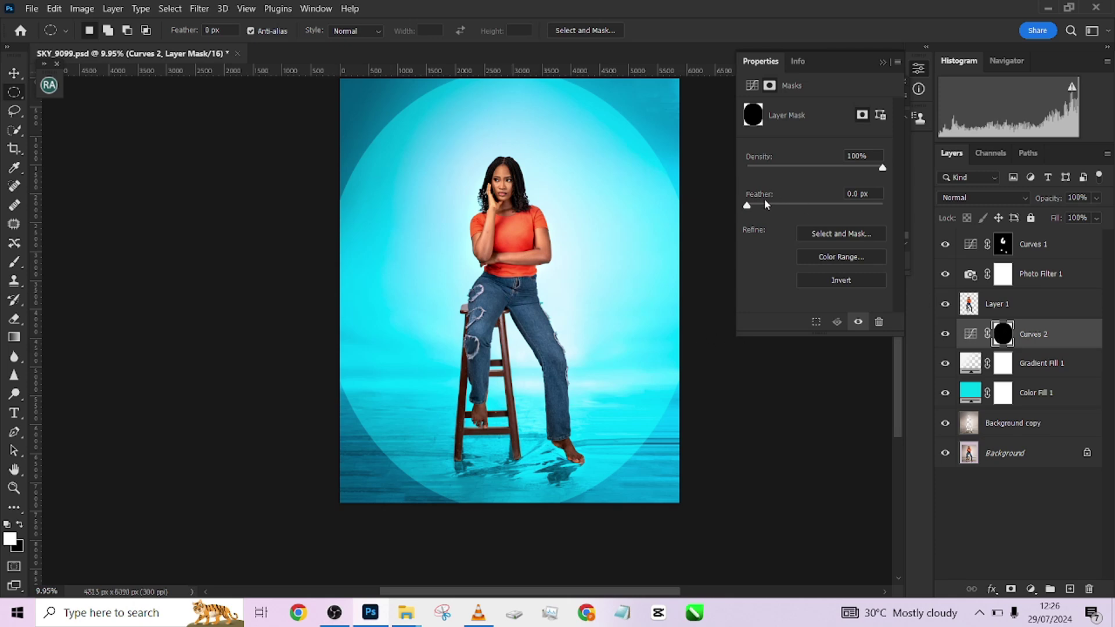
left_click_drag(765, 204, 777, 206)
left_click(881, 62)
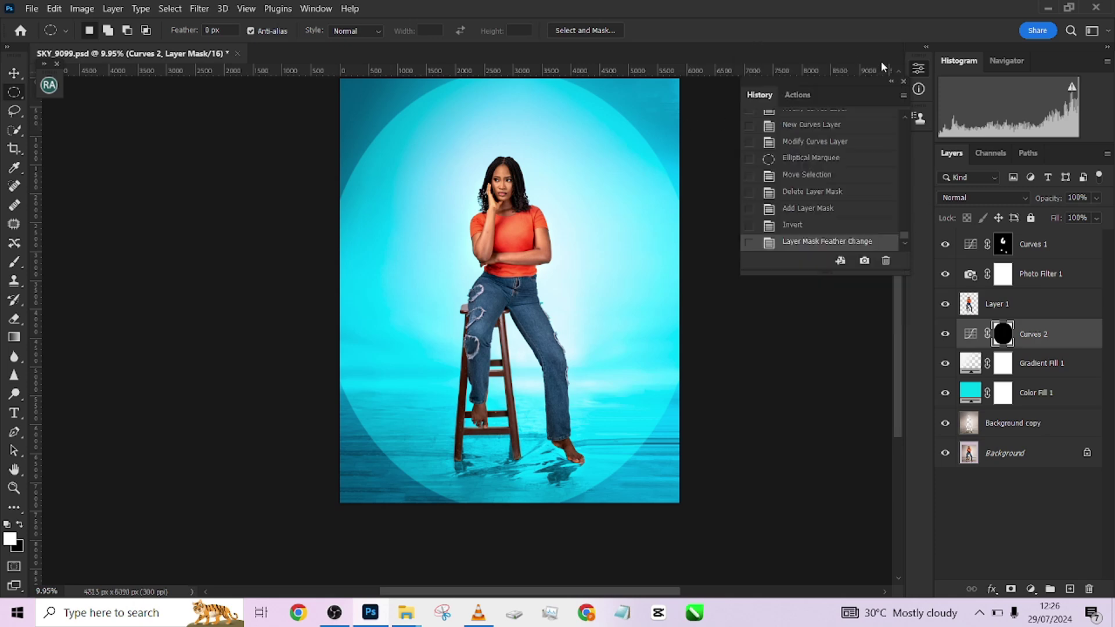
left_click(312, 10)
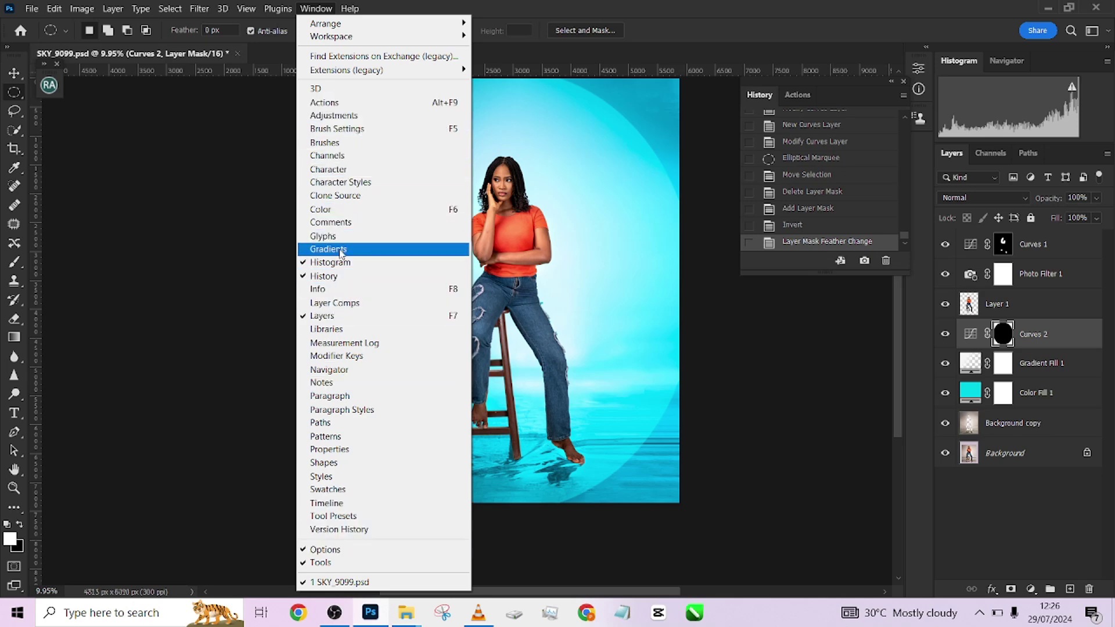
left_click(328, 450)
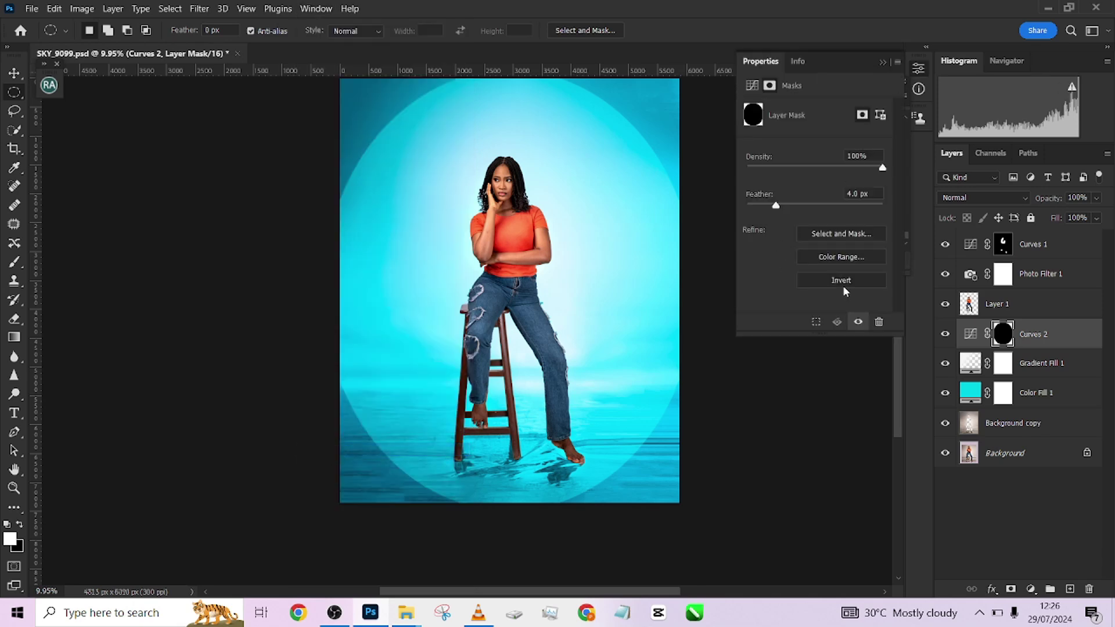
- Raise the mask feather to about 310.8 px and toggle Curves 2 to compare
left_click_drag(797, 205, 818, 206)
left_click(833, 207)
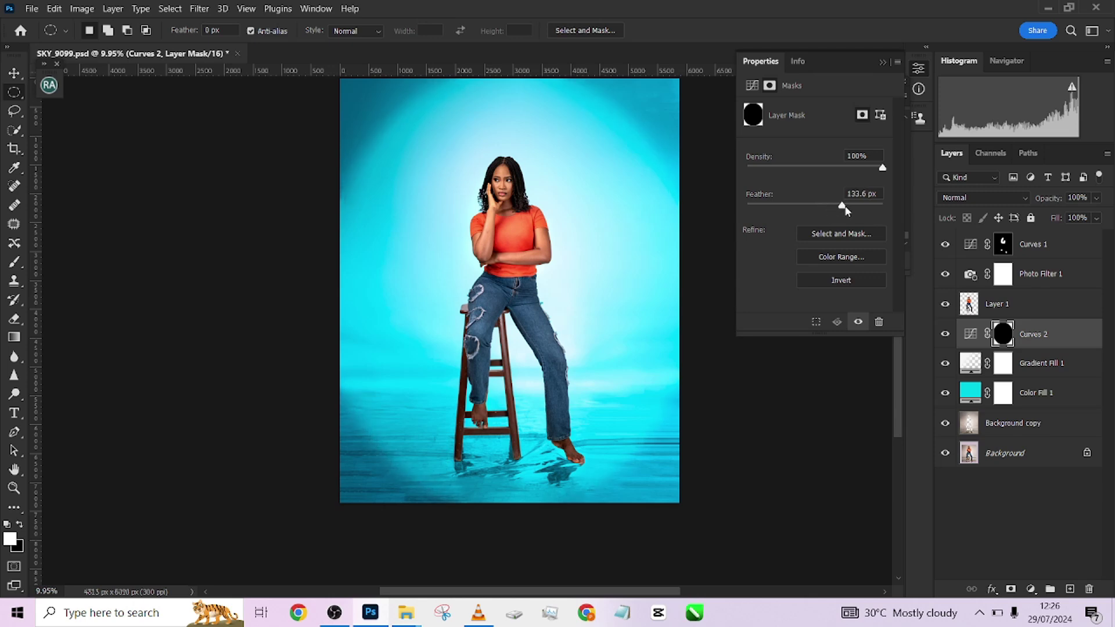
left_click(851, 207)
left_click_drag(854, 207, 859, 208)
left_click(945, 334)
left_click(945, 334)
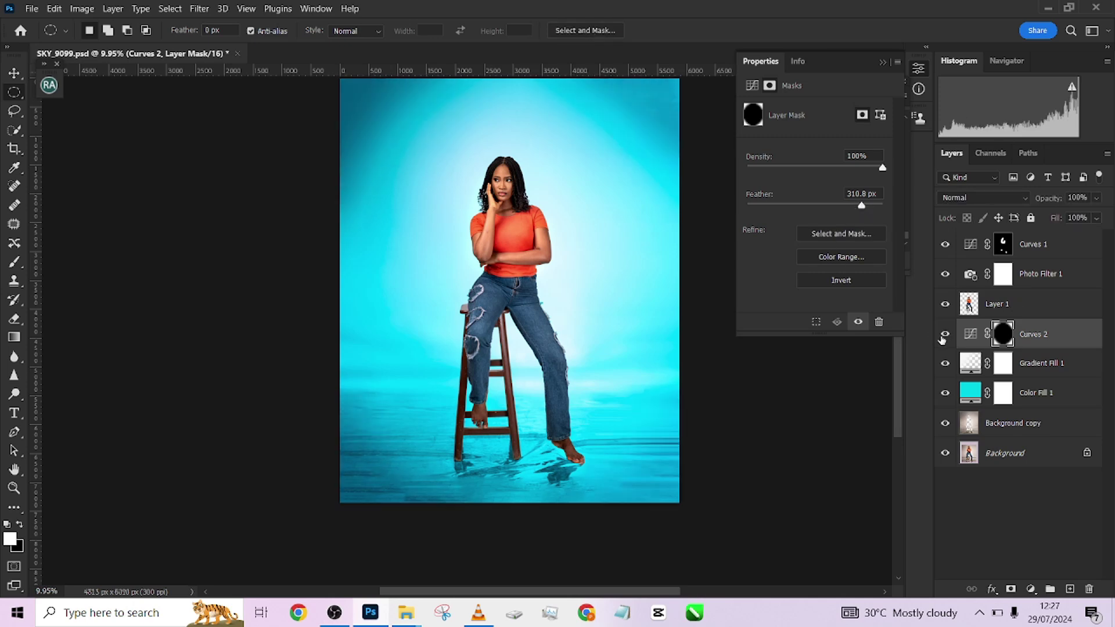
- Transform the Curves 2 mask wider to about 112% width, commit, and compare
key("v")
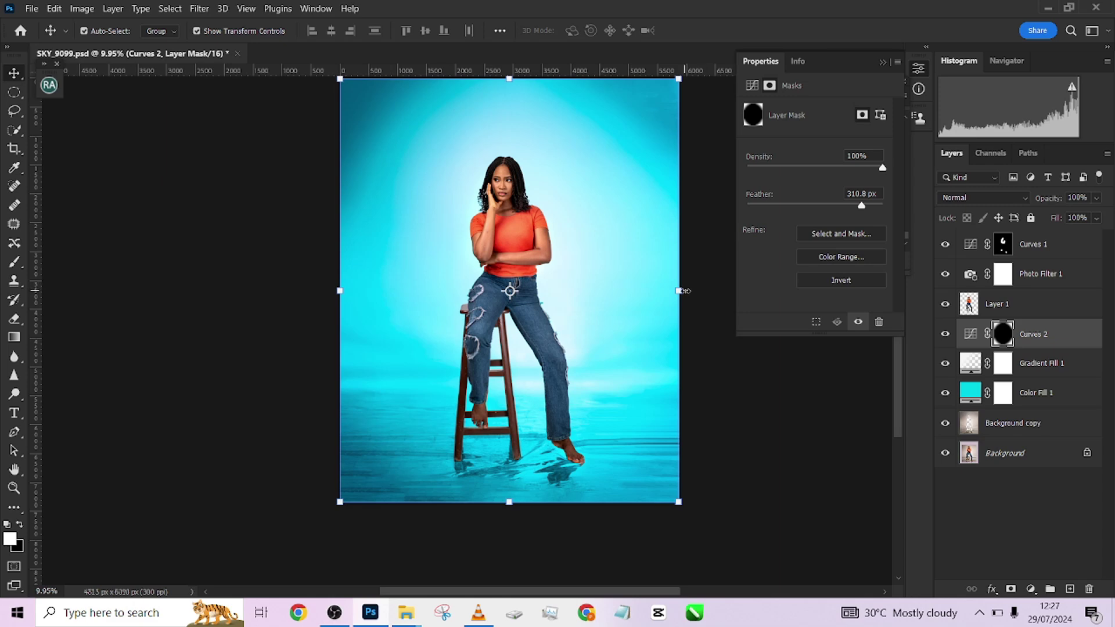
left_click_drag(685, 290, 697, 290)
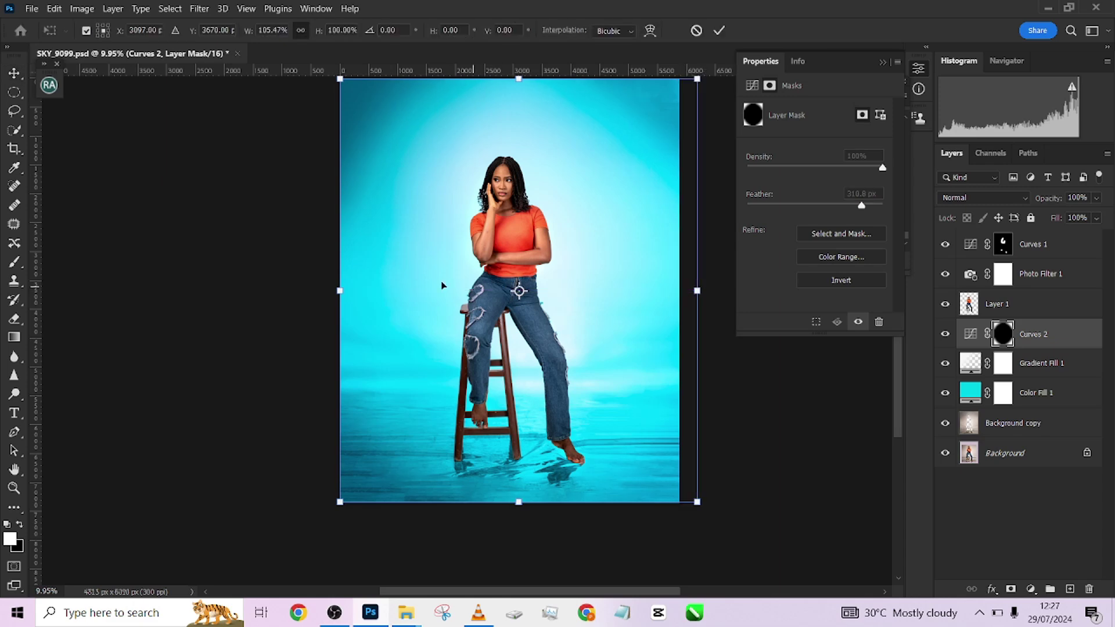
left_click_drag(338, 297, 318, 293)
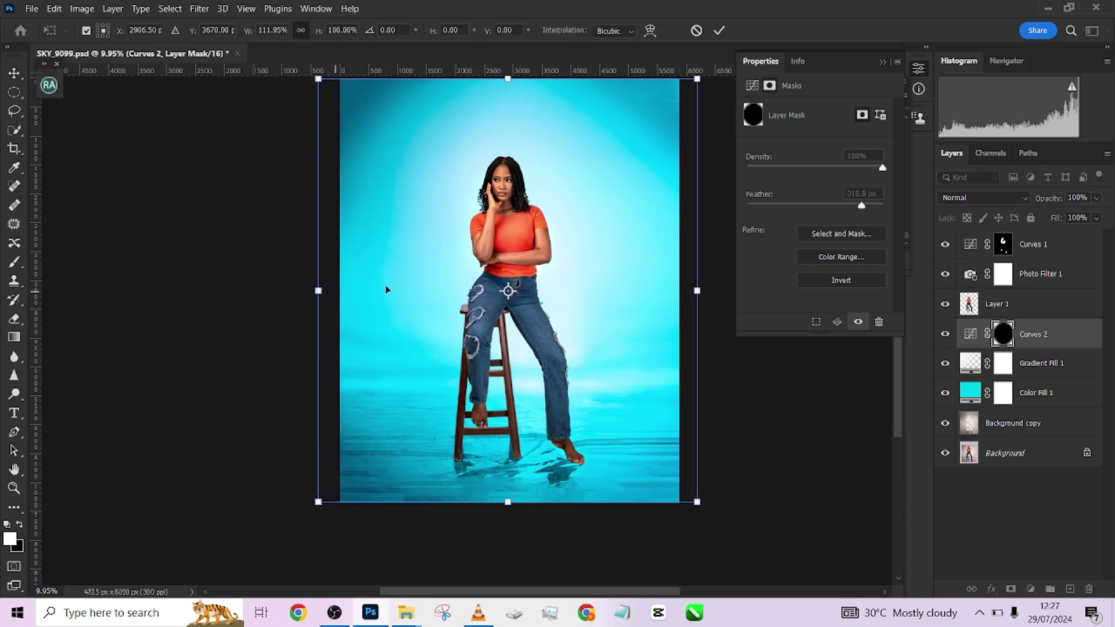
left_click_drag(508, 79, 507, 86)
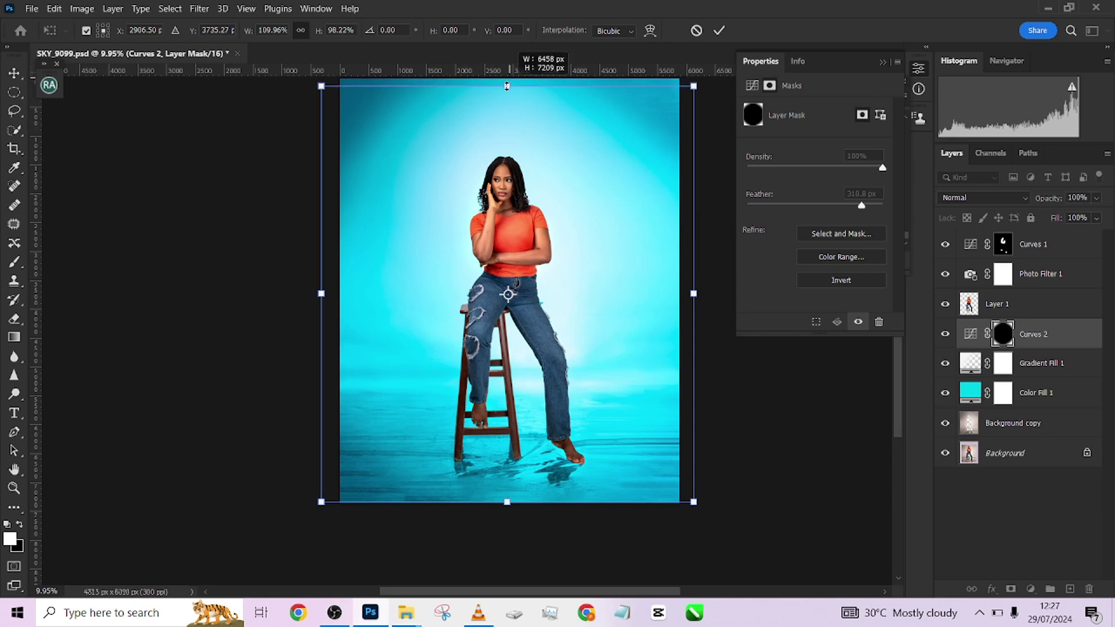
key("ctrl+z")
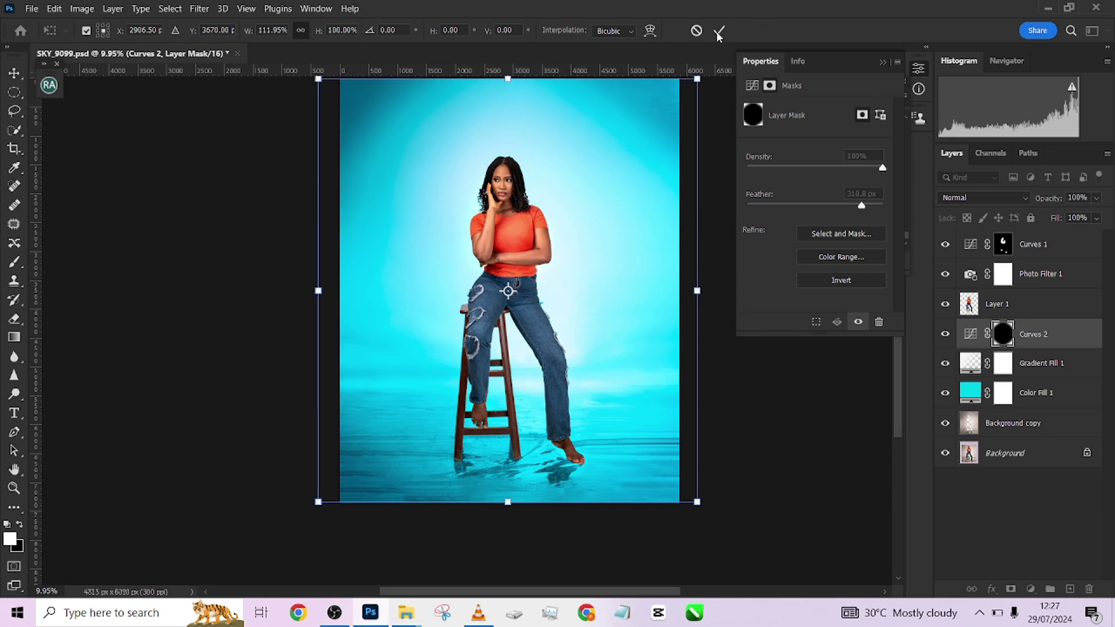
left_click(719, 30)
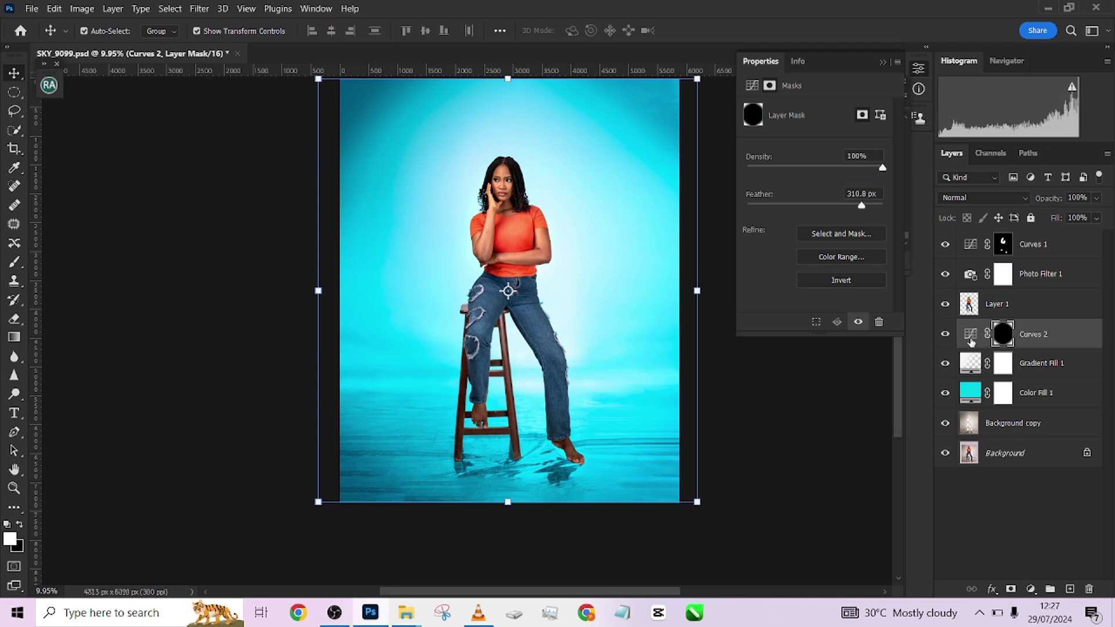
left_click(945, 335)
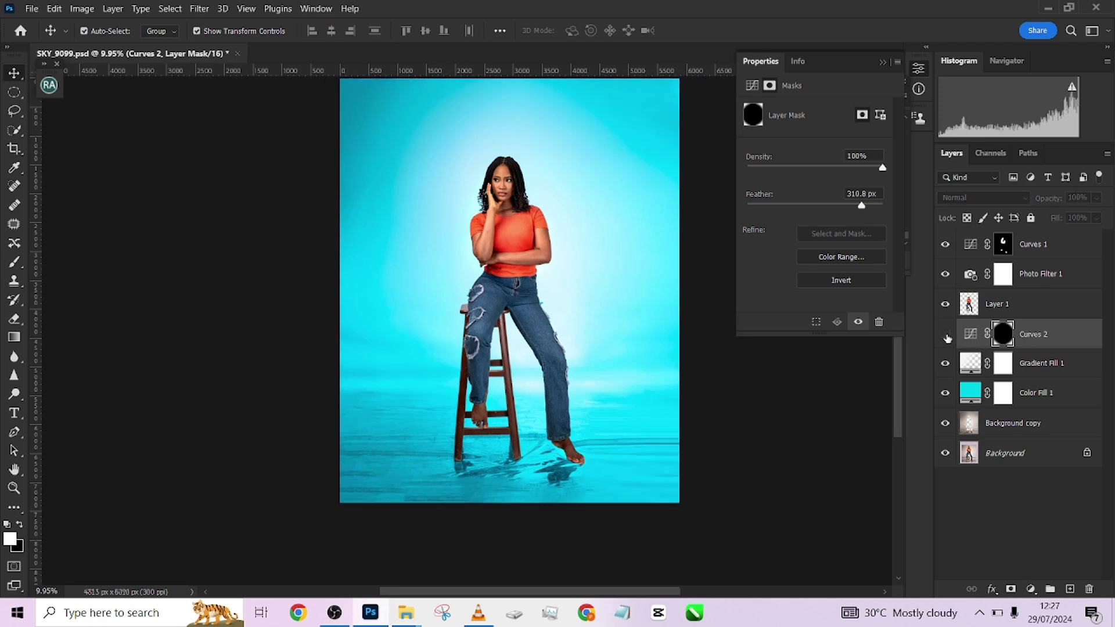
left_click(945, 335)
- Lower Curves 2 fill to 75%, then select Curves 1 to add another adjustment layer
scroll(673, 329, "down", 2)
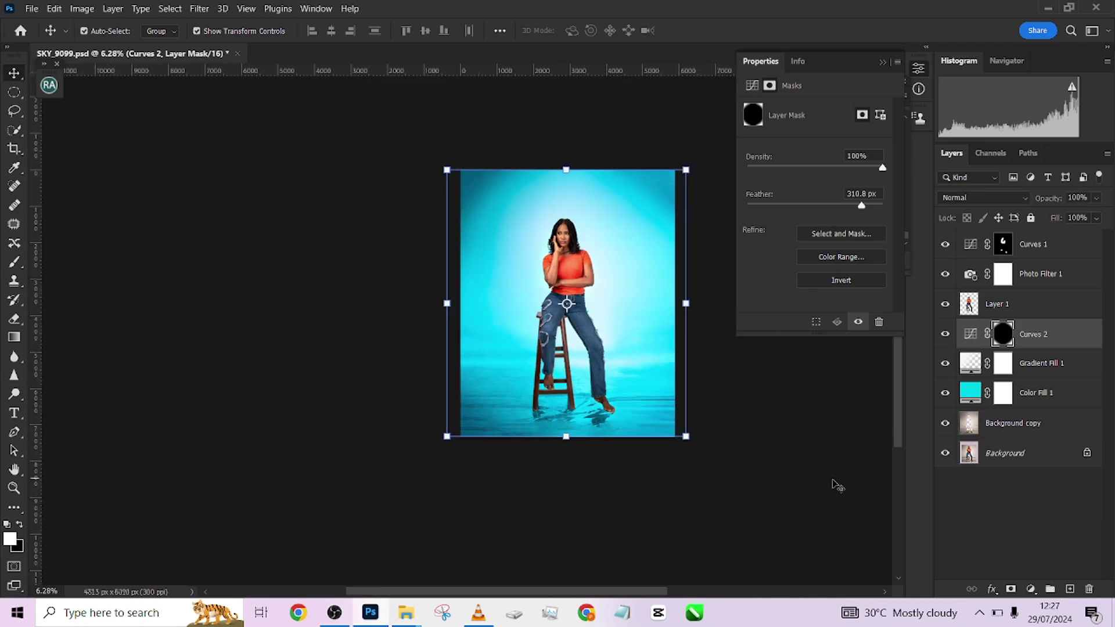
left_click(14, 92)
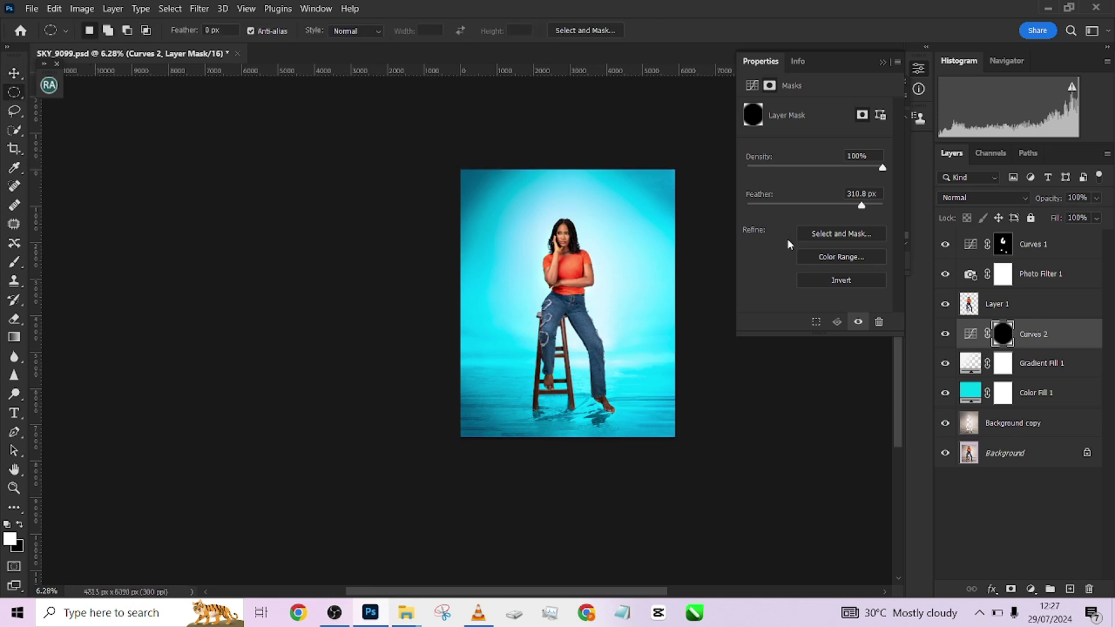
left_click(1097, 219)
left_click_drag(1107, 236, 1090, 236)
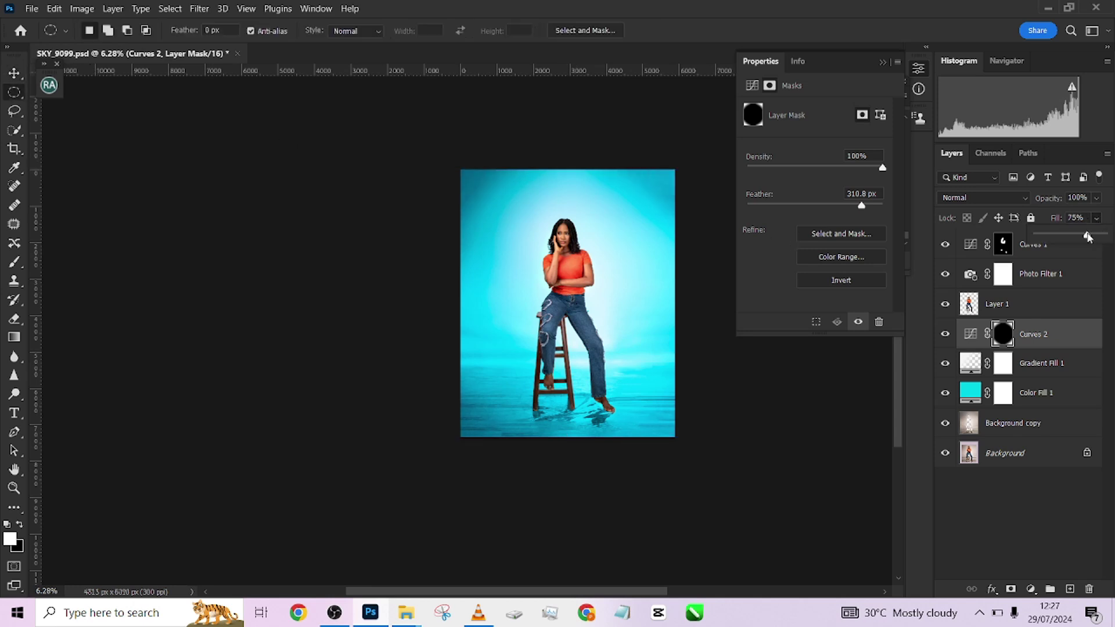
left_click(946, 335)
left_click(945, 335)
left_click(1039, 244)
left_click(1030, 587)
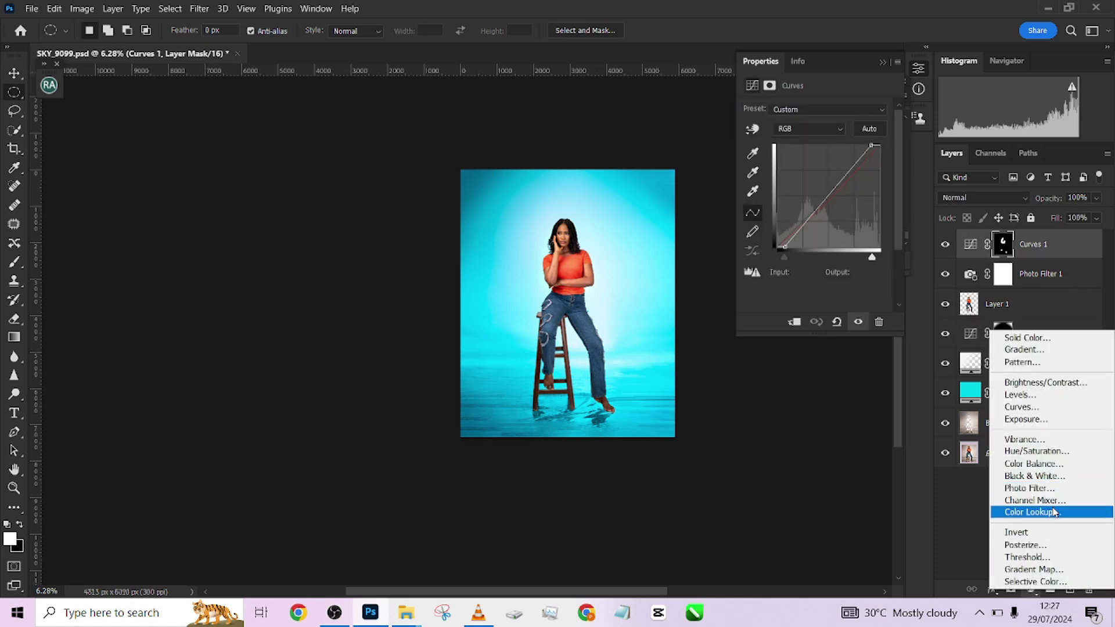
- Add a Color Lookup layer with TensionGreen.3DL, then preview looks up to Fuji REALA 500D
left_click(1022, 512)
left_click(840, 111)
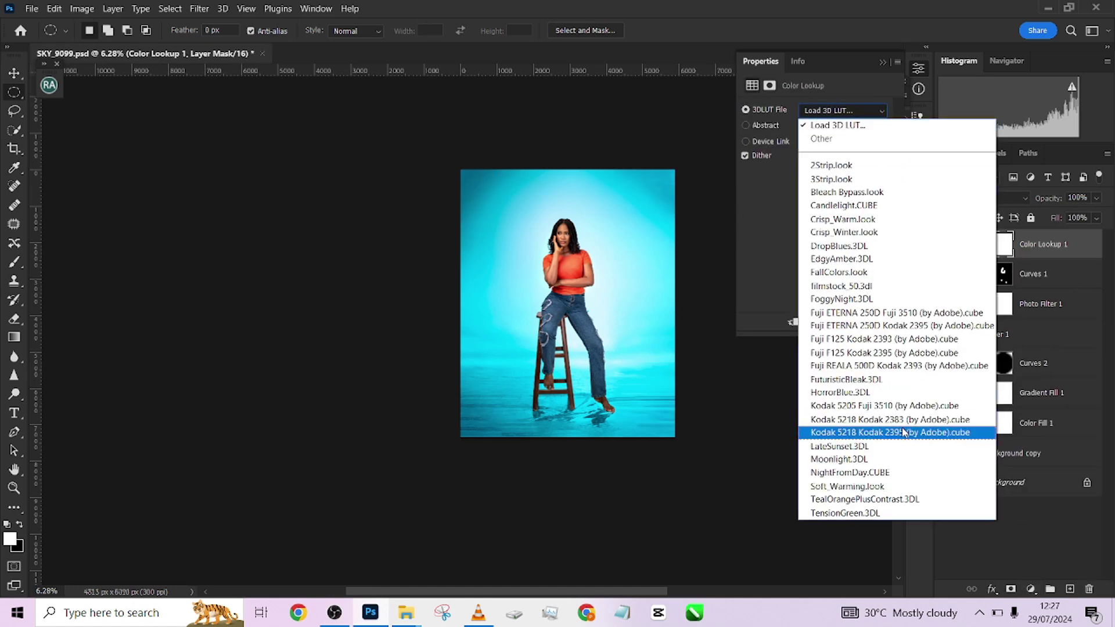
left_click(881, 513)
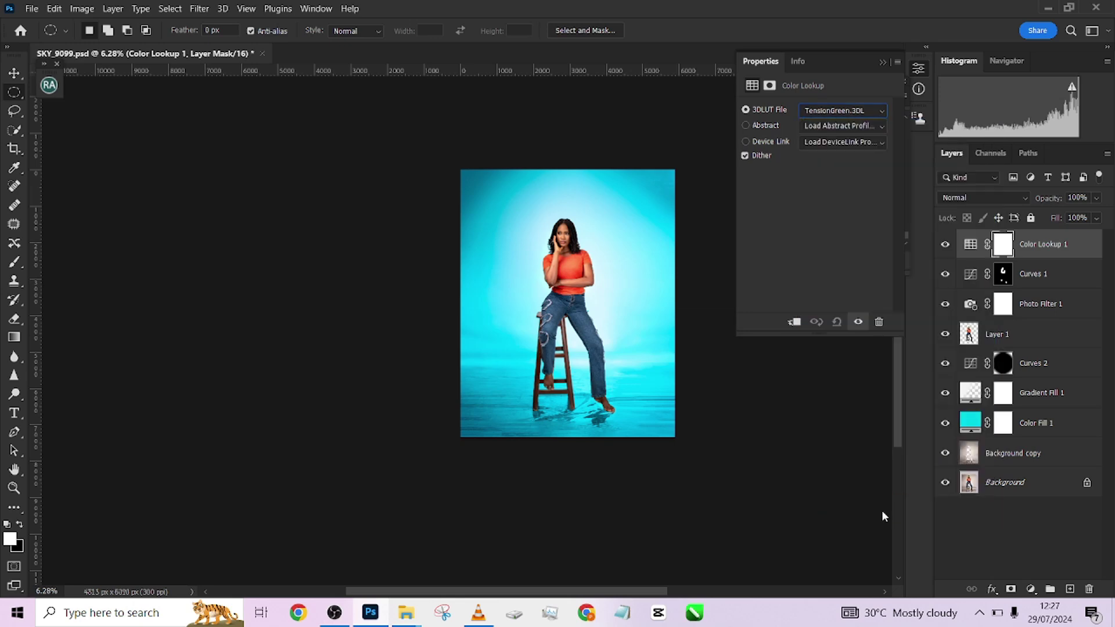
key("Up")
key("Up")
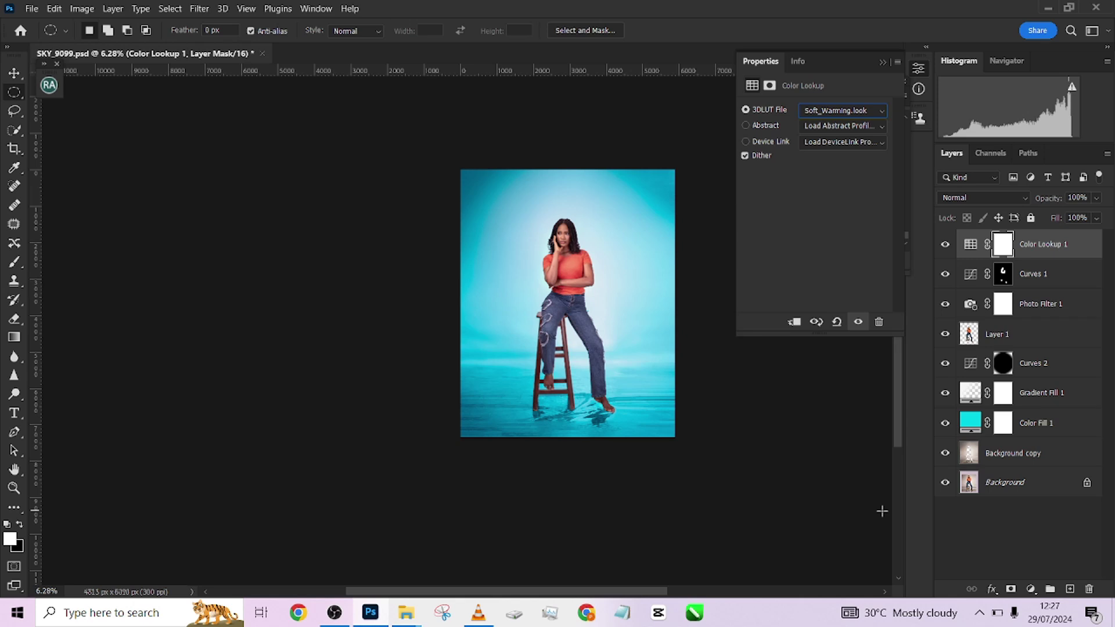
key("Up")
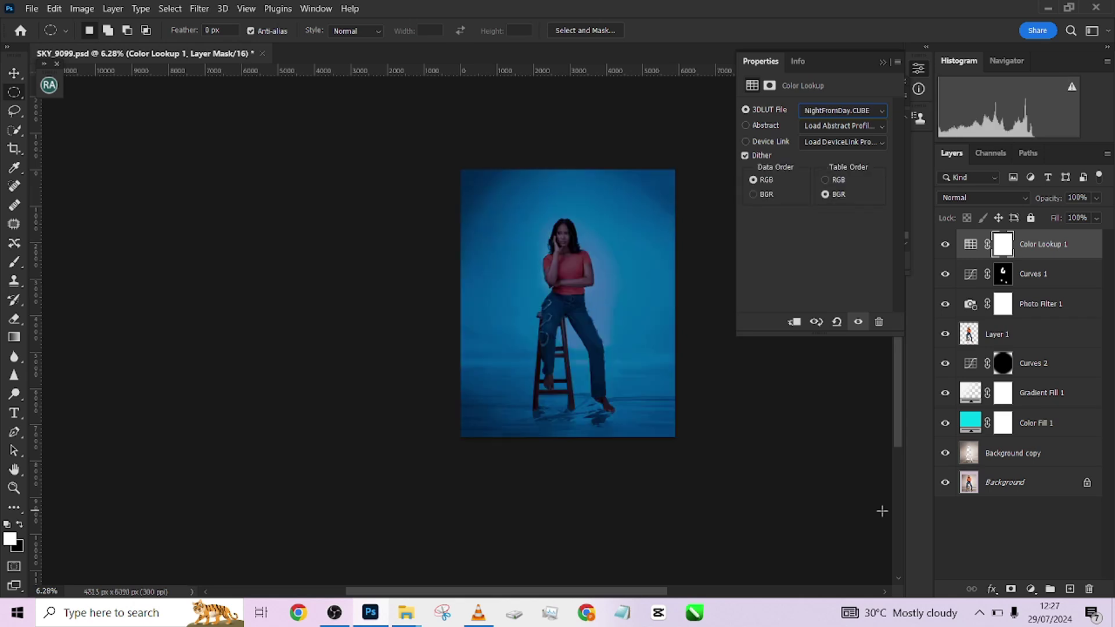
key("Down")
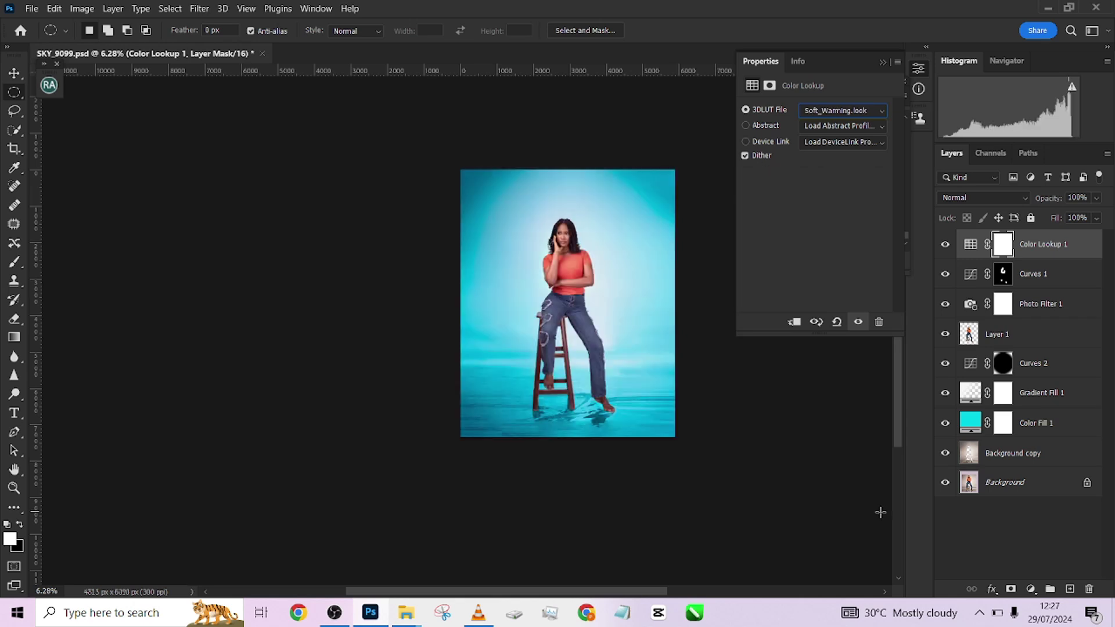
key("Up")
key("Up")
key("Up")
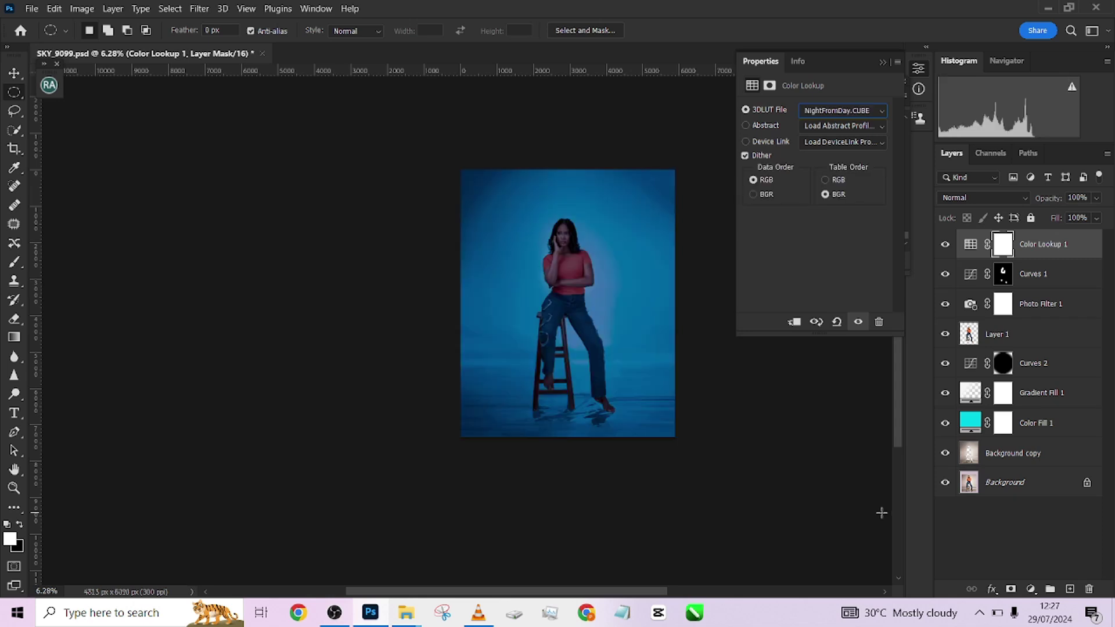
key("Up")
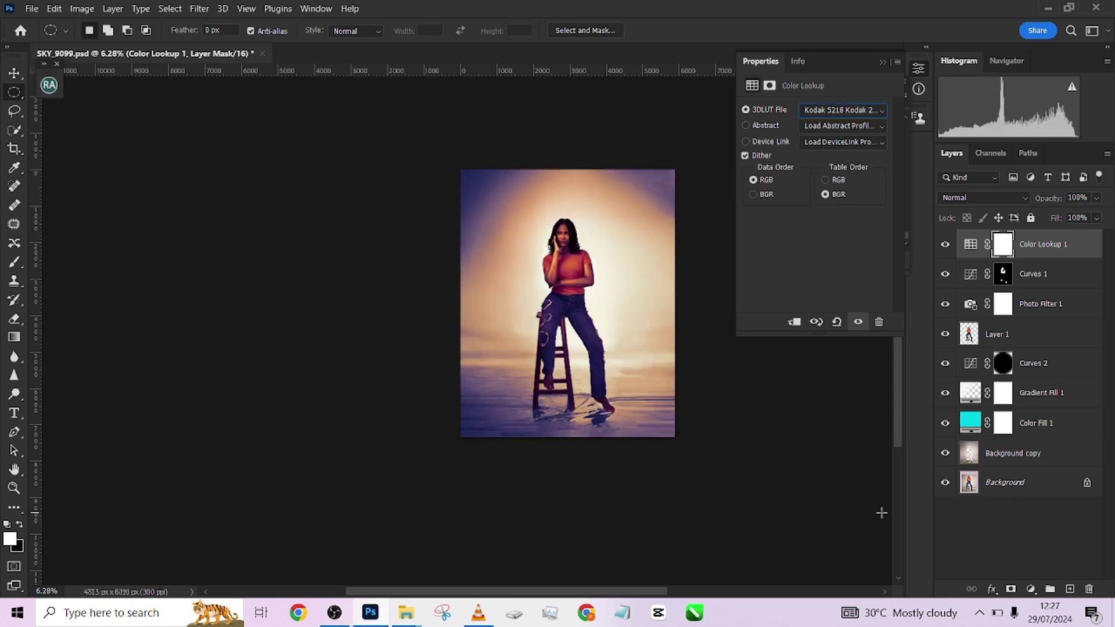
key("Up")
key("Up")
key("Up")
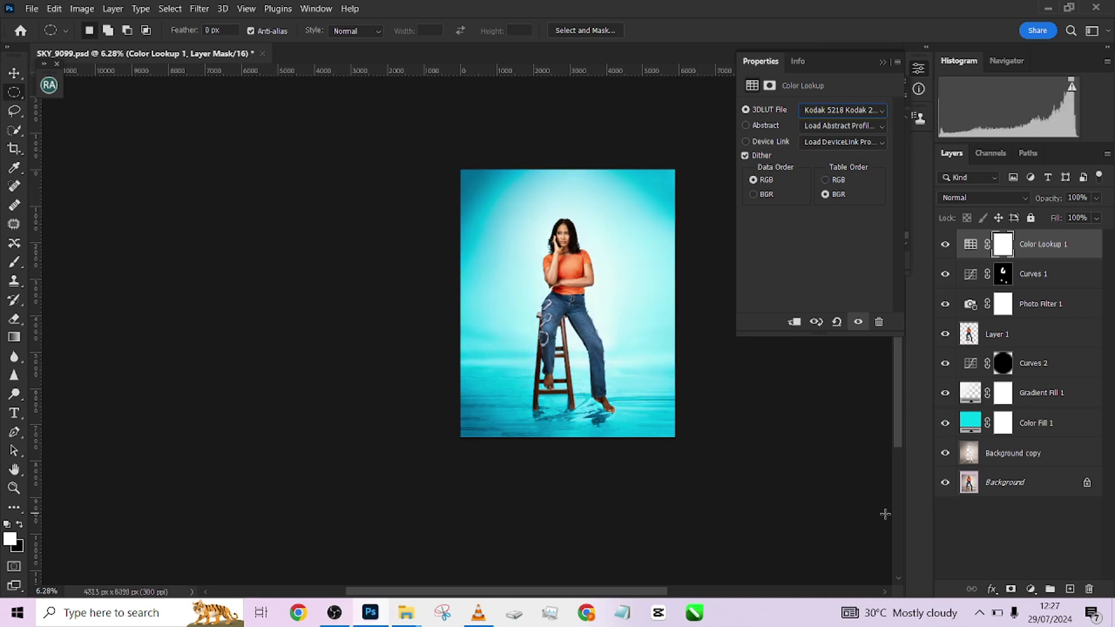
key("Up")
key("Up")
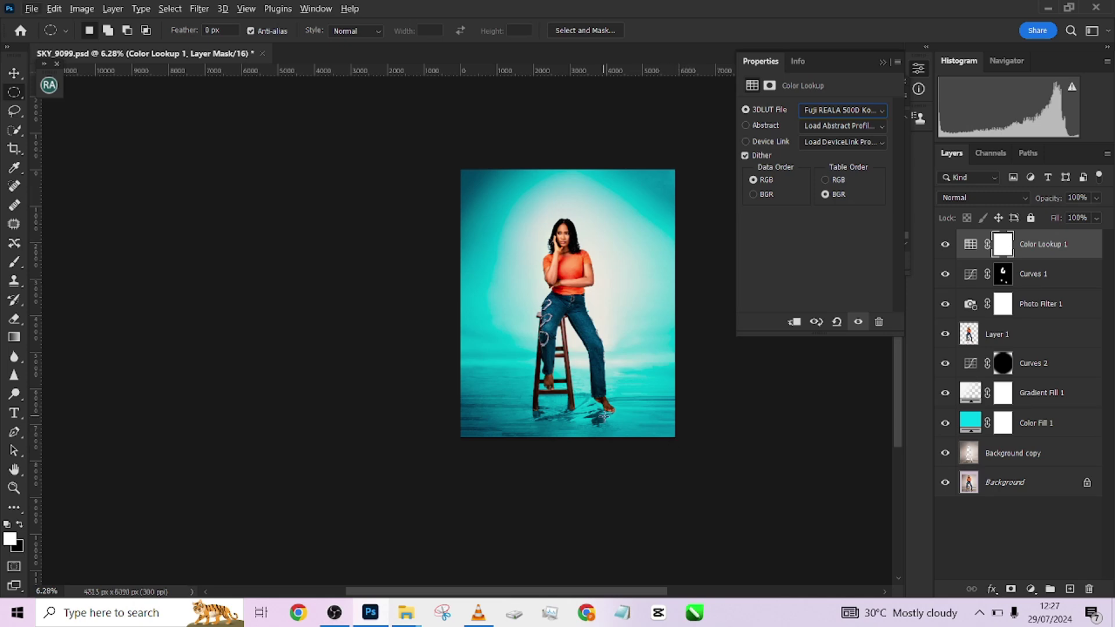
- Zoom in on the portrait and apply the Fuji F125 Kodak 2395 film look
key("ctrl+plus")
key("ctrl+plus")
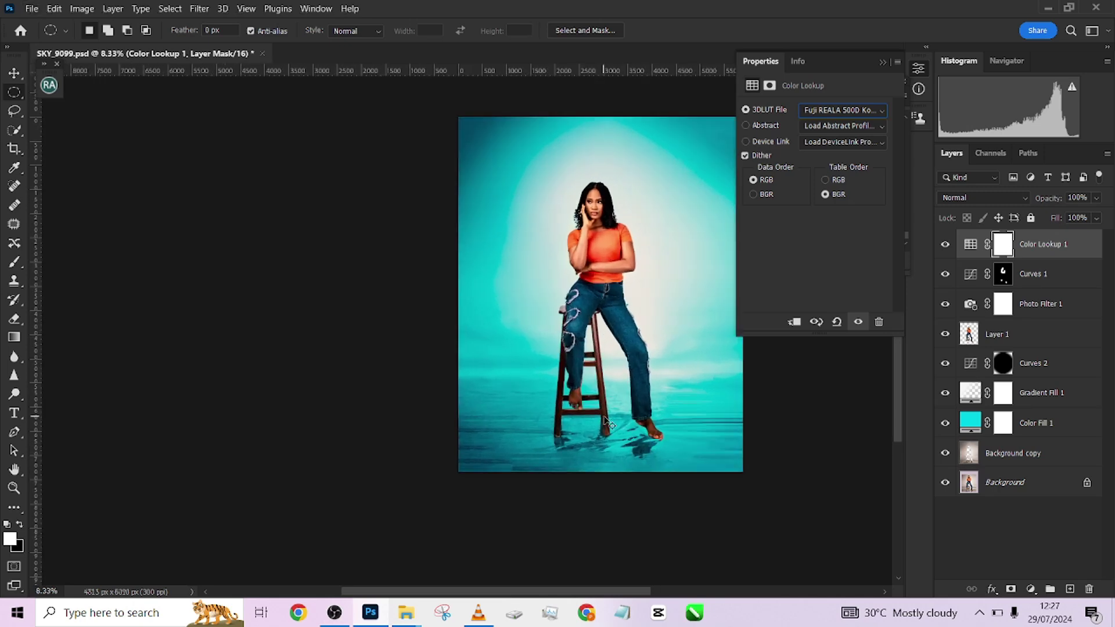
left_click_drag(402, 456, 252, 483)
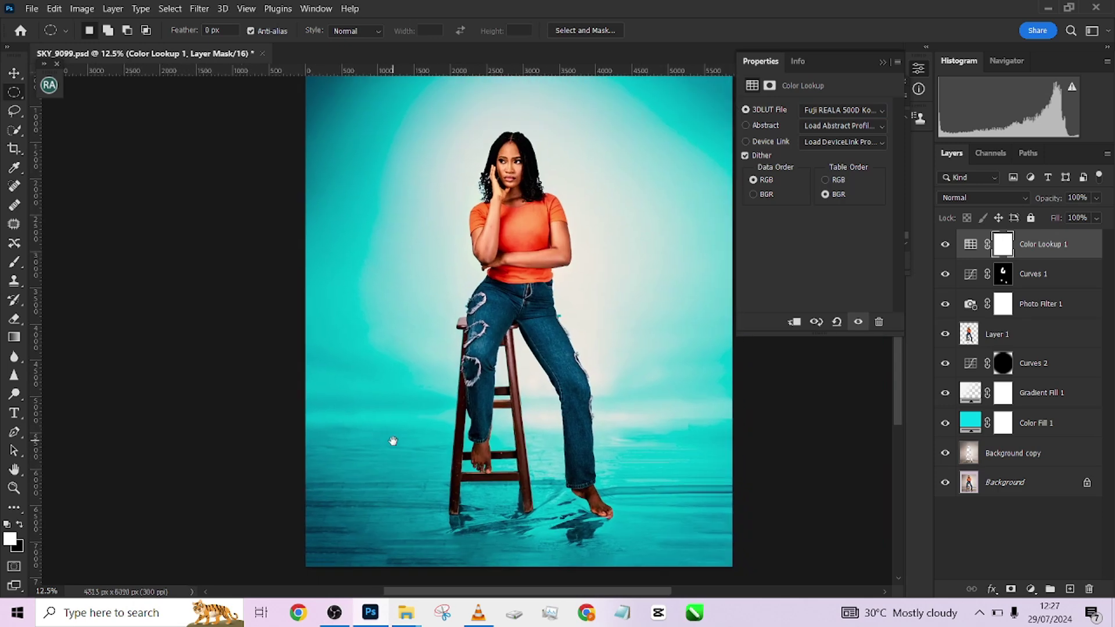
left_click_drag(516, 362, 491, 376)
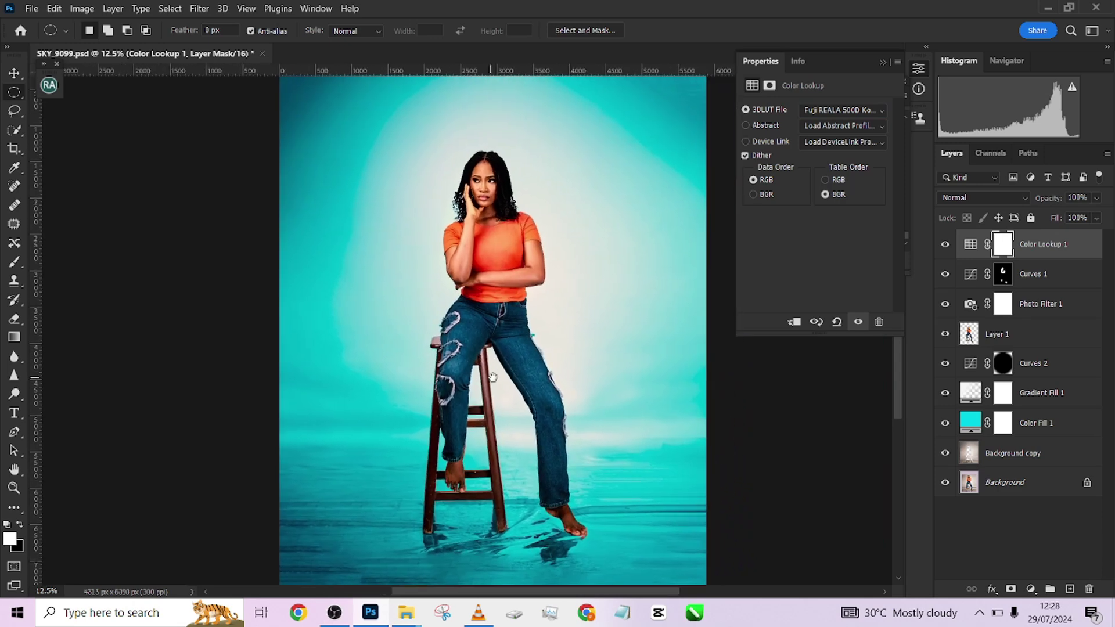
left_click(829, 115)
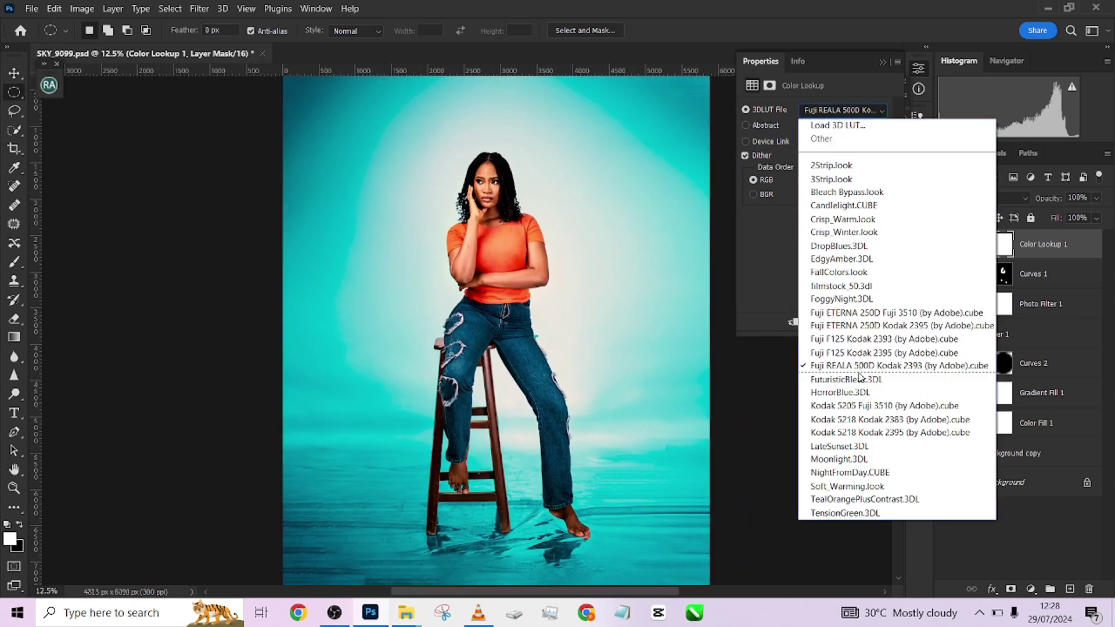
left_click(856, 354)
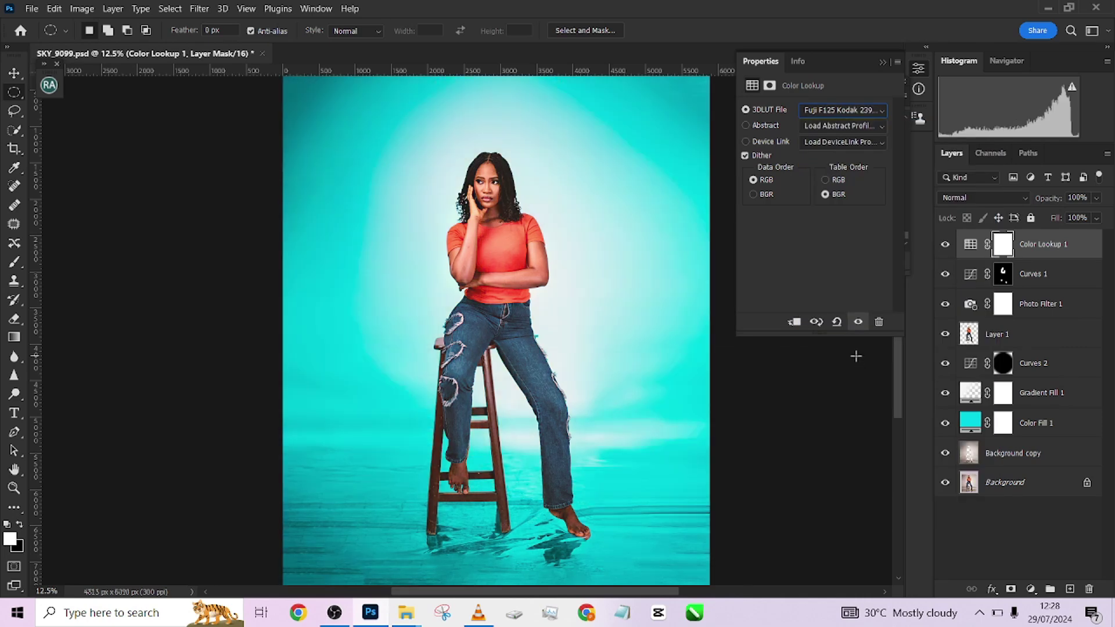
- Compare neighbouring LUTs like ETERNA 250D, FallColors and DropBlues, settling on Crisp_Winter.look
key("Down")
key("Up")
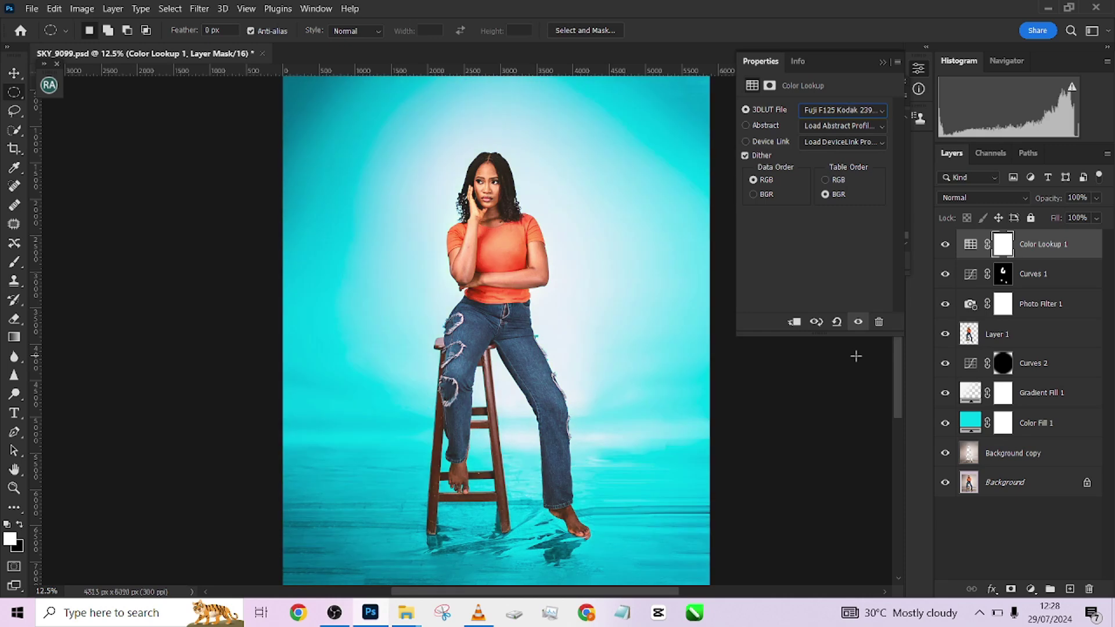
key("Up")
key("Up")
key("Up")
key("Up")
key("Up")
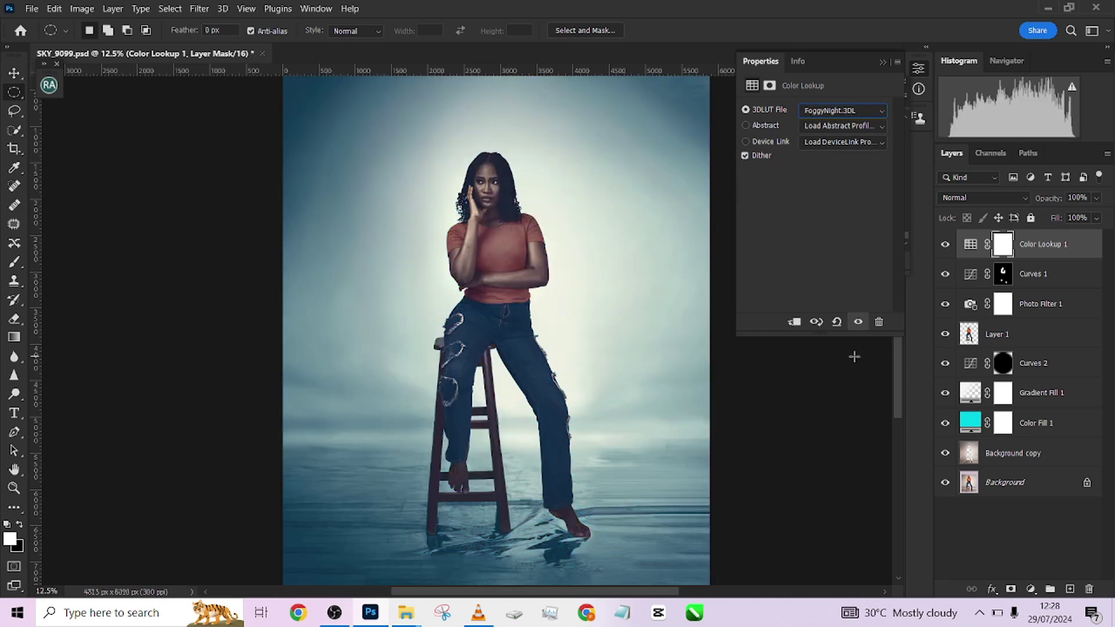
key("Up")
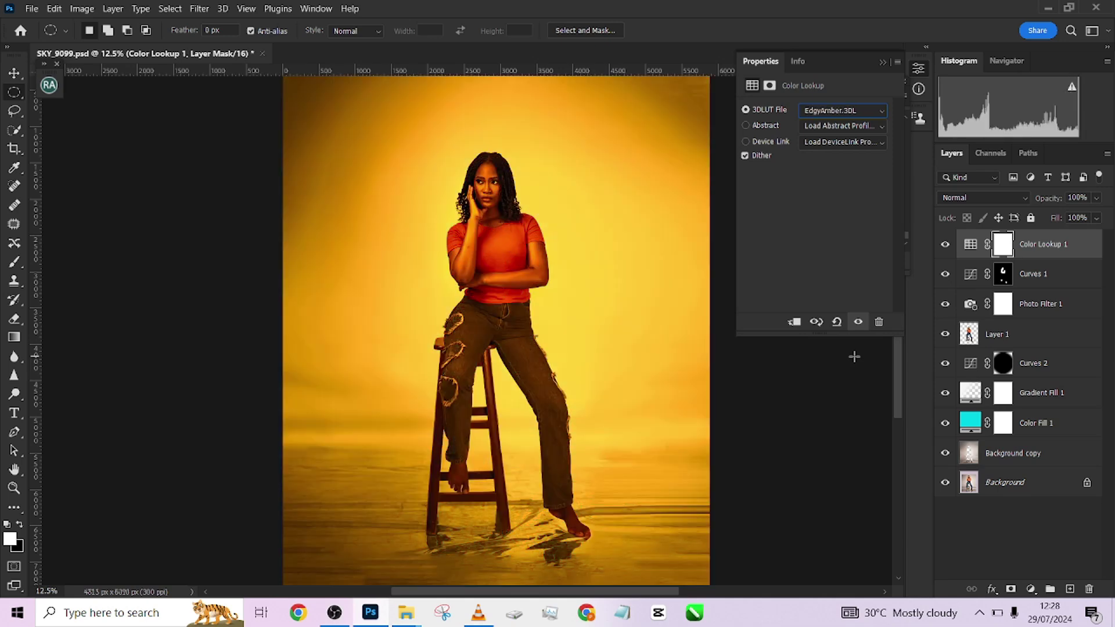
key("Down")
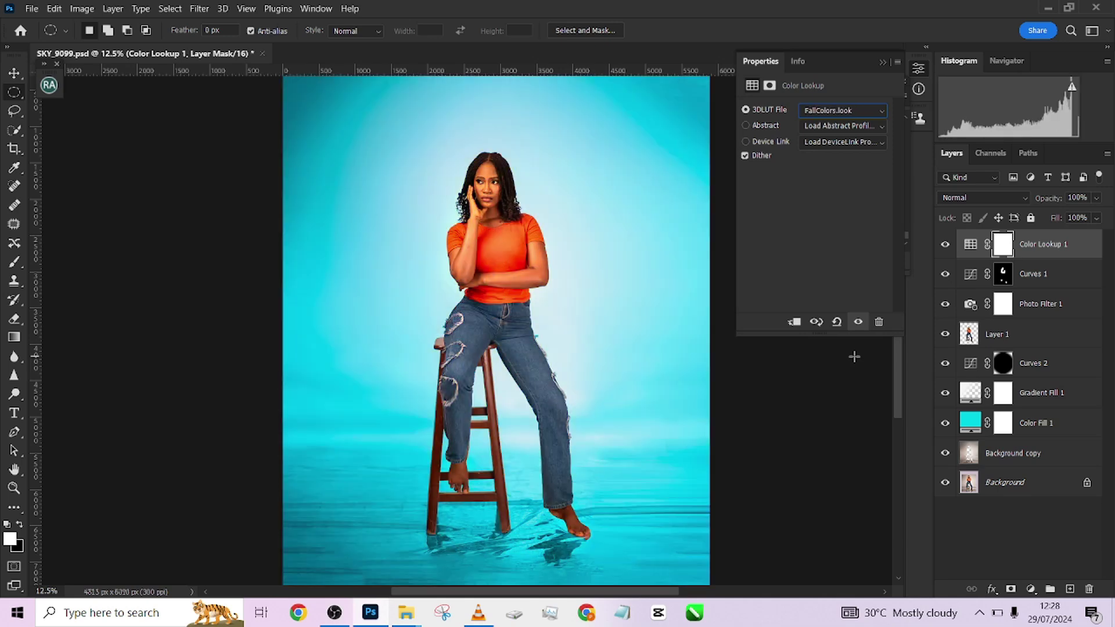
key("Up")
key("Up")
key("Up")
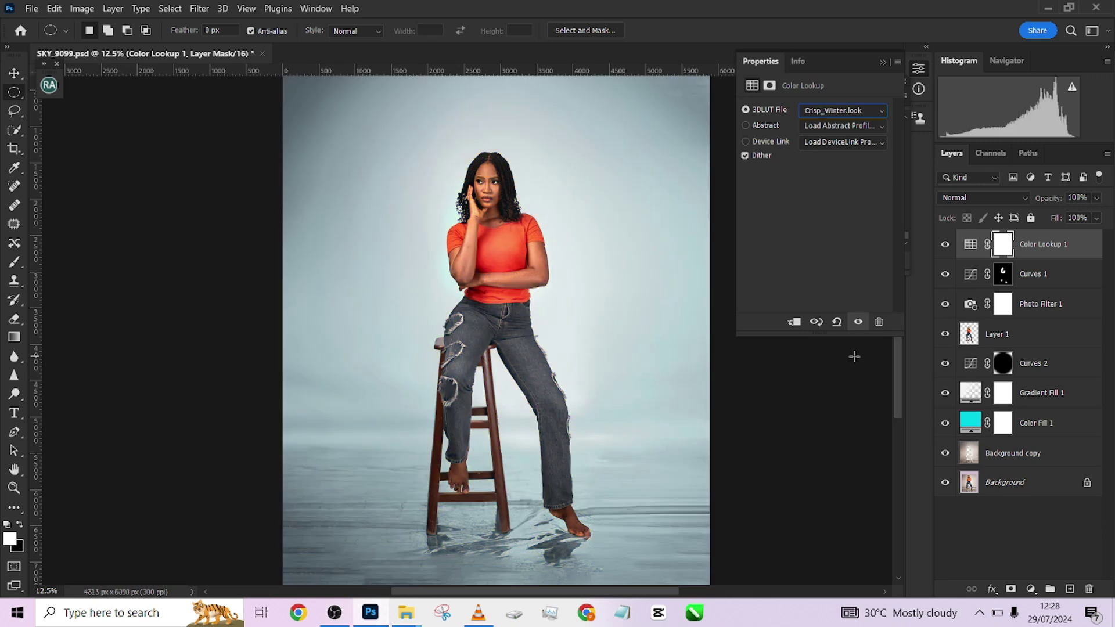
key("Down")
key("Up")
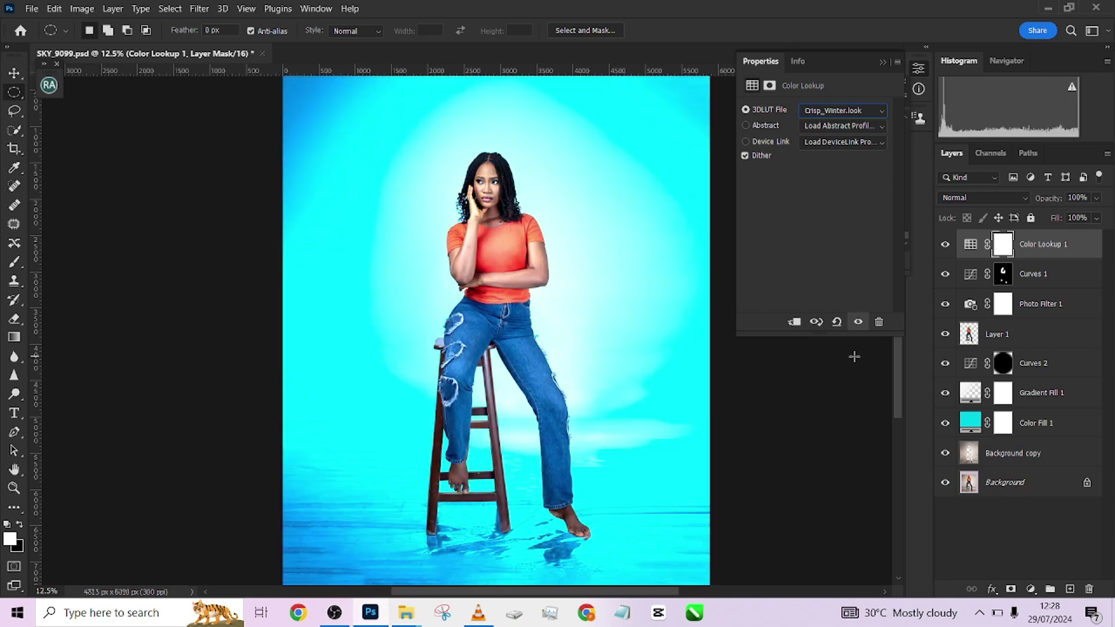
key("Up")
key("Down")
- Lower Color Lookup 1's fill from 42% to 34%, toggling the layer to compare
left_click(1096, 218)
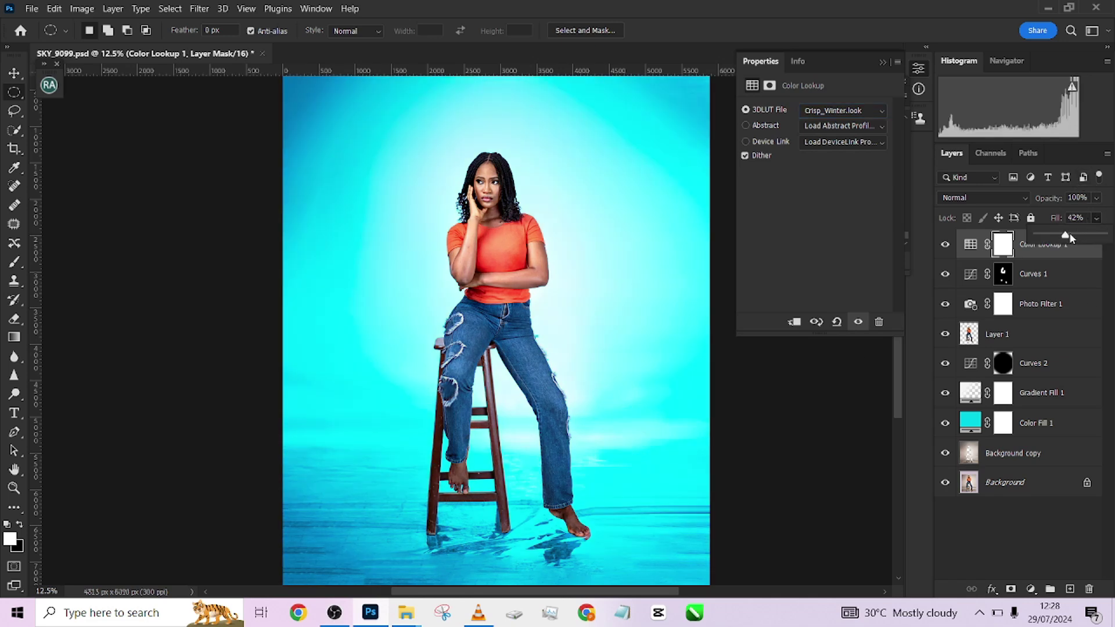
scroll(654, 325, "down", 2)
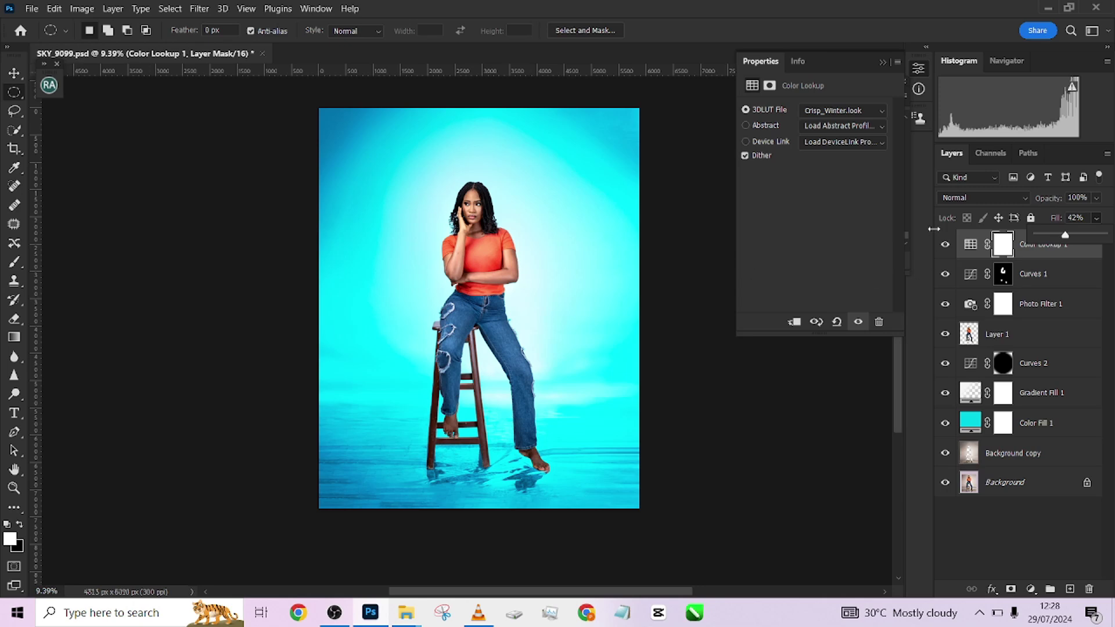
left_click(945, 245)
left_click(945, 247)
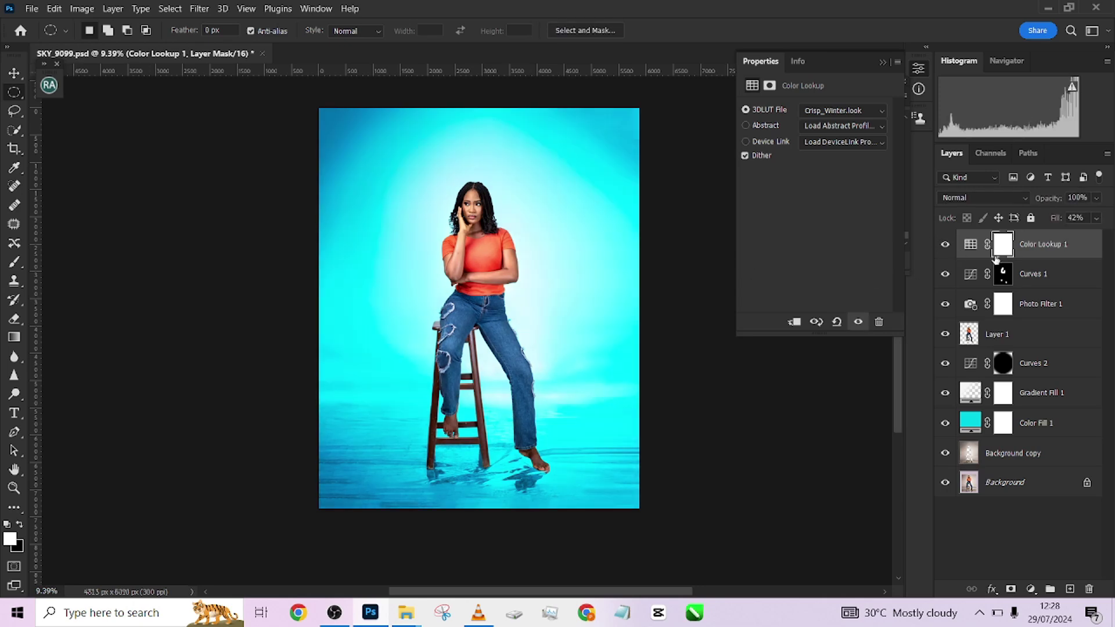
left_click(1097, 219)
left_click_drag(1065, 240, 1060, 237)
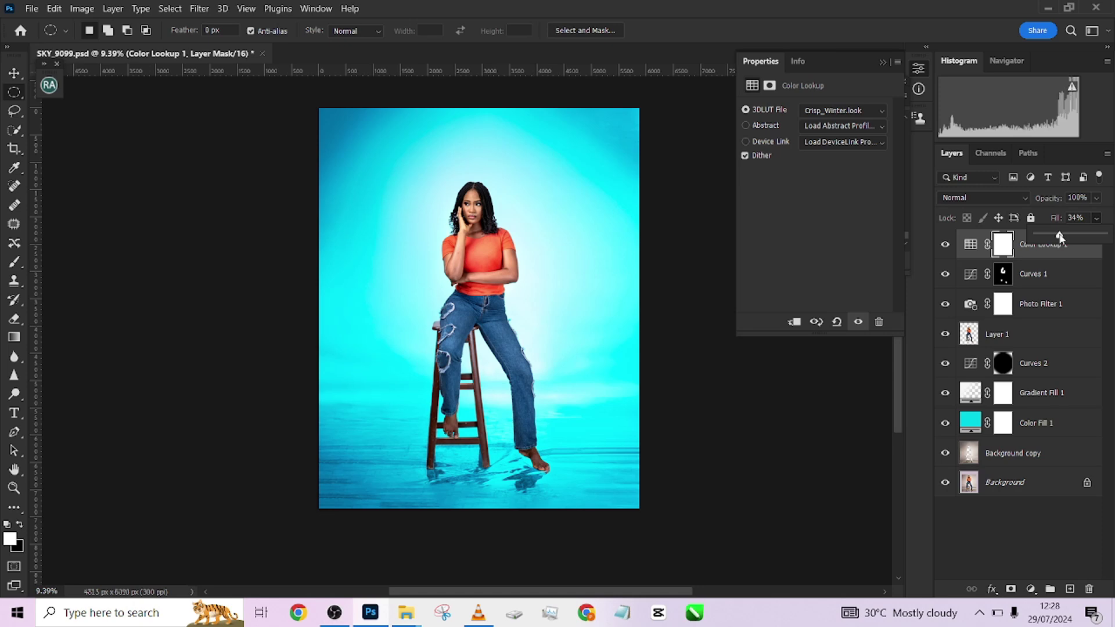
double_click(966, 425)
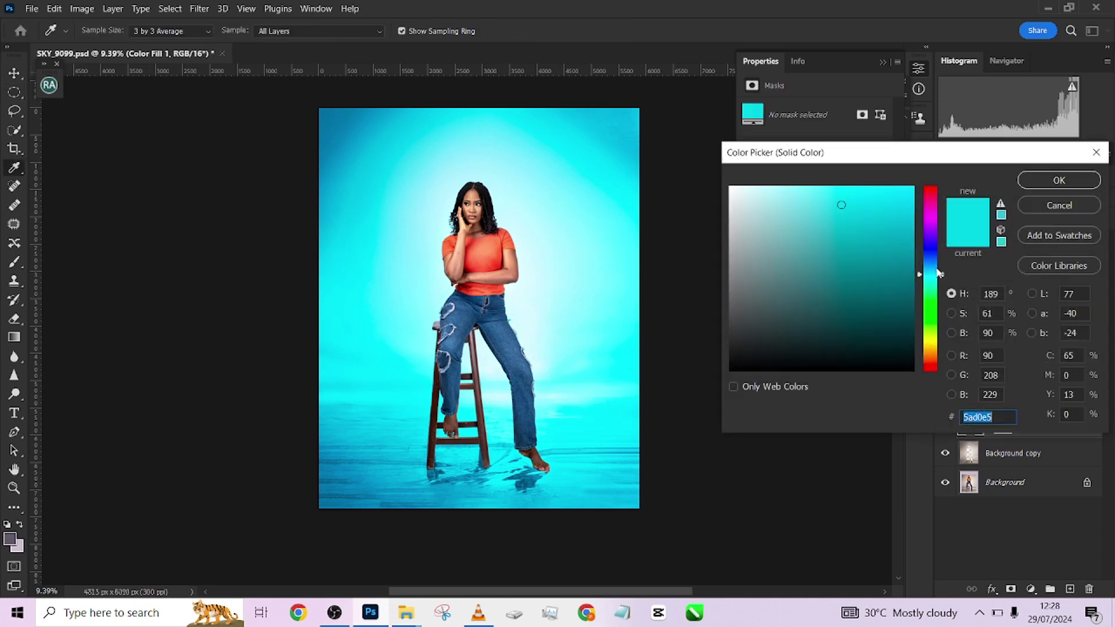
left_click_drag(943, 274, 949, 226)
left_click(1043, 202)
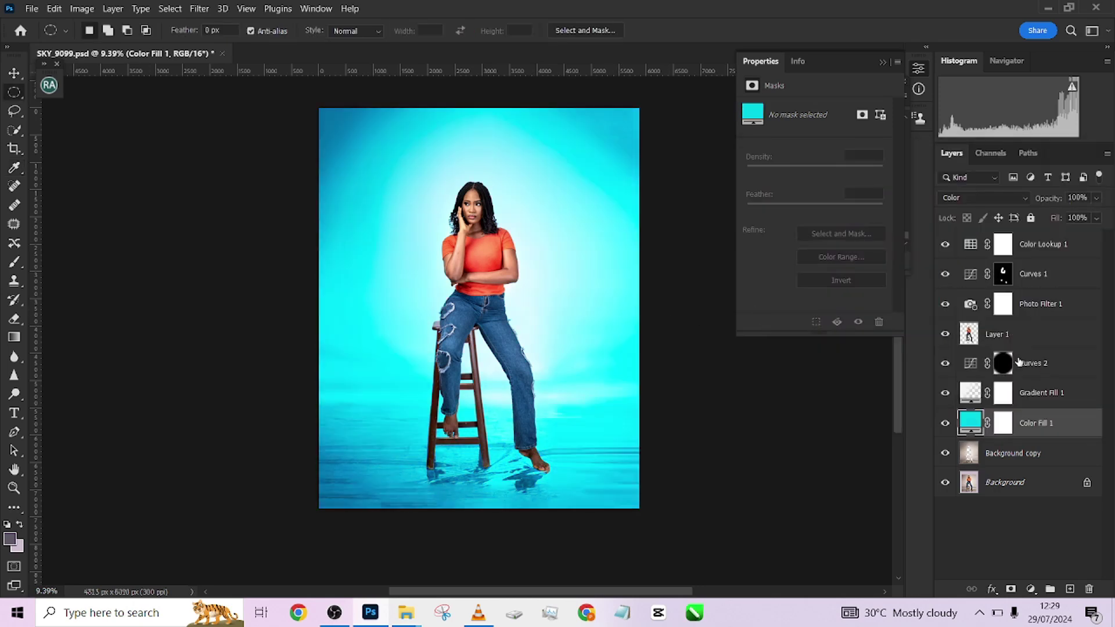
left_click(945, 246)
left_click(945, 247)
left_click(945, 275)
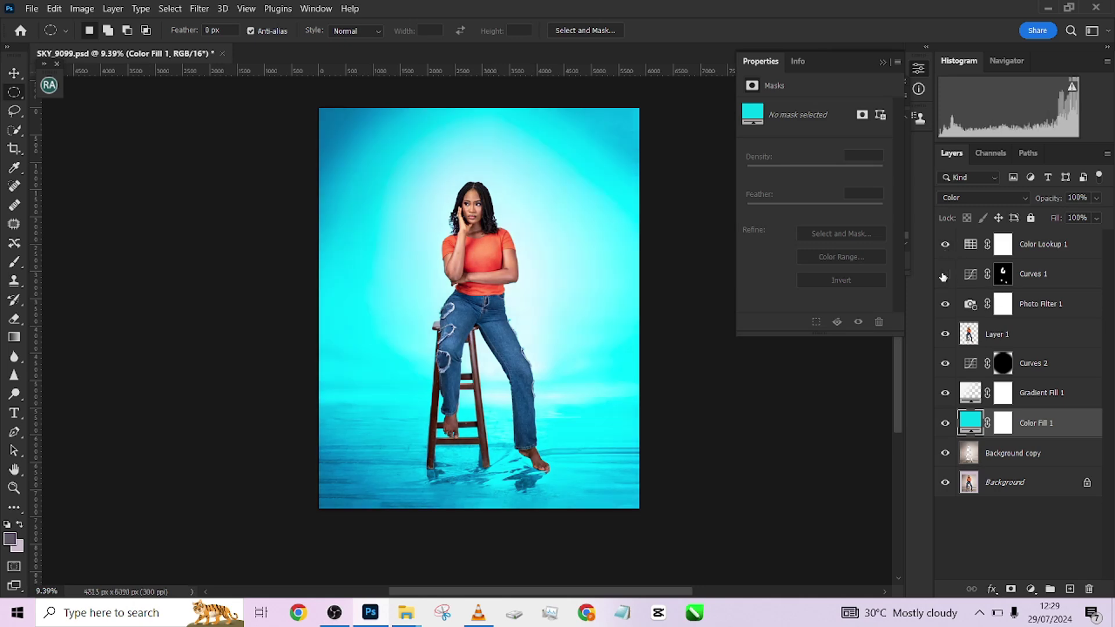
left_click(945, 276)
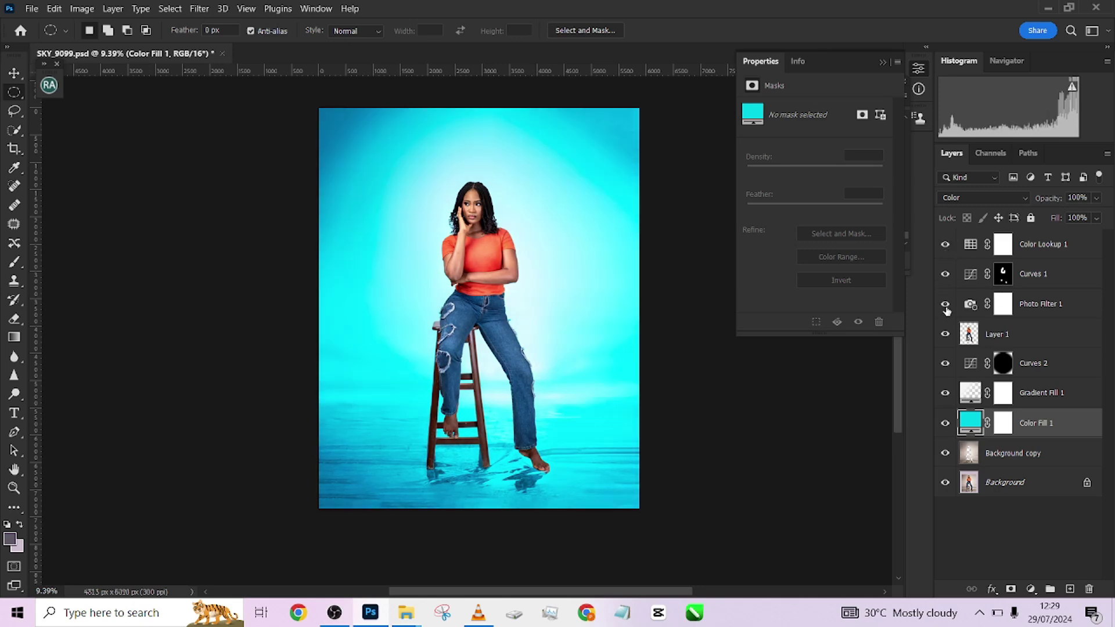
left_click(945, 274)
left_click(945, 274)
left_click(947, 246)
left_click(947, 245)
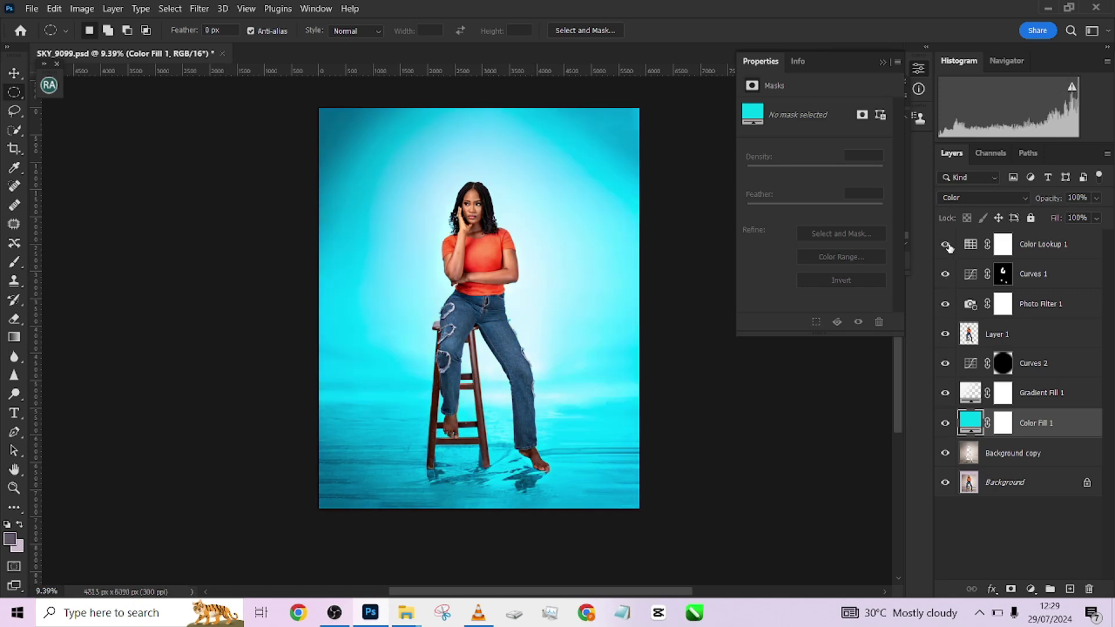
left_click(1084, 249)
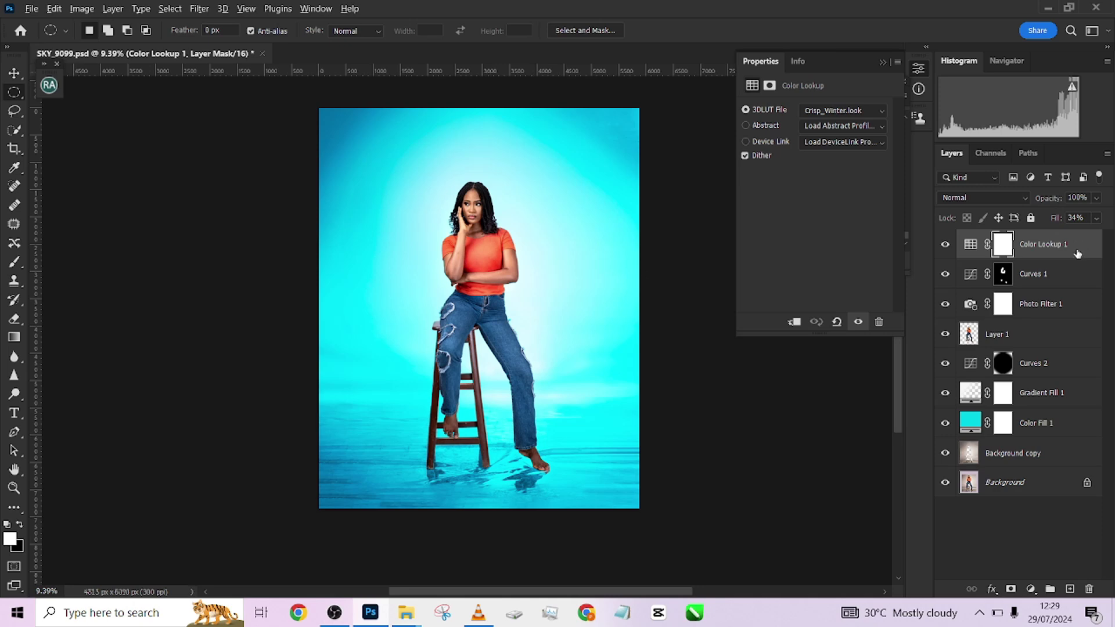
- Stamp visible layers into Layer 2 with Ctrl+Alt+Shift+E and scroll History to its snapshots
key("ctrl+shift+alt+e")
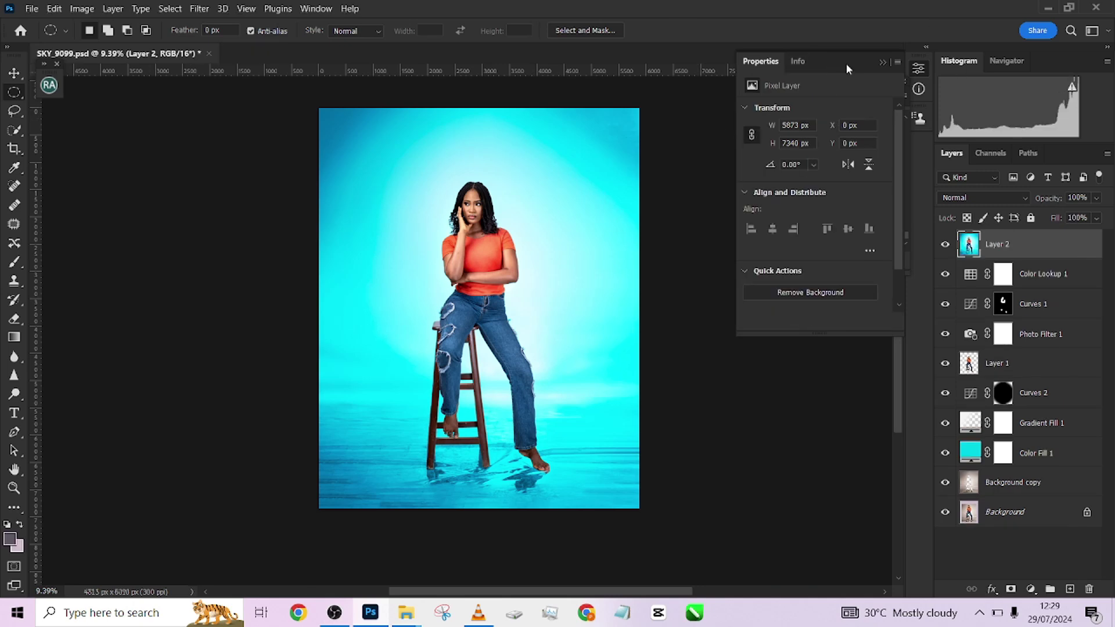
left_click(882, 62)
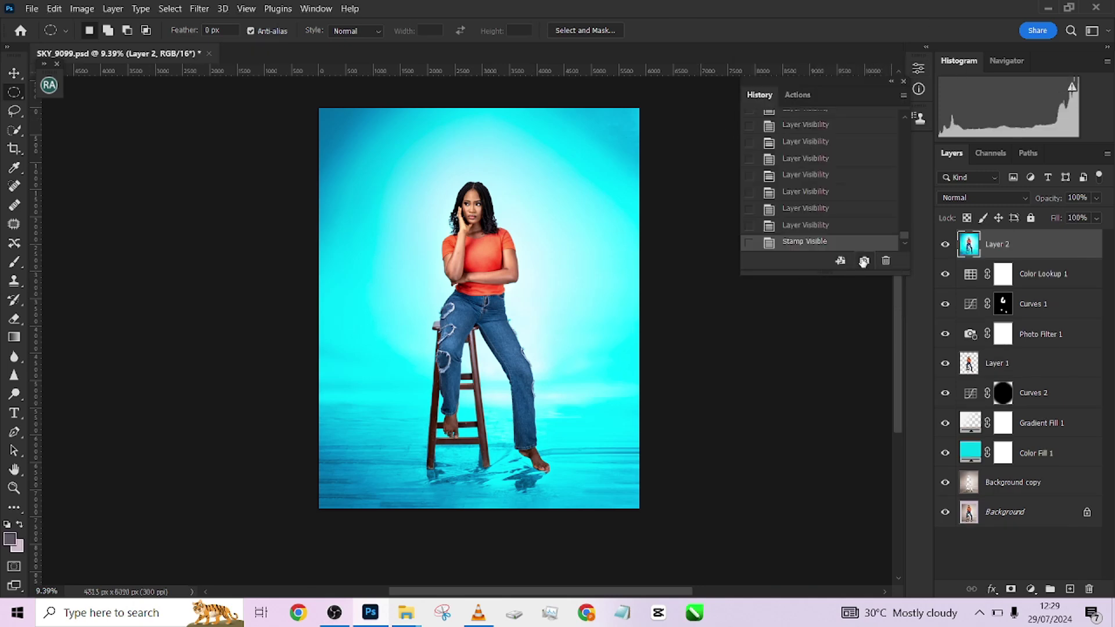
left_click_drag(904, 236, 905, 118)
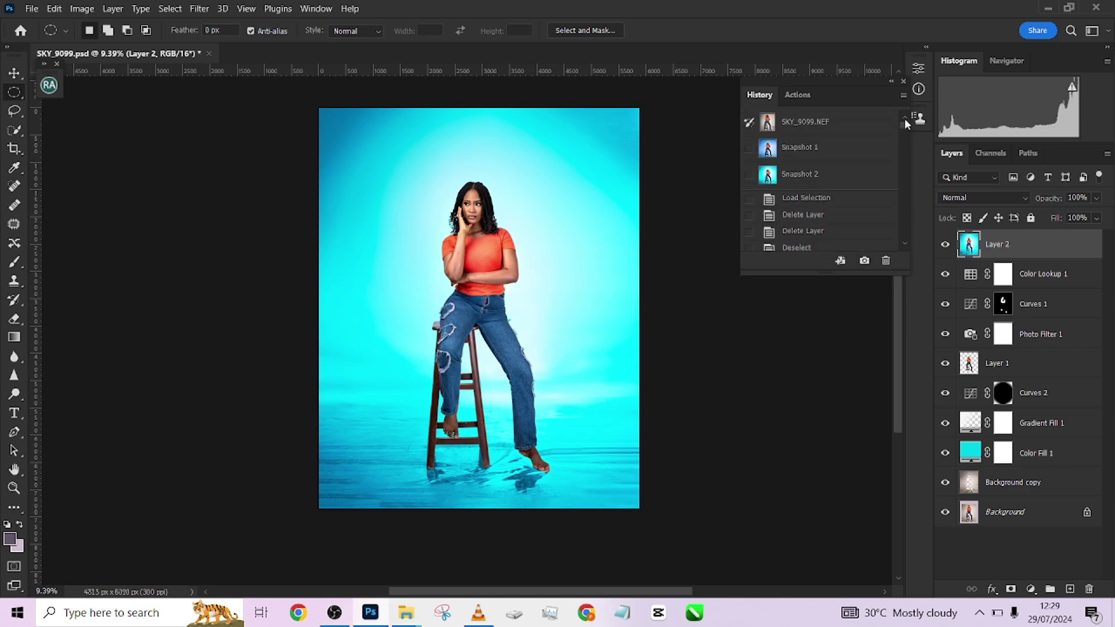
- Switch between History snapshots and settle on the blue Snapshot 1 version
left_click(830, 146)
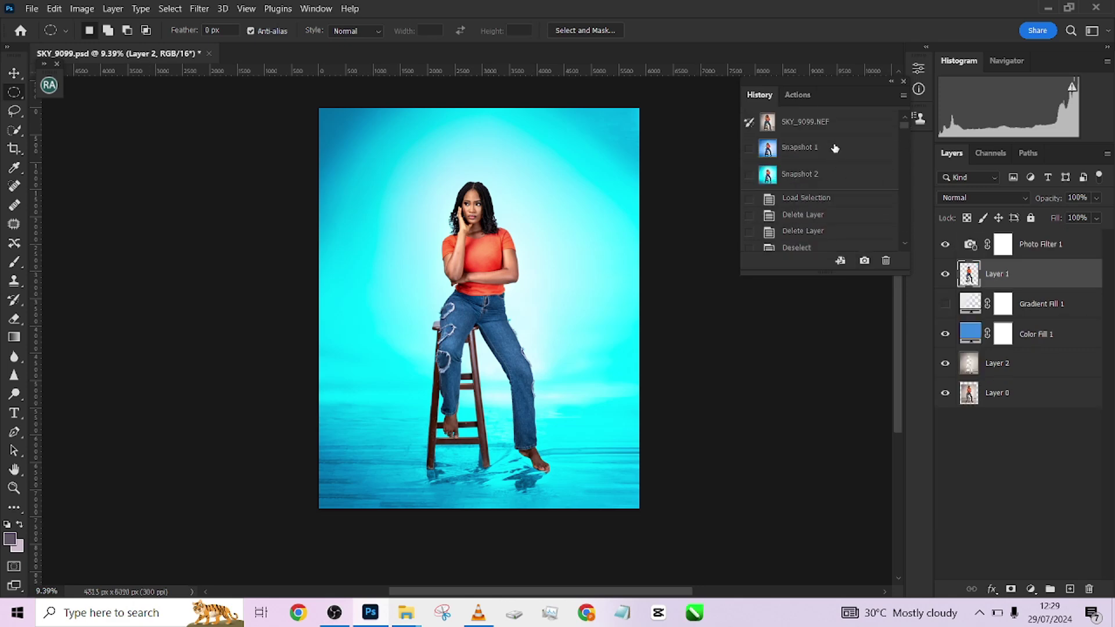
left_click(835, 181)
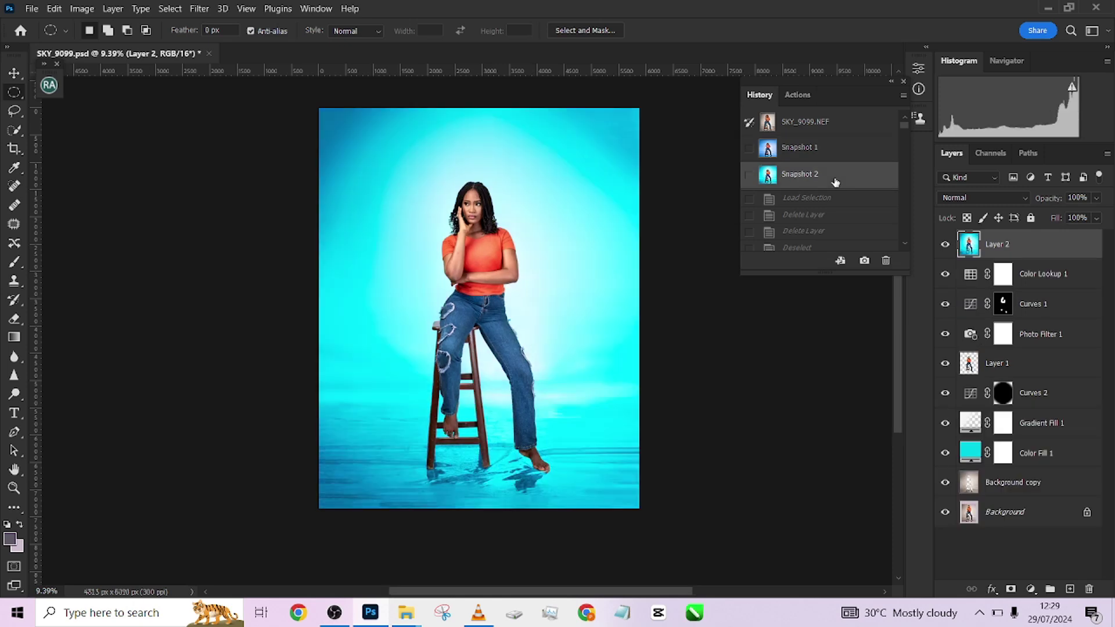
left_click(832, 157)
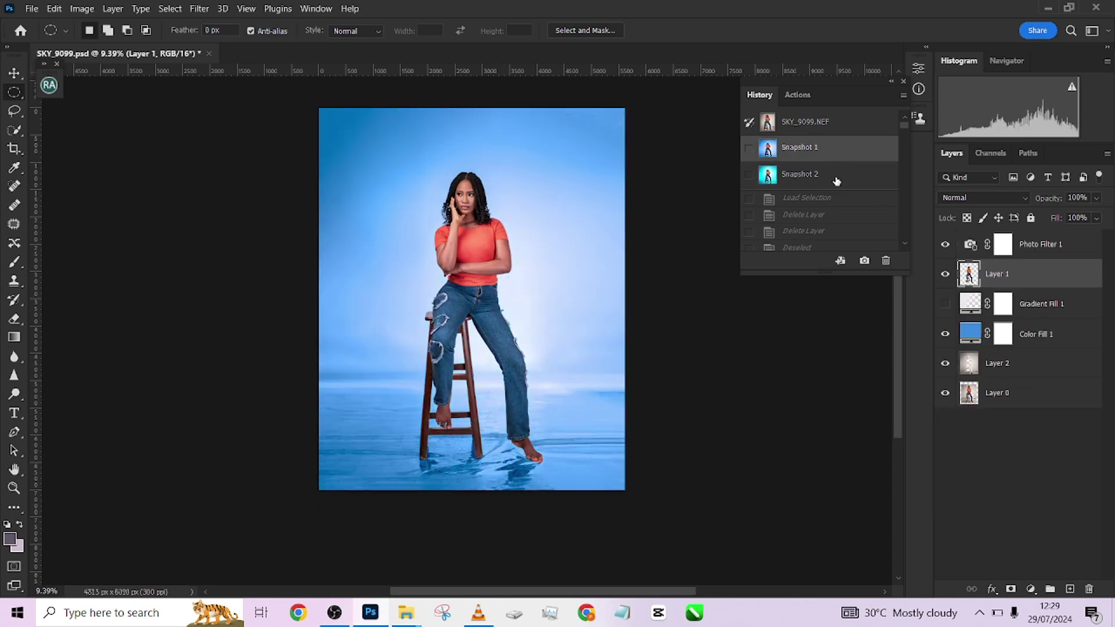
- Copy Color Fill 1's hex value 538bd7 from its colour picker, then return to Snapshot 2
left_click(972, 337)
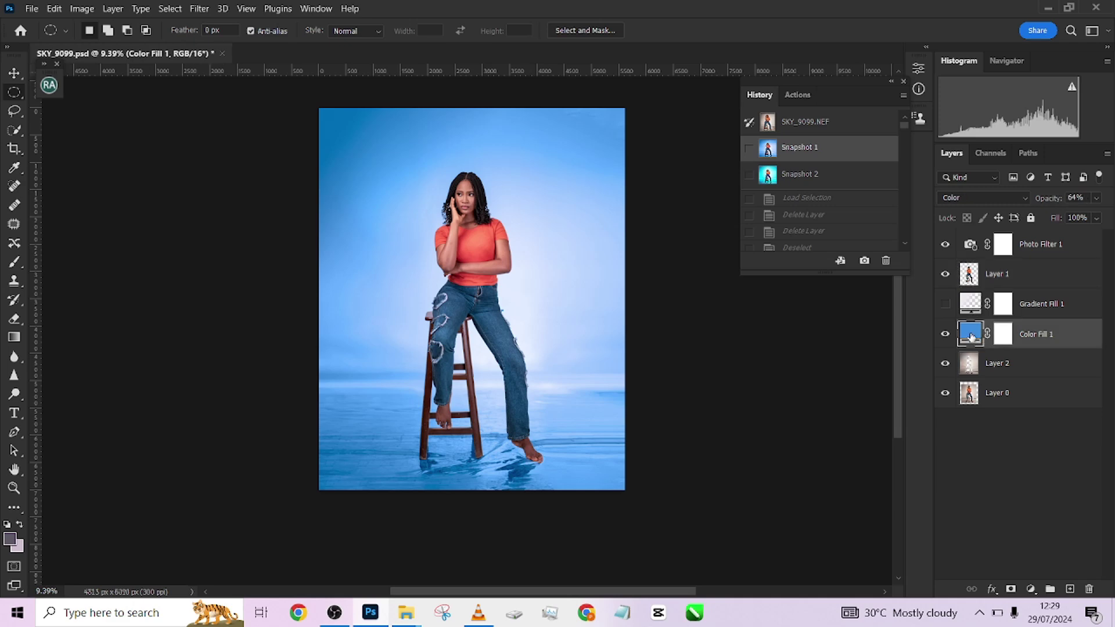
double_click(971, 335)
right_click(978, 418)
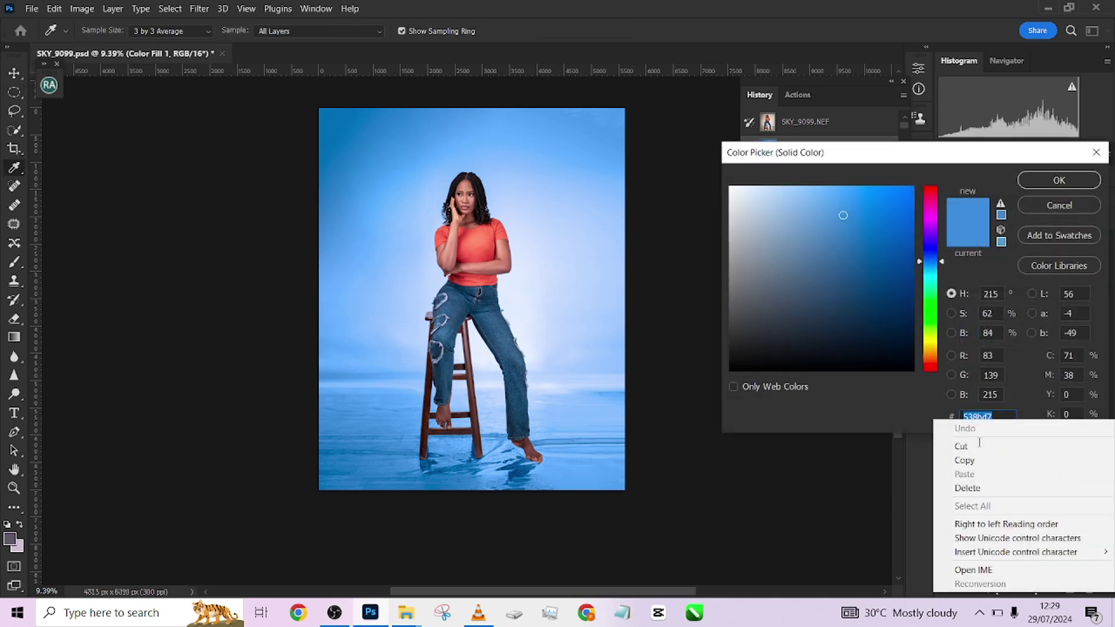
left_click(952, 458)
left_click(1049, 185)
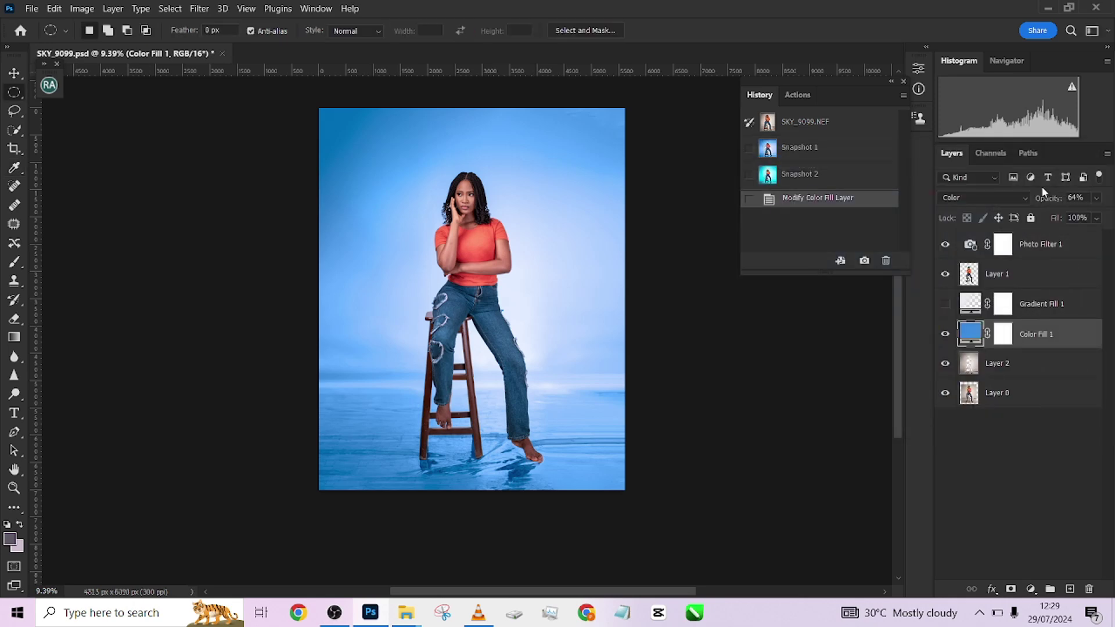
left_click(814, 175)
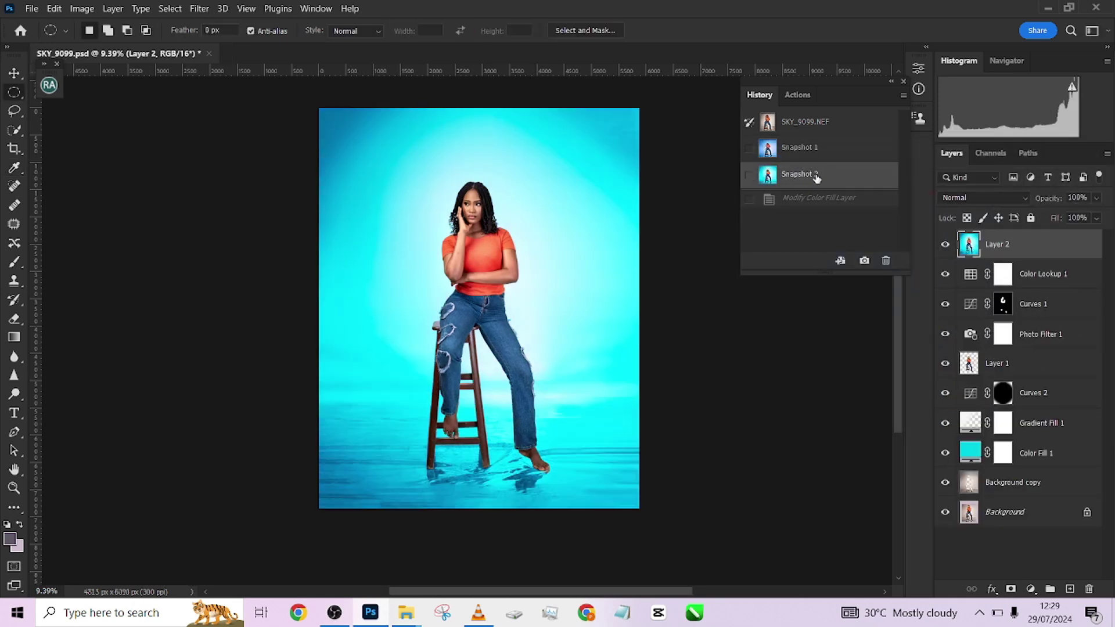
- Set Color Fill 1 to 538bd7 and hide merged Layer 2 to reveal the blue backdrop
double_click(970, 453)
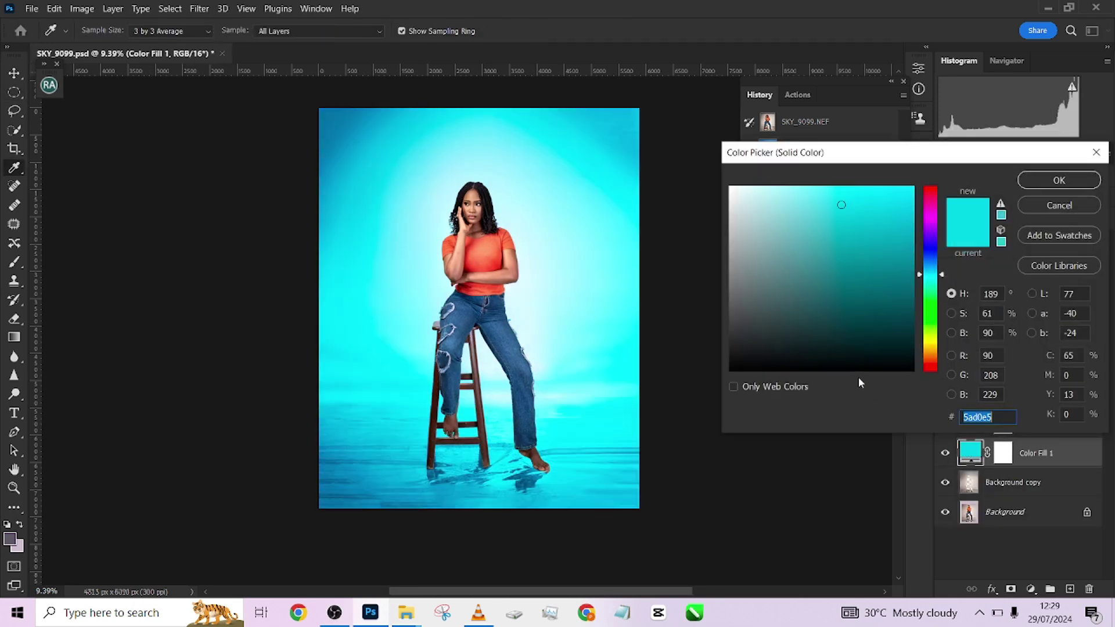
type("538bd7")
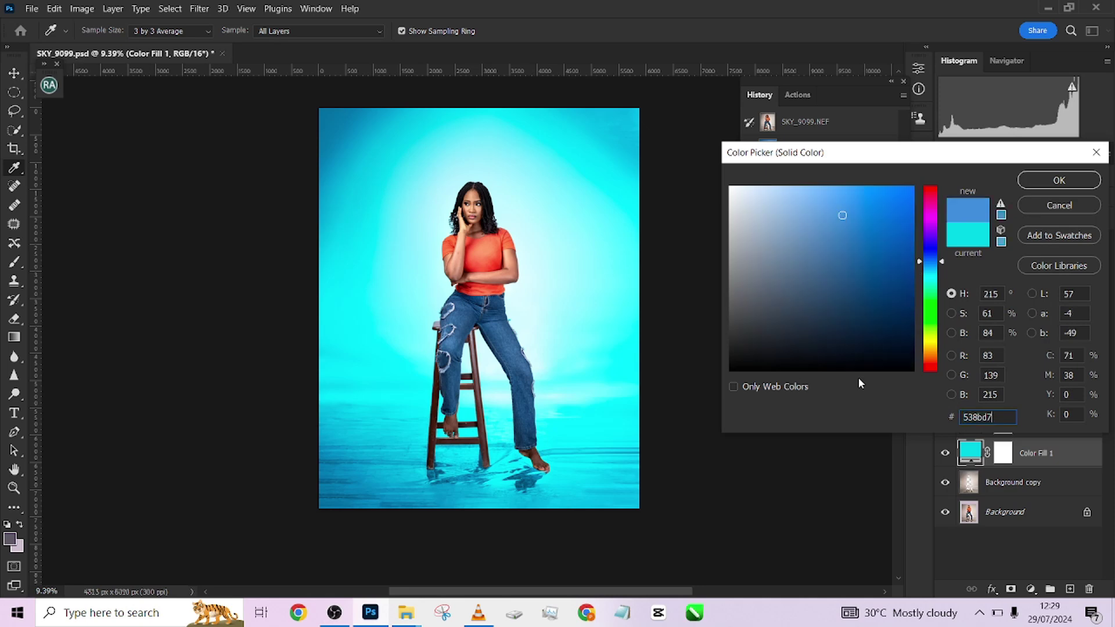
left_click(1059, 180)
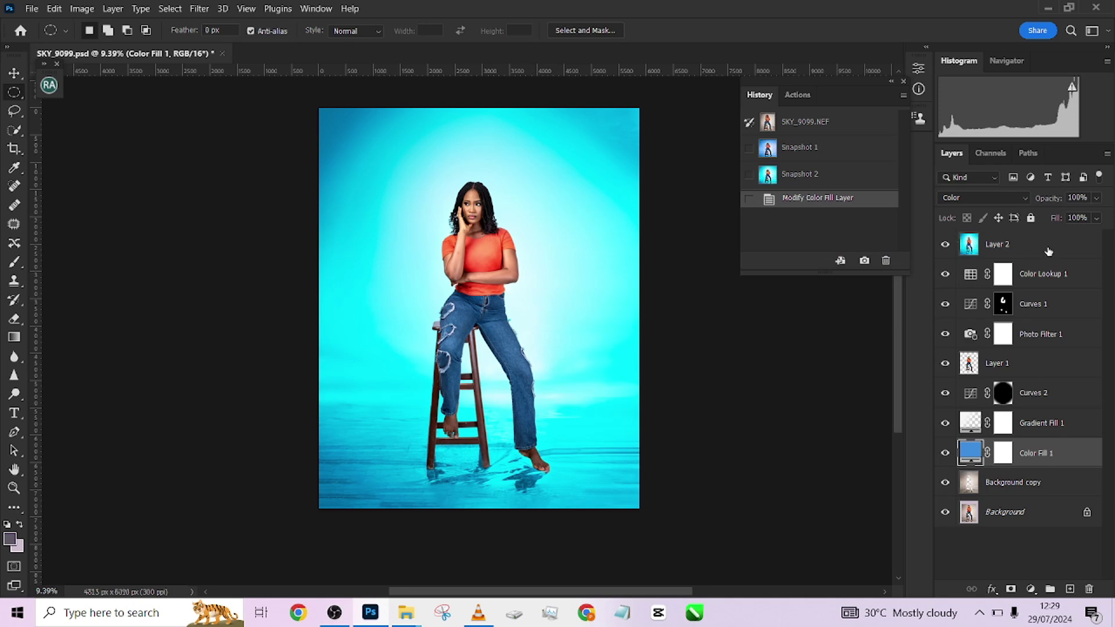
left_click(946, 244)
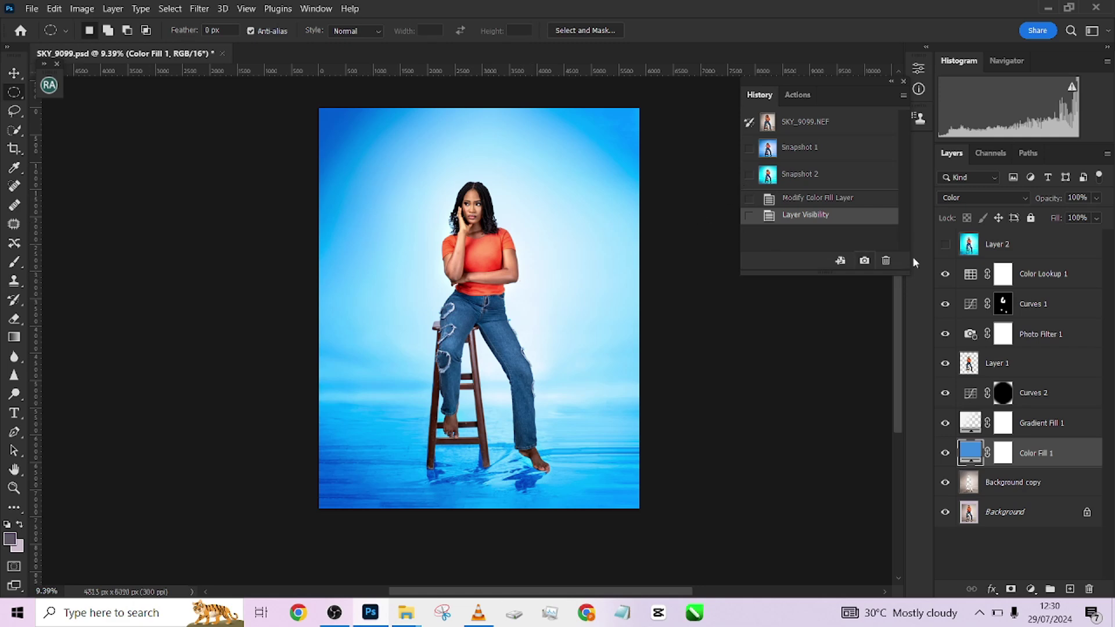
- Toggle Layer 2 visibility to compare cyan against blue, ending with Layer 2 shown
left_click(945, 245)
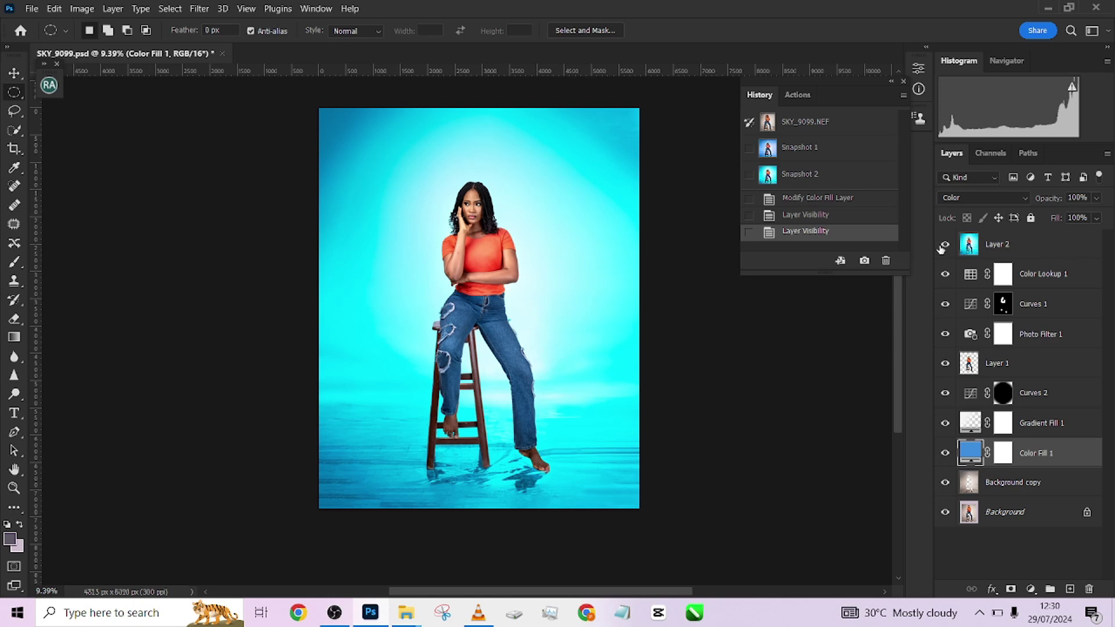
left_click(945, 245)
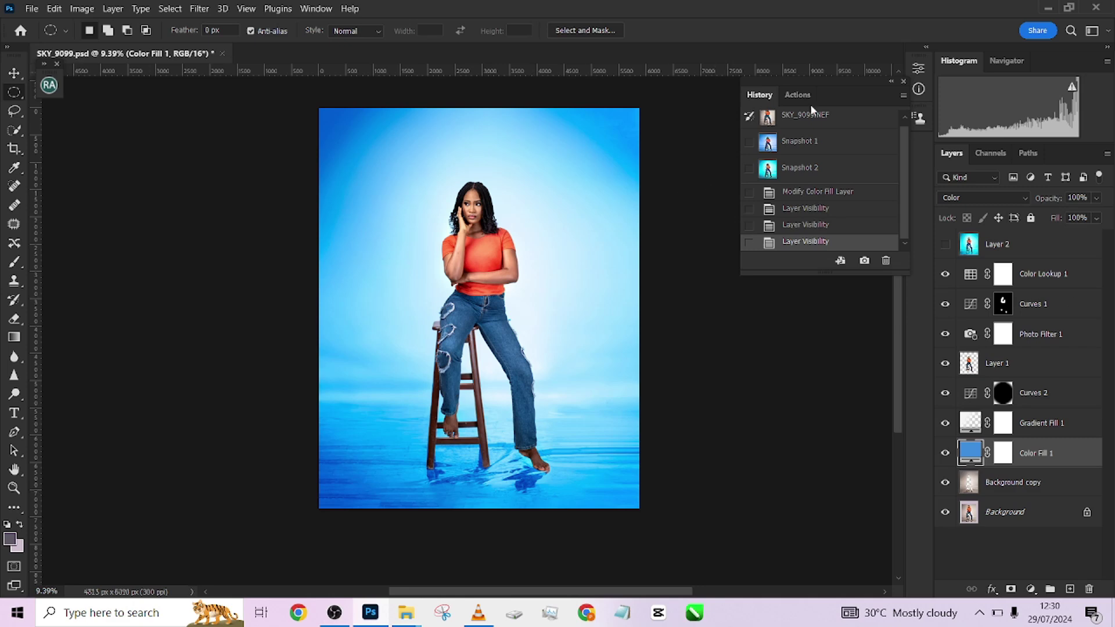
left_click(945, 244)
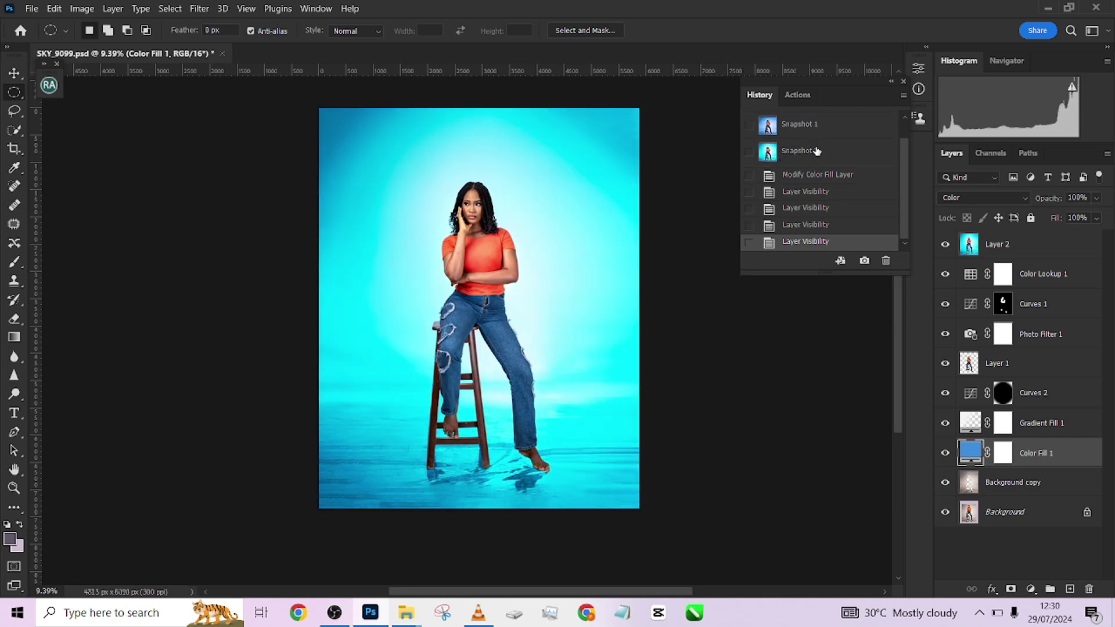
- View the original SKY_9099.NEF snapshot, then restore Snapshot 2 to compare
scroll(839, 177, "up", 1)
left_click(819, 123)
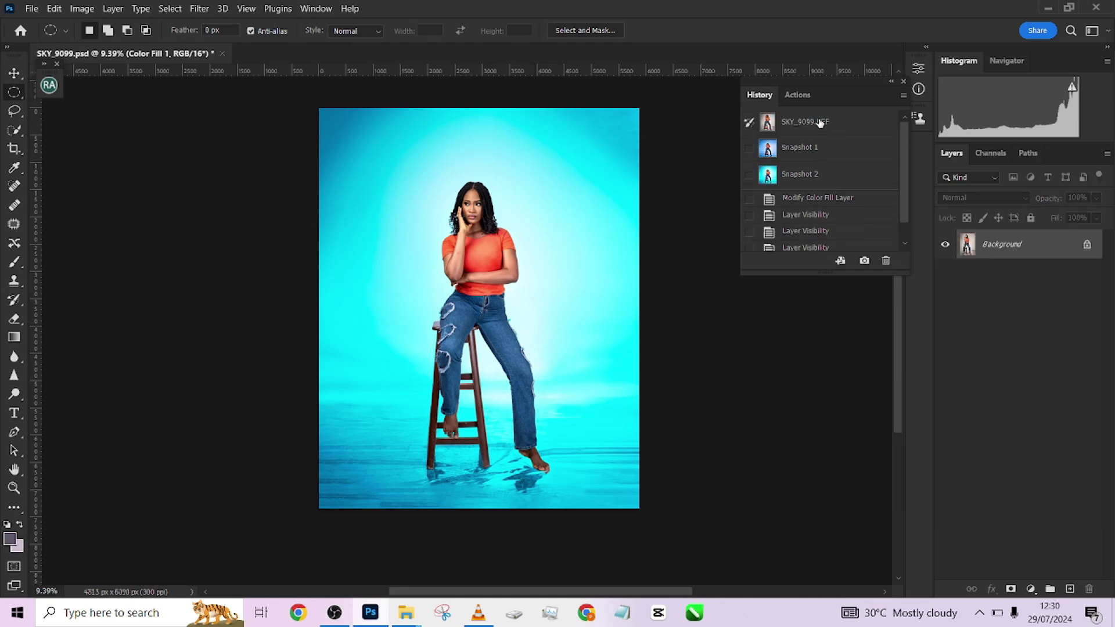
left_click_drag(510, 330, 505, 373)
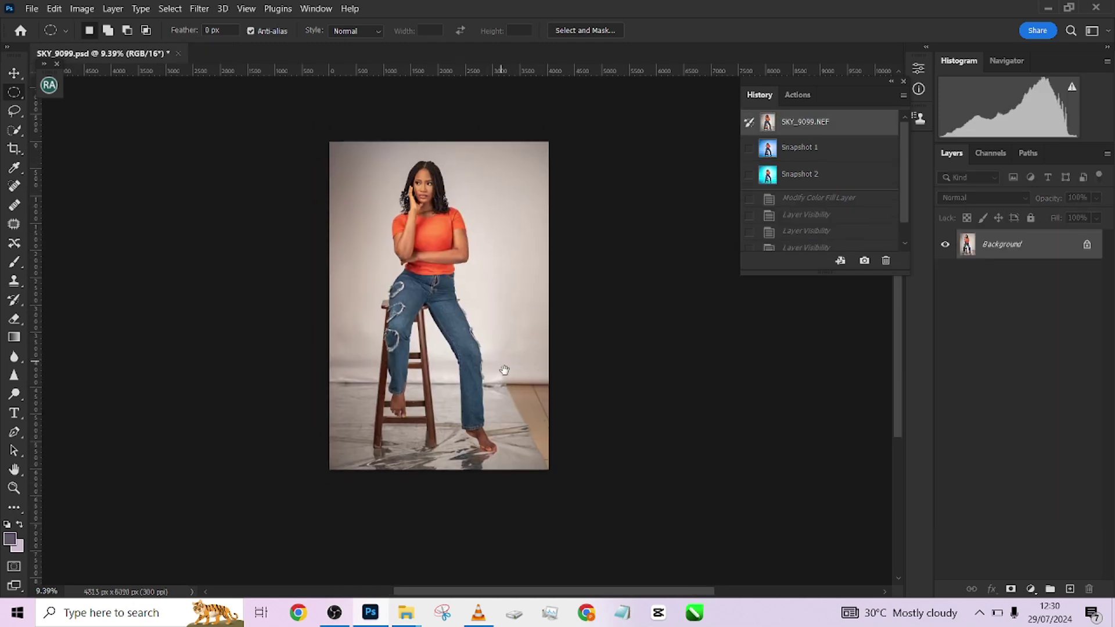
left_click(820, 182)
left_click_drag(687, 334, 666, 297)
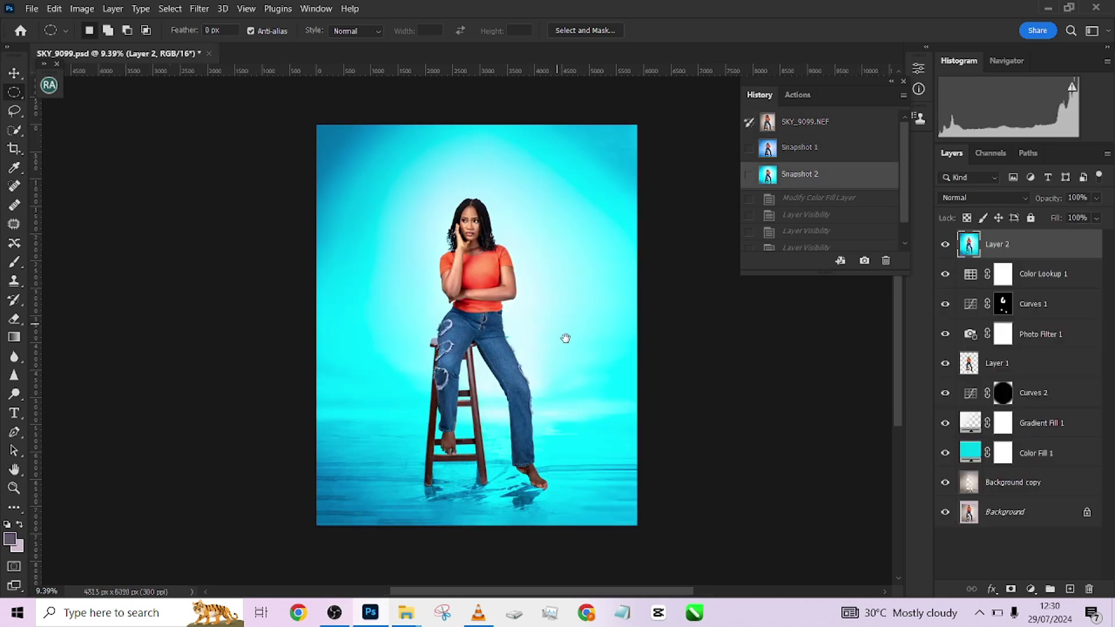